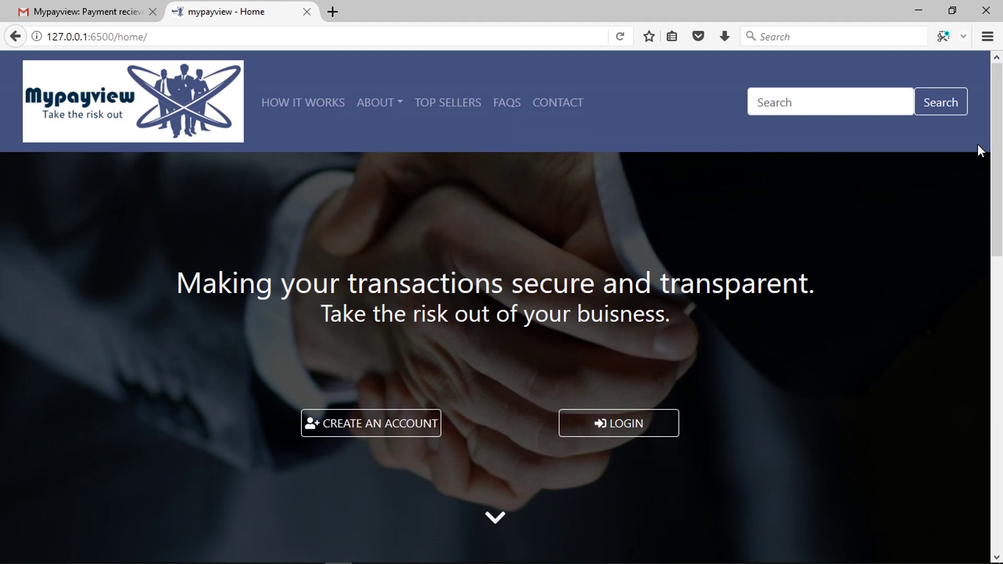
# - Scroll down to the How It Works steps and back up, then open Create an Account
pyautogui.moveTo(999, 195); pyautogui.dragTo(1002, 386)
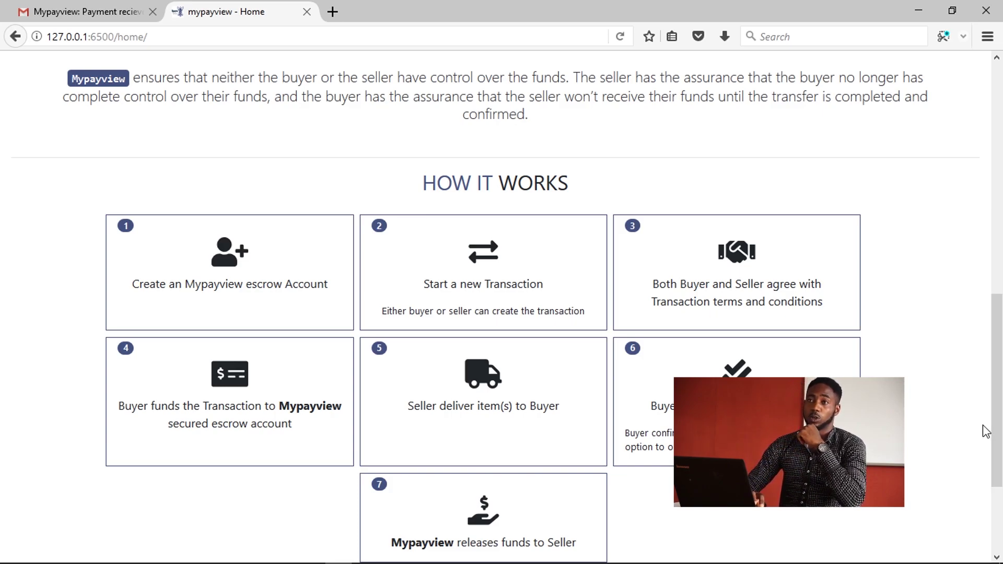
pyautogui.moveTo(998, 428); pyautogui.dragTo(999, 180)
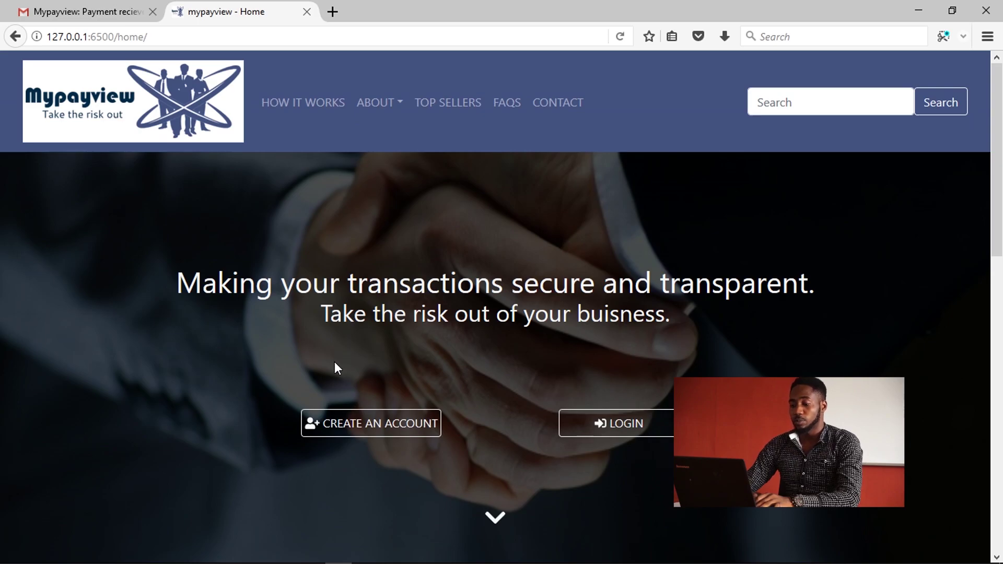
pyautogui.click(354, 427)
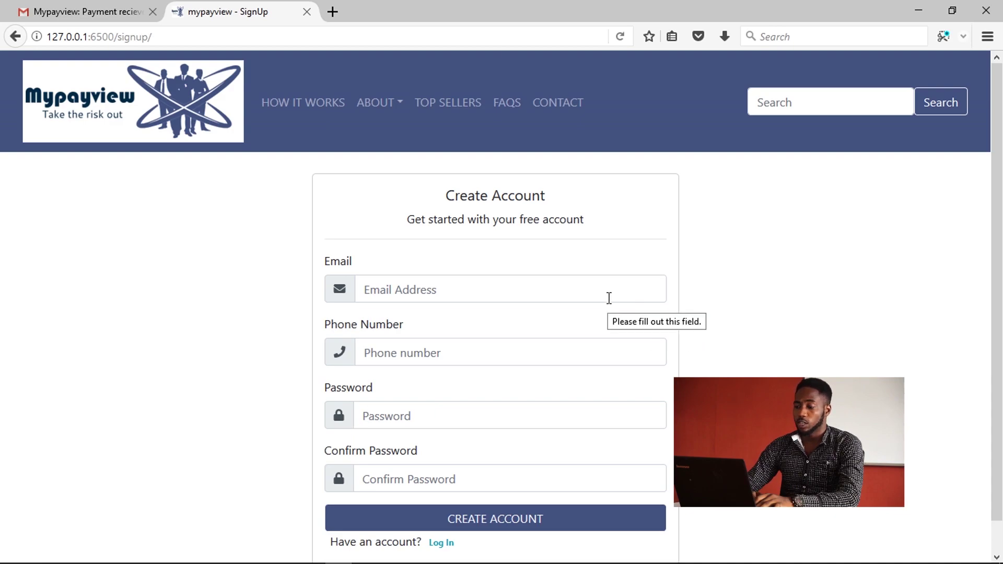
# - Fill the sign-up form with the saved email, suggested phone number and a password
pyautogui.click(560, 295)
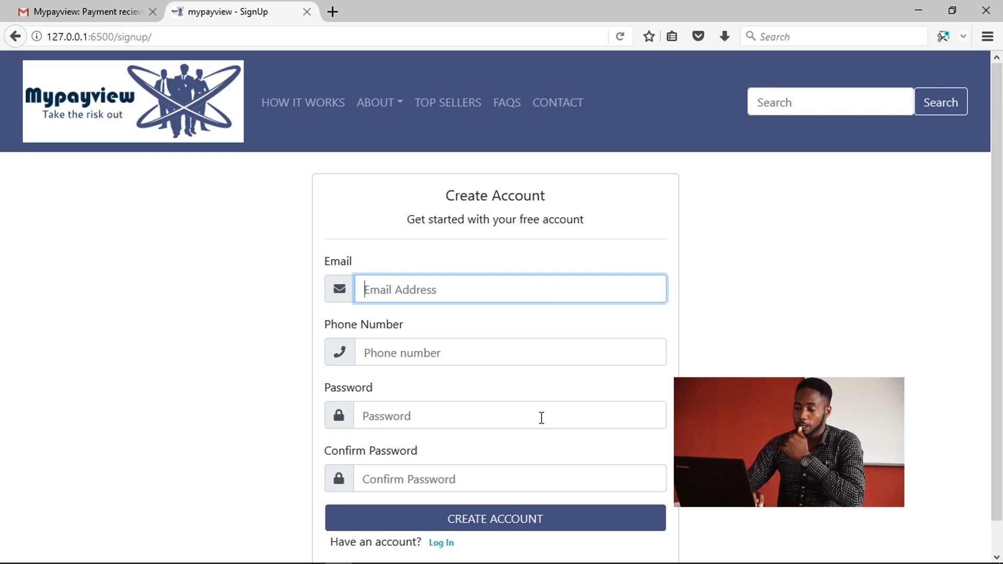
pyautogui.click(441, 293)
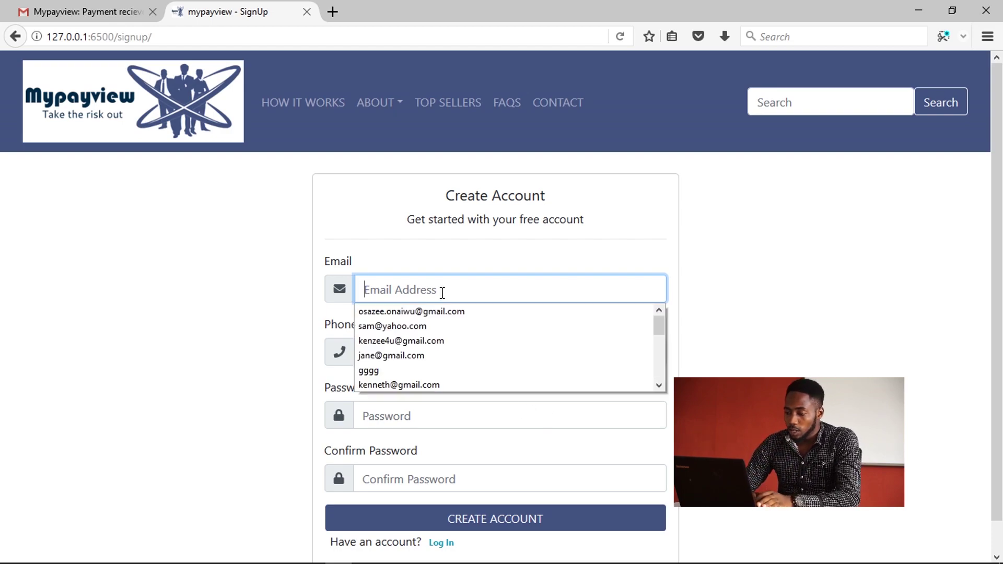
pyautogui.click(442, 342)
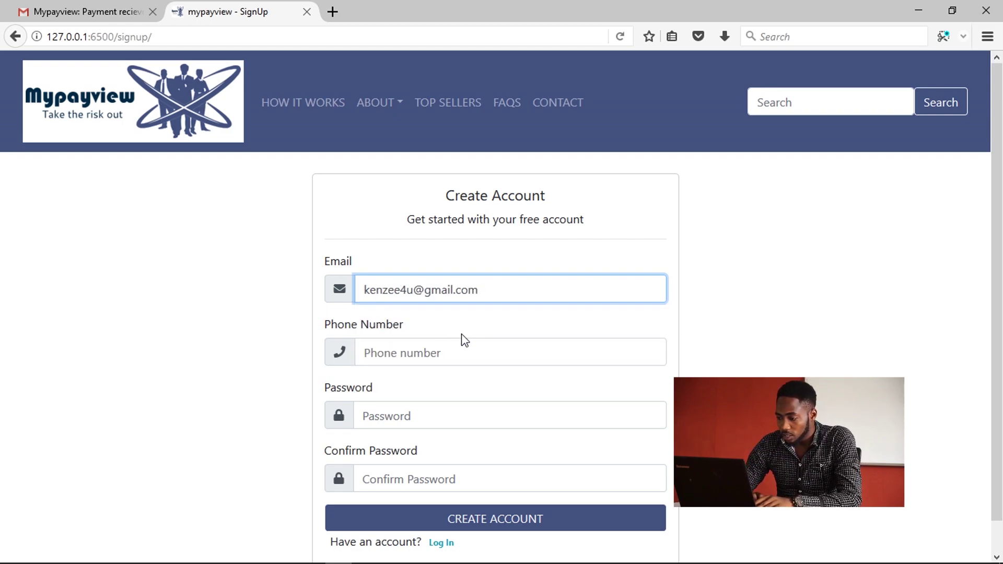
pyautogui.click(450, 352)
pyautogui.write('09')
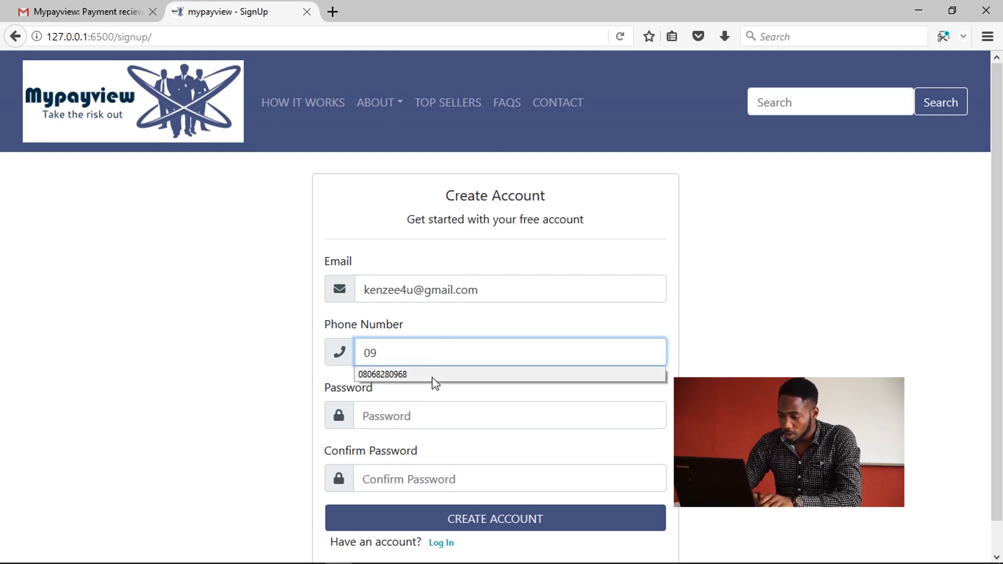
pyautogui.click(432, 377)
pyautogui.click(441, 412)
pyautogui.write('********')
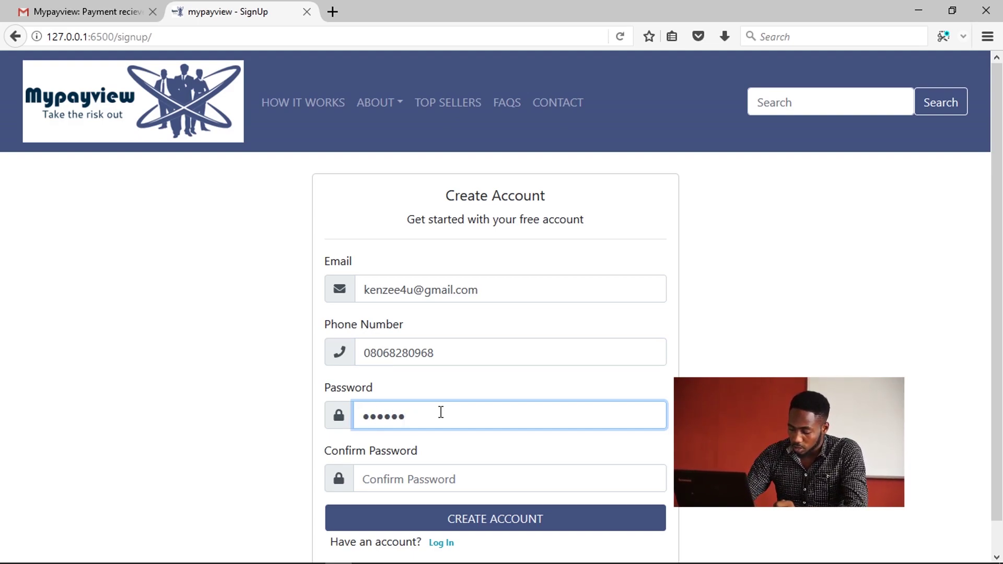
pyautogui.press('Tab')
pyautogui.write('********')
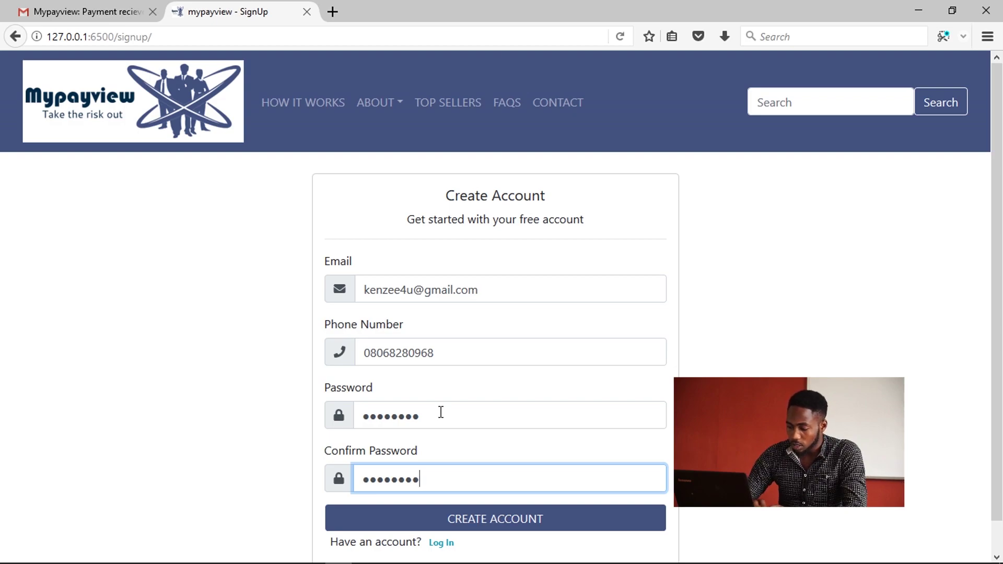
# - Submit the registration, decline Firefox's save-login prompt, and switch to the Gmail tab
pyautogui.click(479, 518)
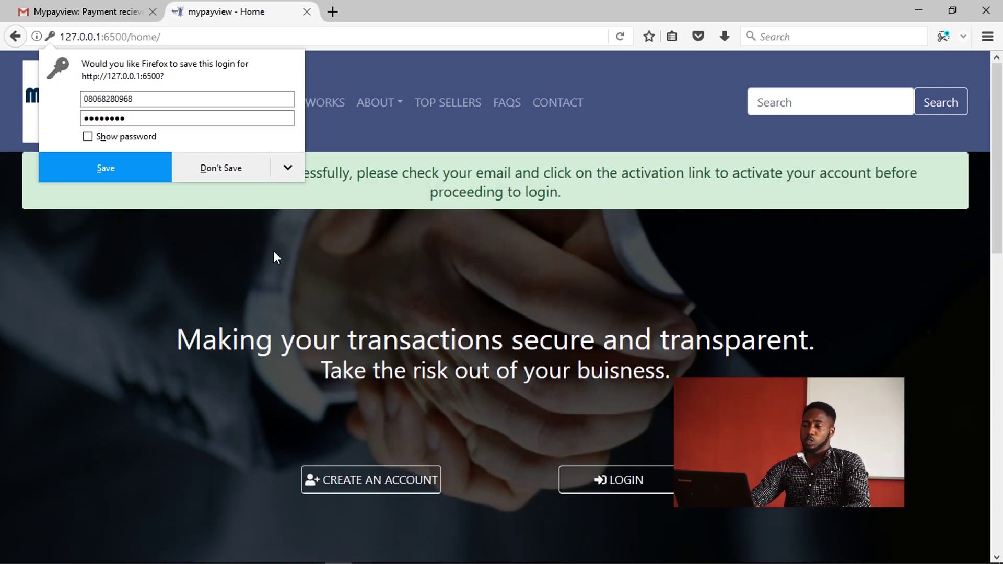
pyautogui.click(209, 168)
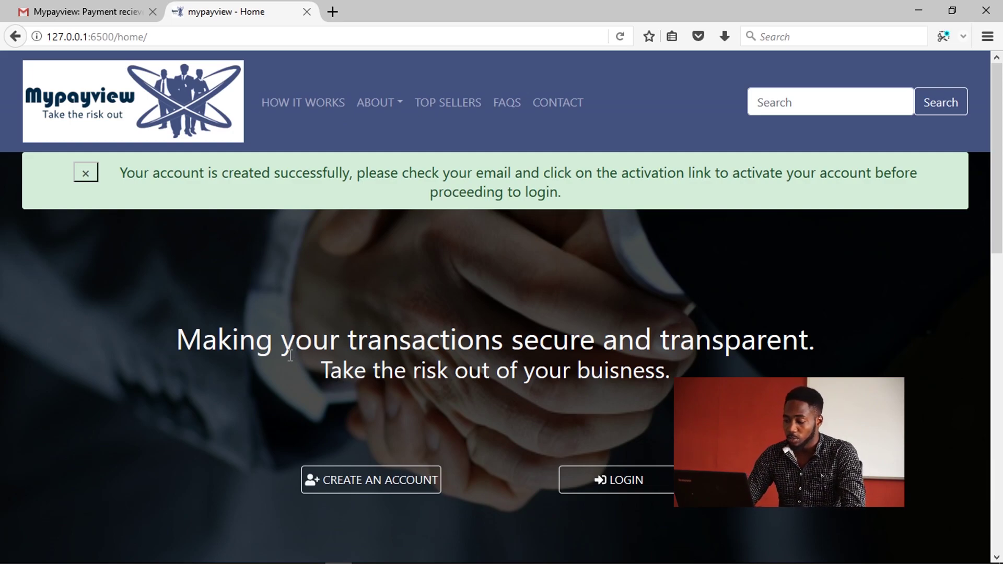
pyautogui.click(74, 14)
# - Open the 'Mypayview: Activate your account' email and open its activation link in a new tab
pyautogui.click(99, 173)
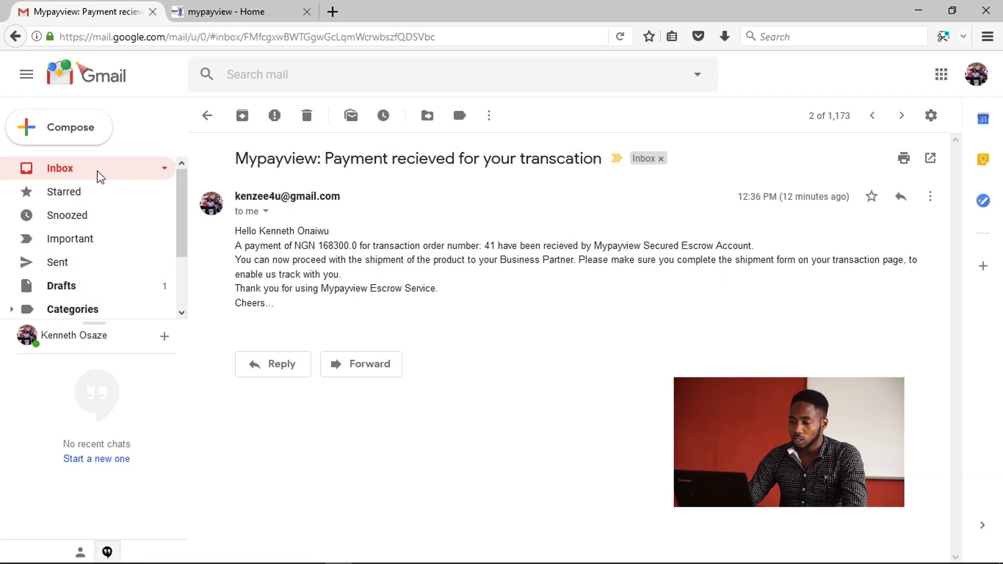
pyautogui.click(463, 189)
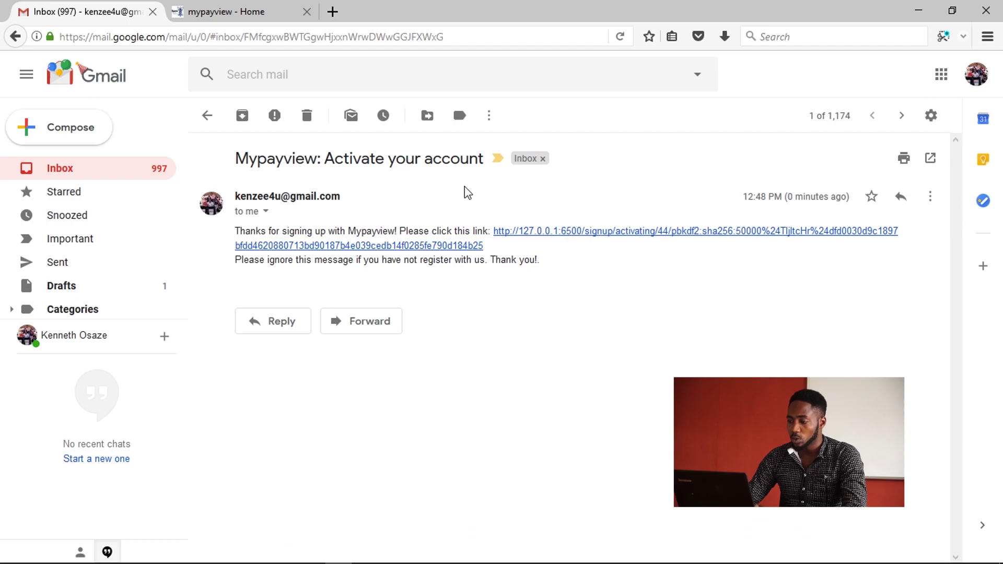
pyautogui.rightClick(558, 233)
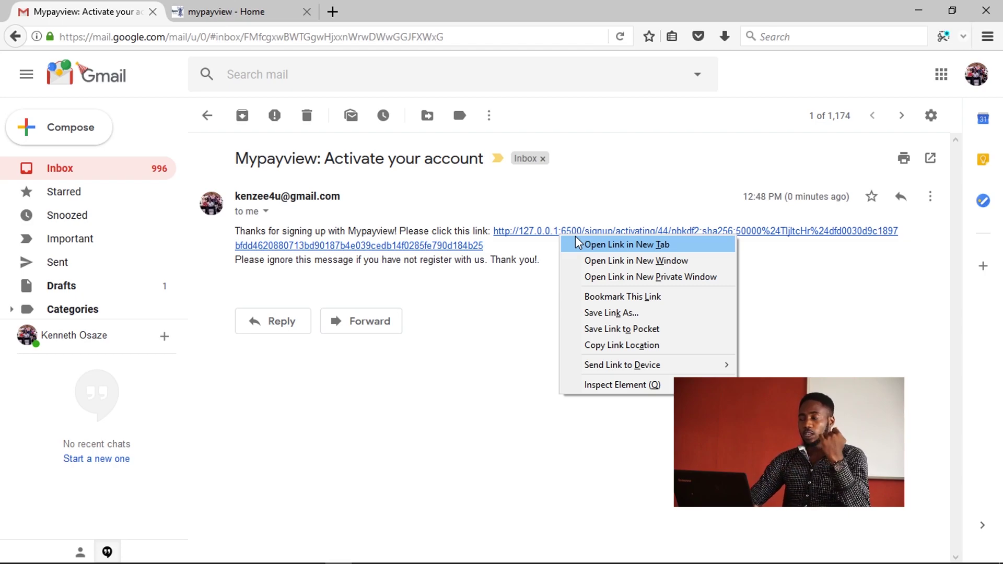
pyautogui.click(577, 243)
pyautogui.click(283, 9)
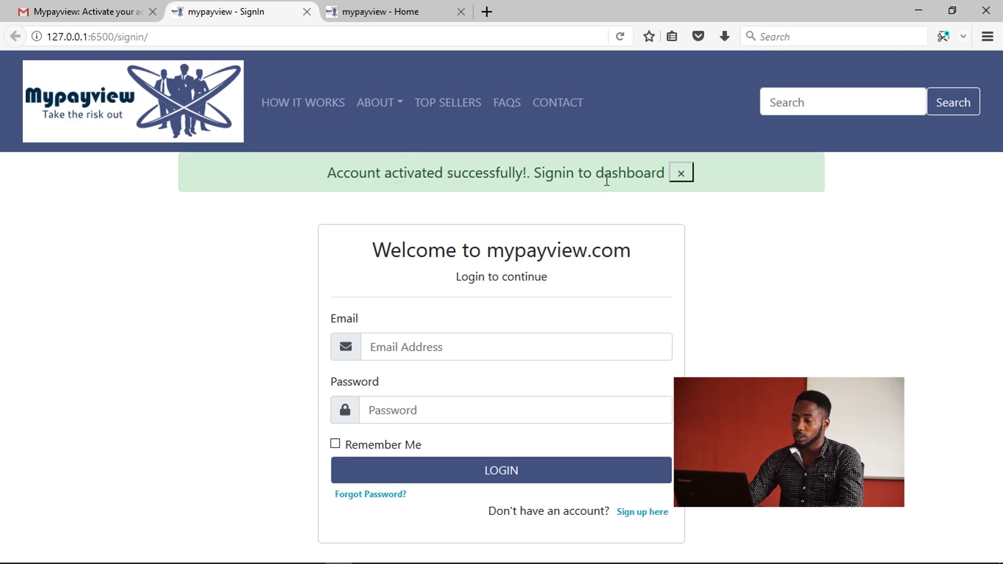
# - Dismiss the activation notice and log in with the saved email and password, declining Firefox's save prompt
pyautogui.click(681, 174)
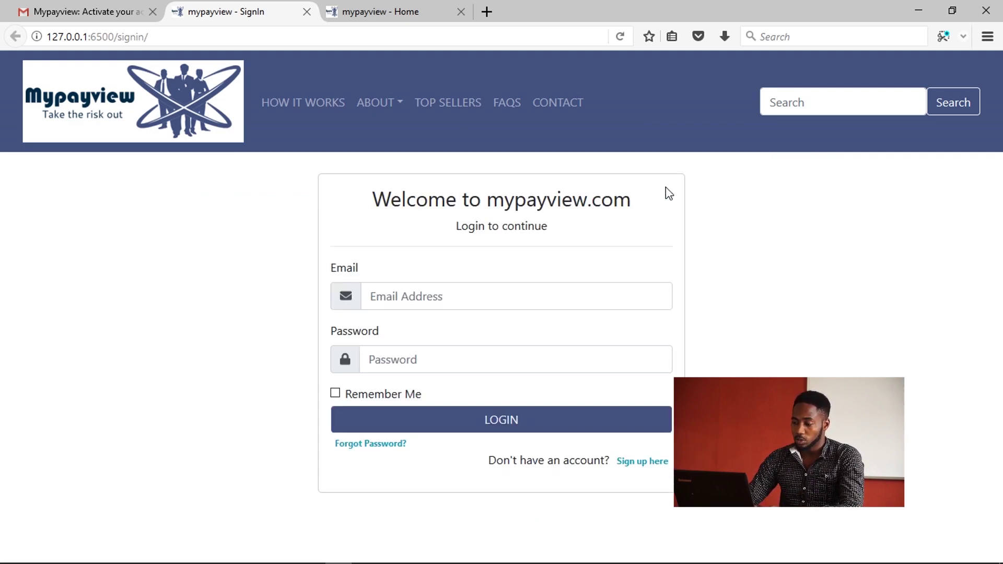
pyautogui.click(517, 306)
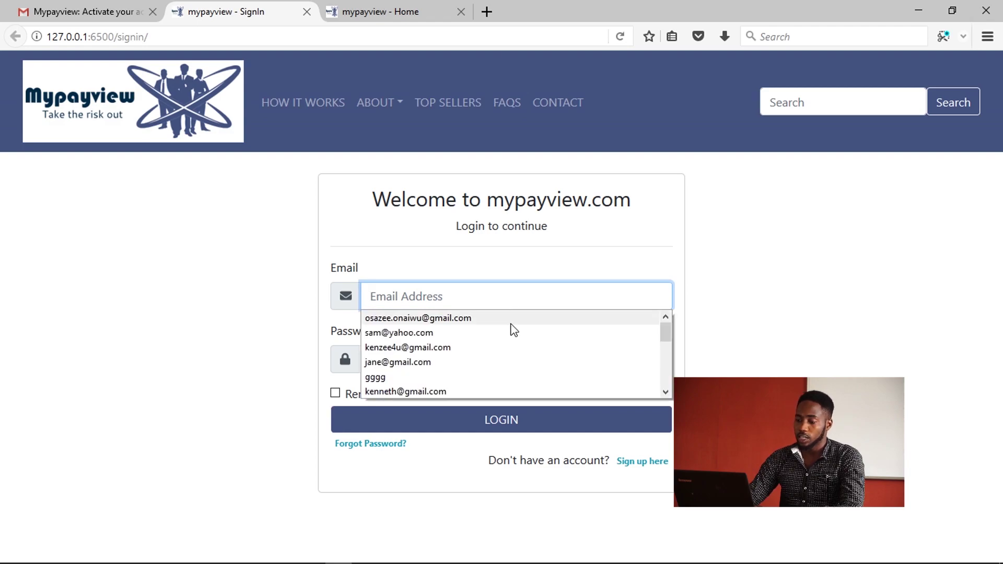
pyautogui.click(498, 349)
pyautogui.click(495, 362)
pyautogui.write('••••••••')
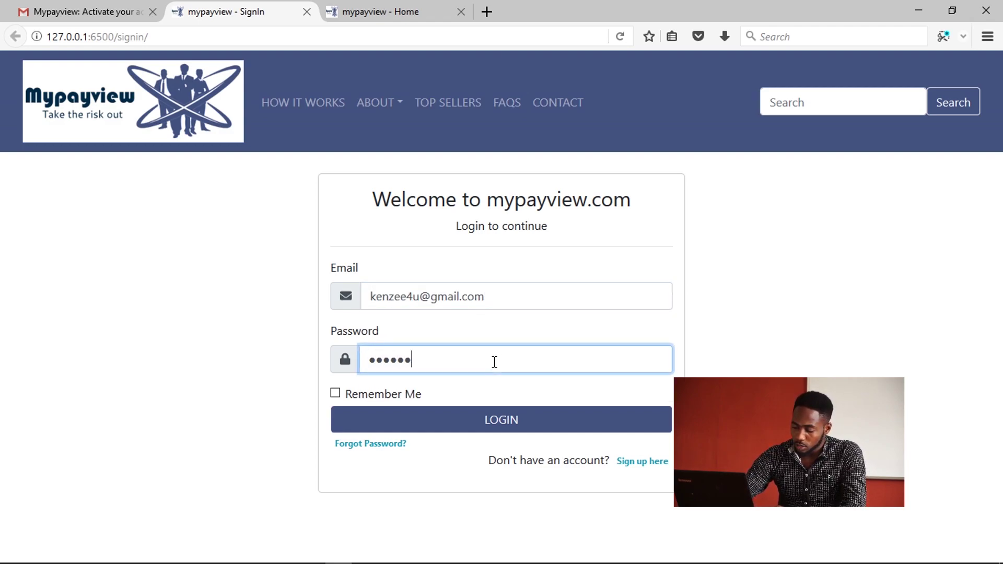
pyautogui.click(504, 418)
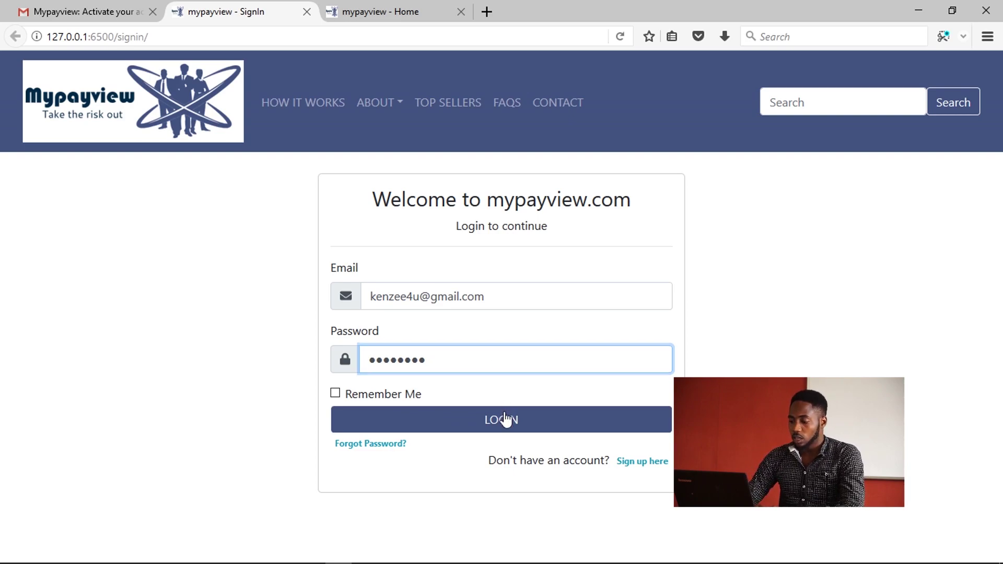
pyautogui.click(473, 405)
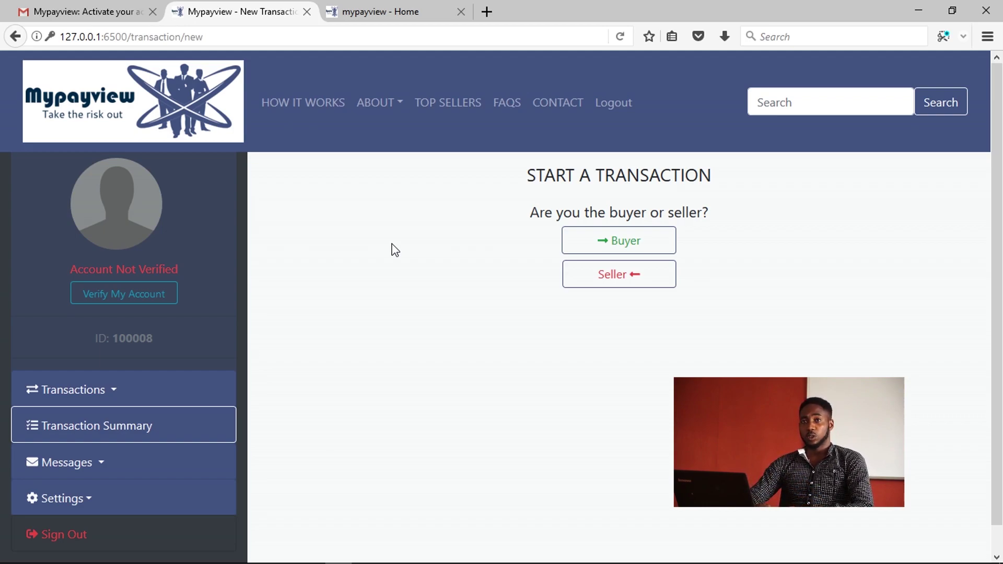
# - Start a new transaction from Transactions and choose Buyer, which is denied pending verification
pyautogui.click(108, 396)
pyautogui.click(124, 444)
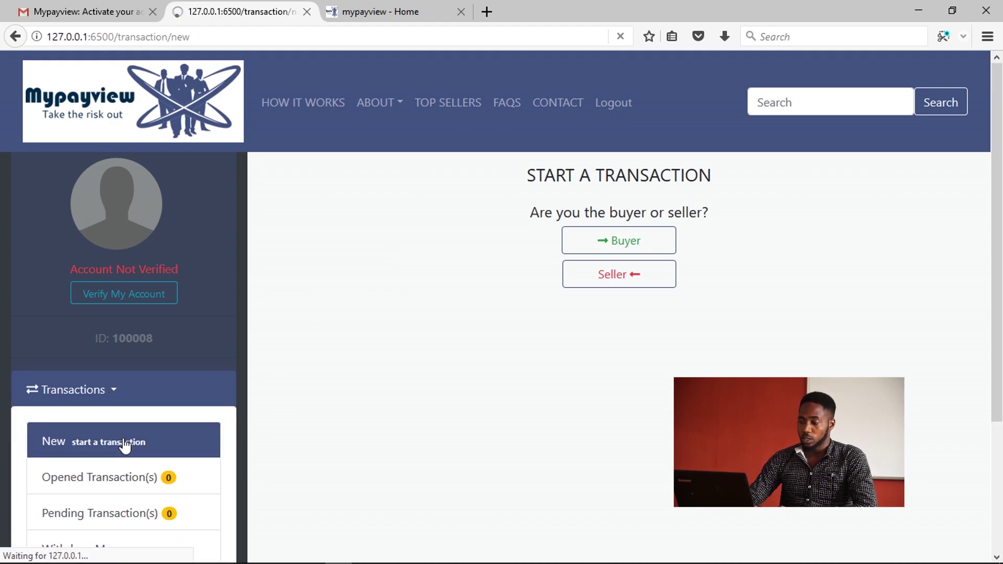
pyautogui.click(608, 256)
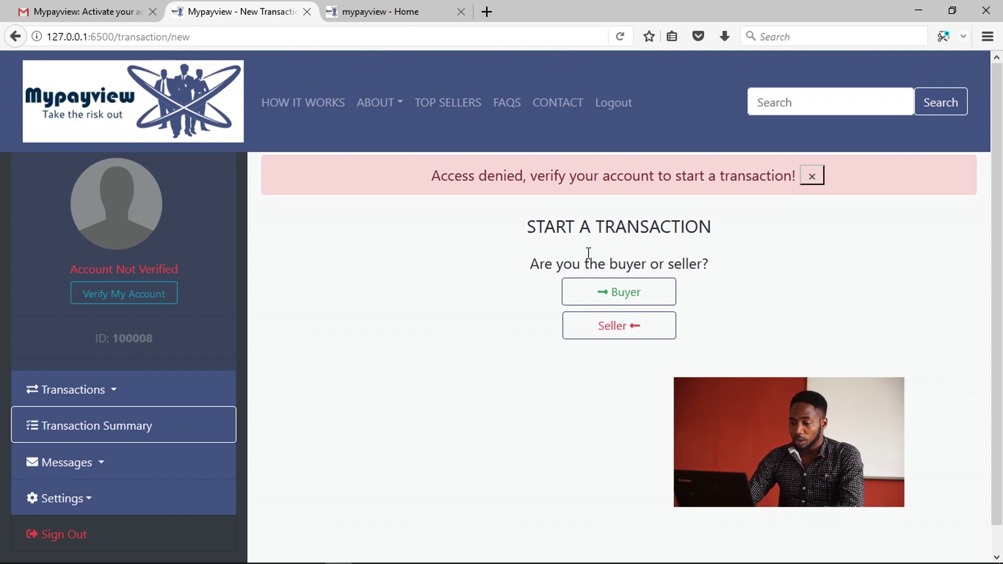
# - Open the Verify My Account form and enter the first and last name
pyautogui.click(148, 302)
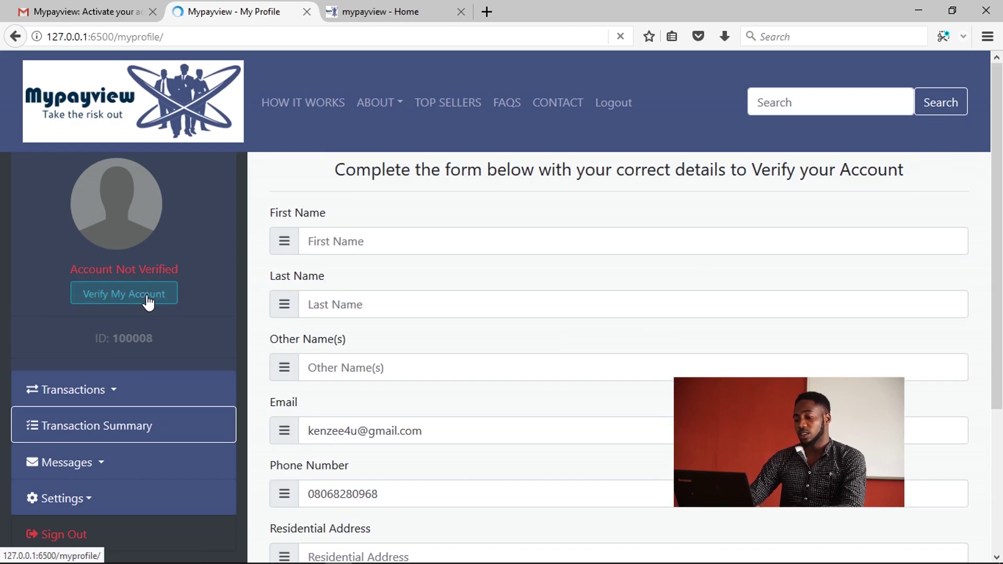
pyautogui.click(411, 242)
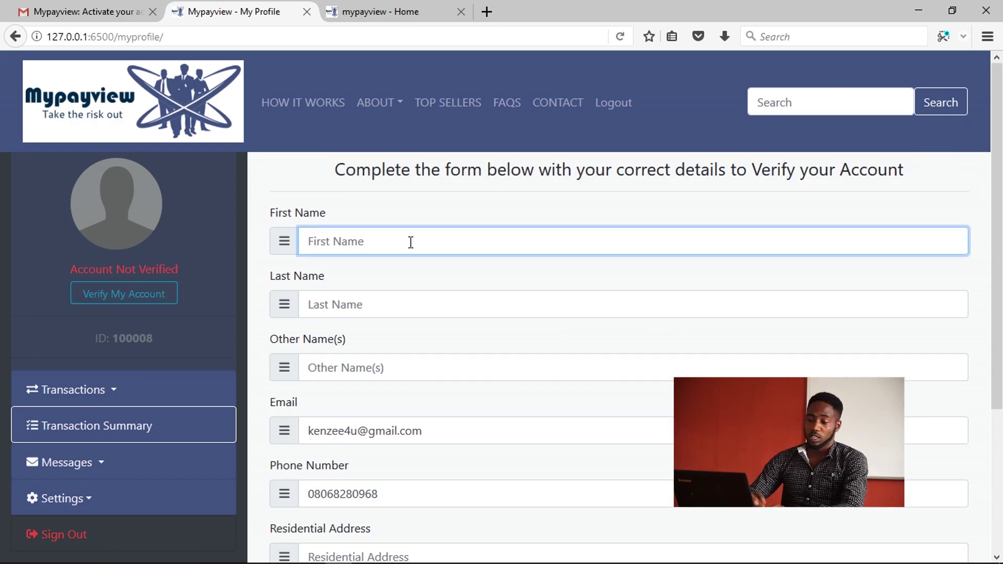
pyautogui.click(393, 554)
pyautogui.click(392, 555)
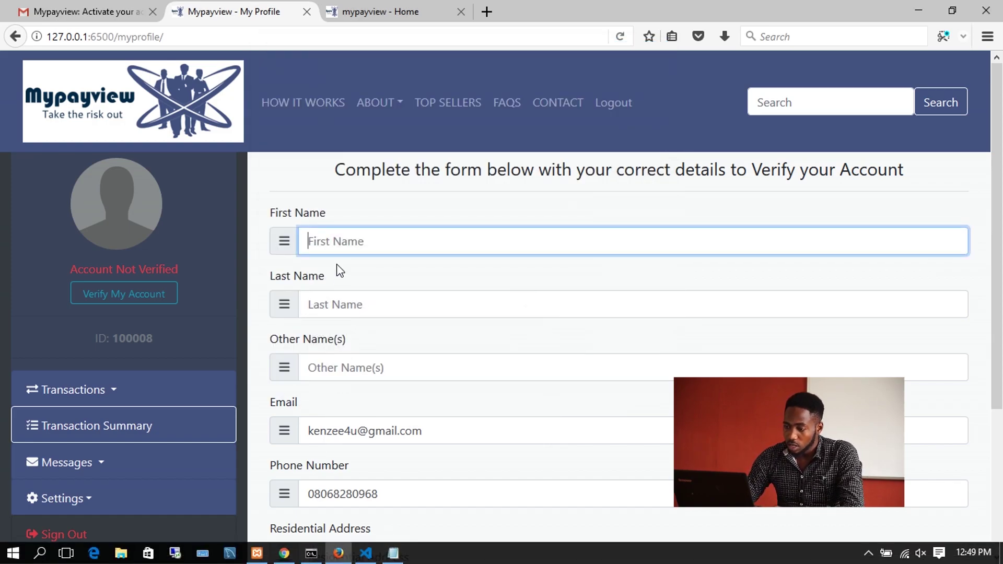
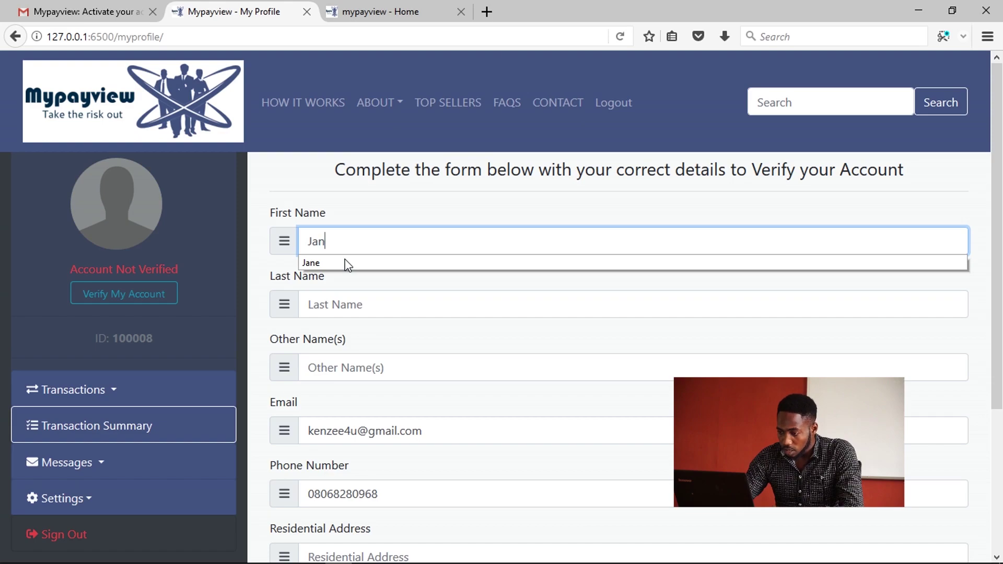
pyautogui.click(343, 306)
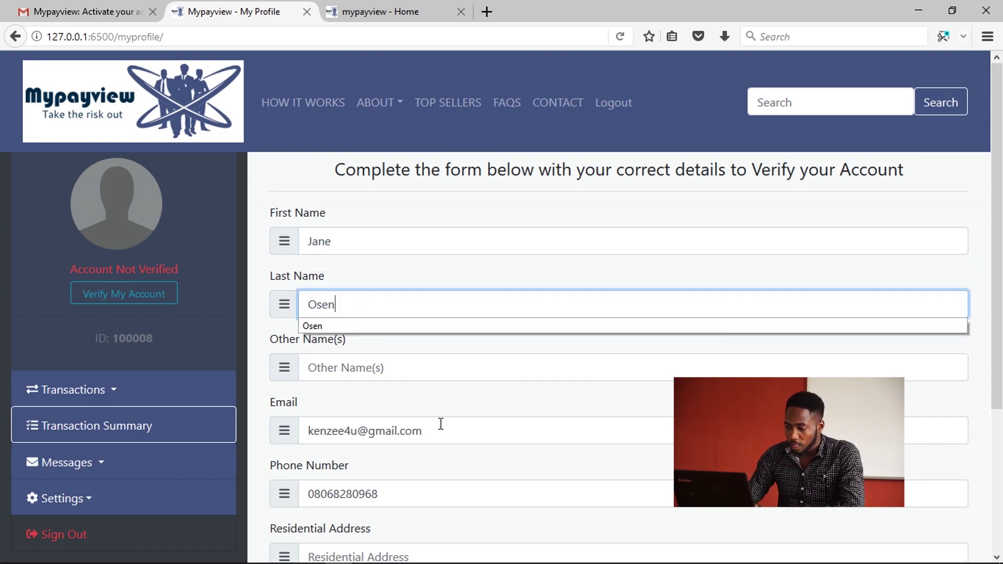
# - Fill the saved residential address, choose FCT and Municipal Area Council, and browse for a profile picture
pyautogui.scroll(-5, 981, 463)
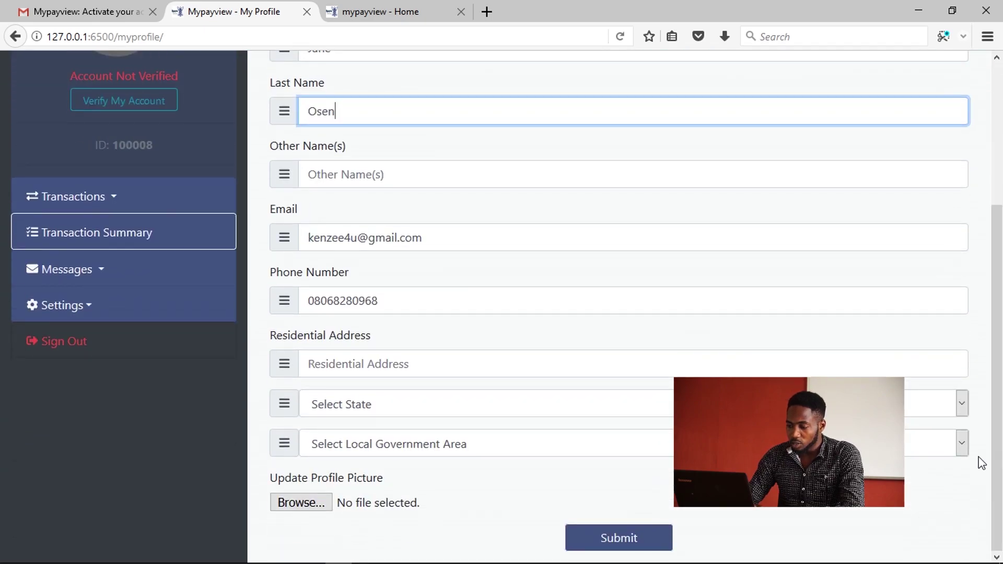
pyautogui.click(388, 365)
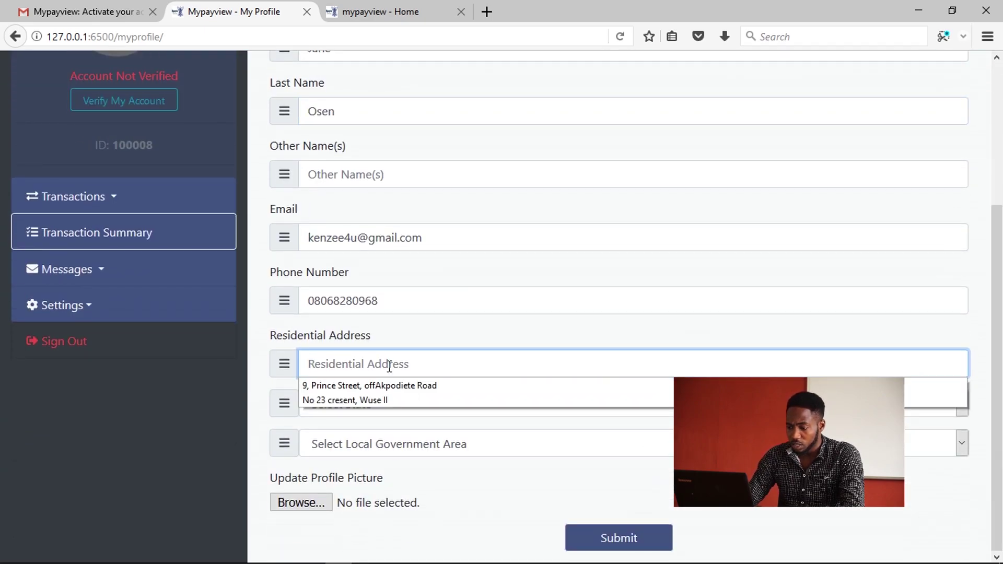
pyautogui.click(388, 400)
pyautogui.click(411, 403)
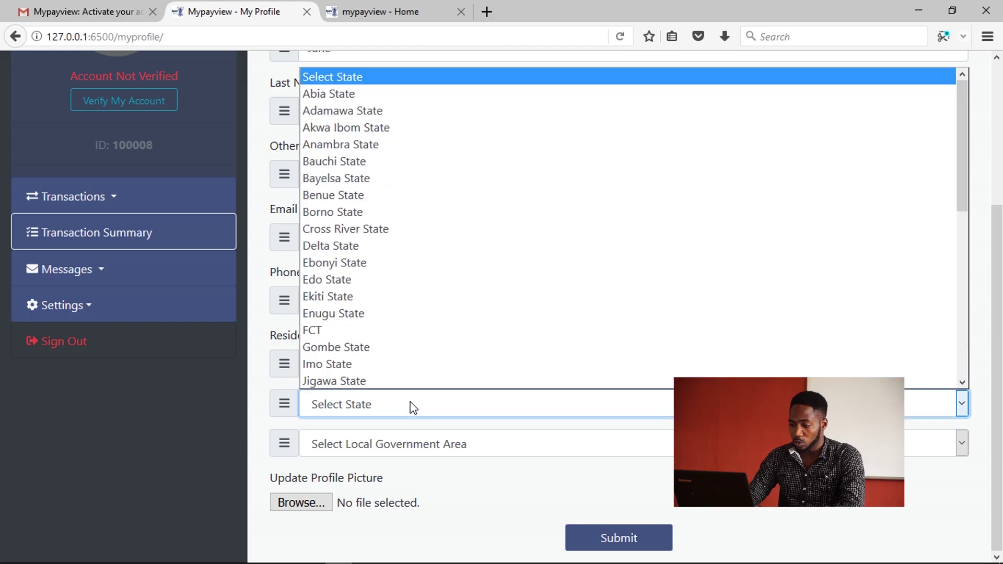
pyautogui.click(392, 330)
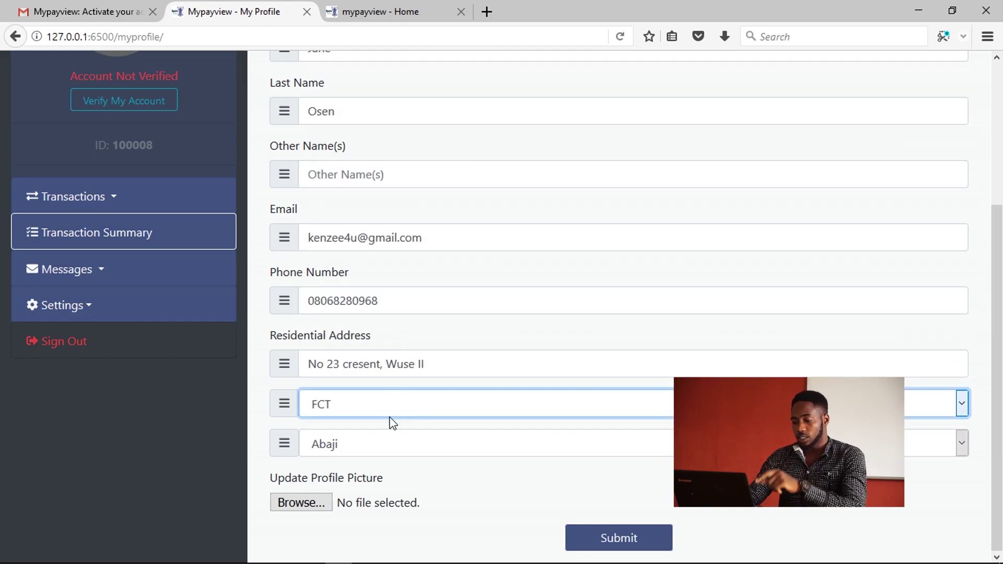
pyautogui.click(385, 444)
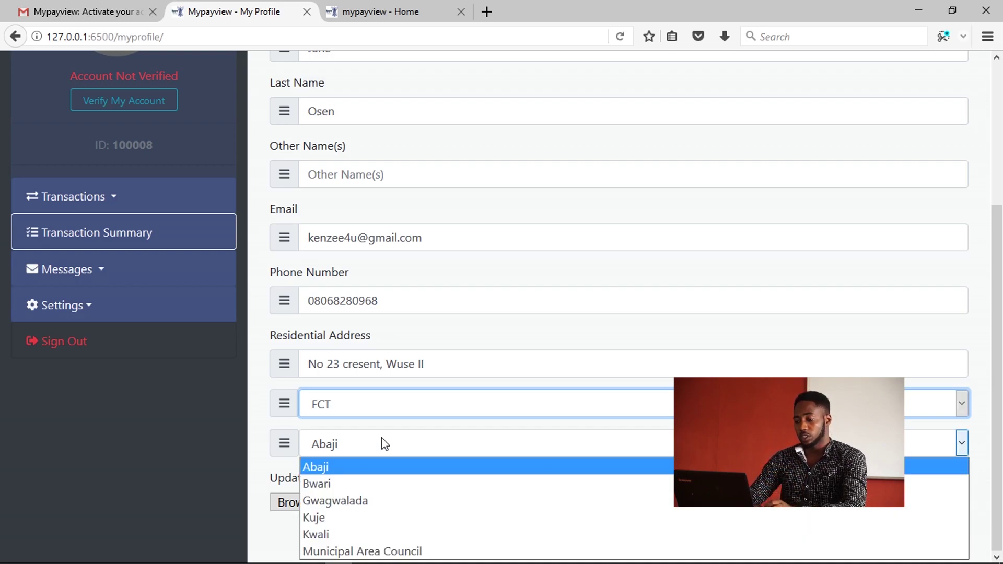
pyautogui.click(379, 551)
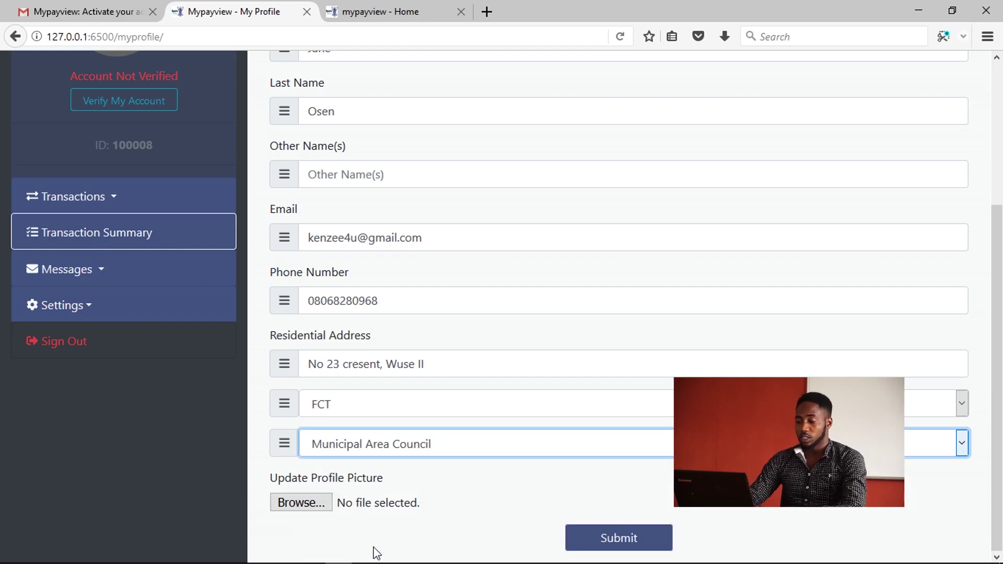
pyautogui.click(317, 505)
pyautogui.moveTo(490, 116); pyautogui.dragTo(483, 222)
# - Choose shop2c as the profile picture, submit the verification details, and minimise Firefox
pyautogui.click(354, 206)
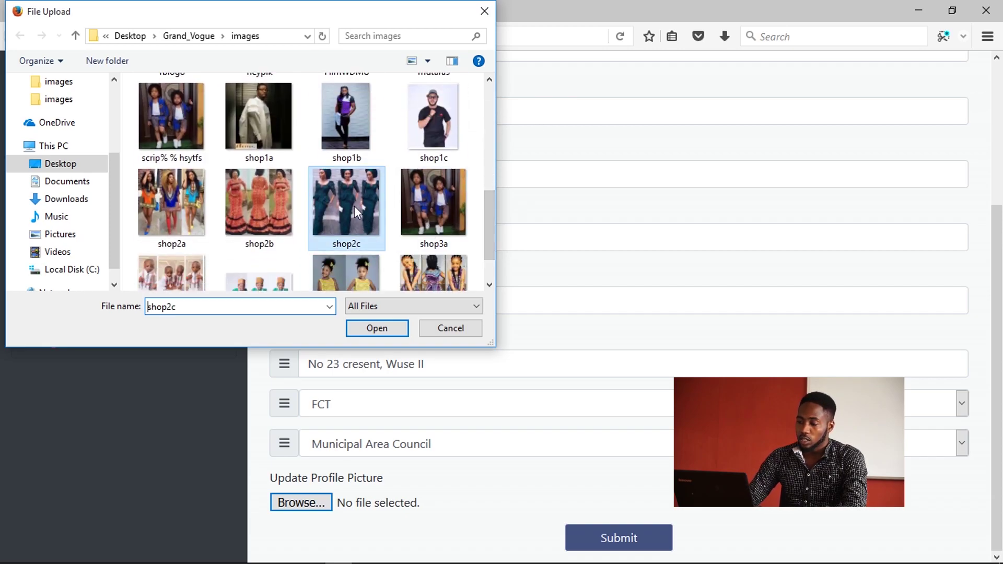
pyautogui.doubleClick(355, 206)
pyautogui.click(638, 538)
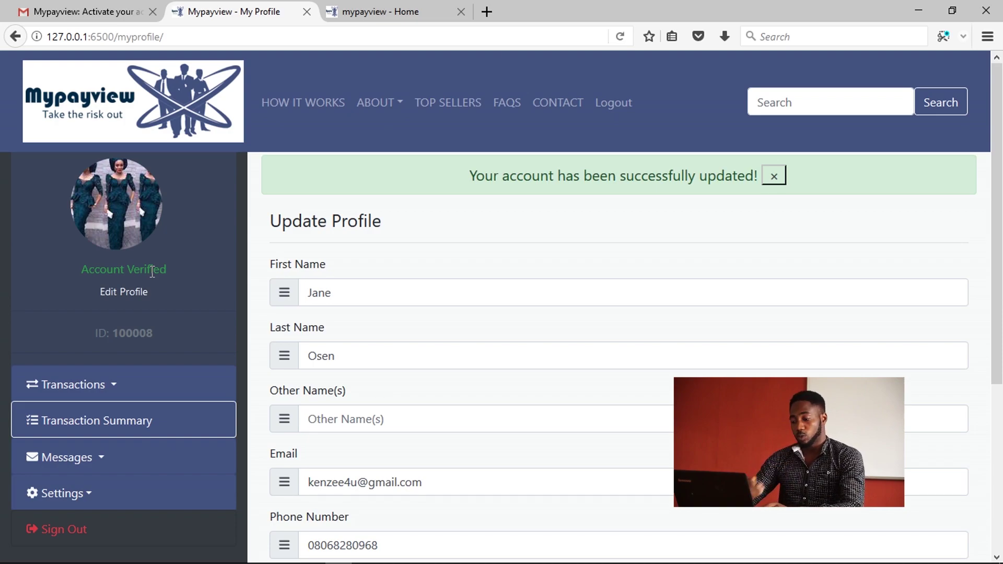
pyautogui.moveTo(345, 559)
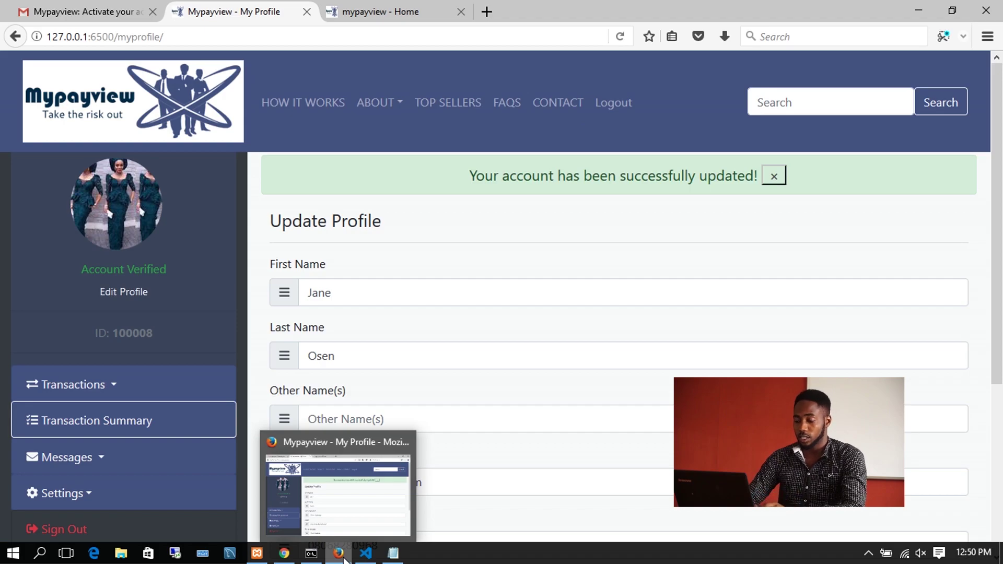
pyautogui.click(340, 554)
# - Switch to the Mypayview home page in Chrome and open the Create an Account page
pyautogui.click(339, 554)
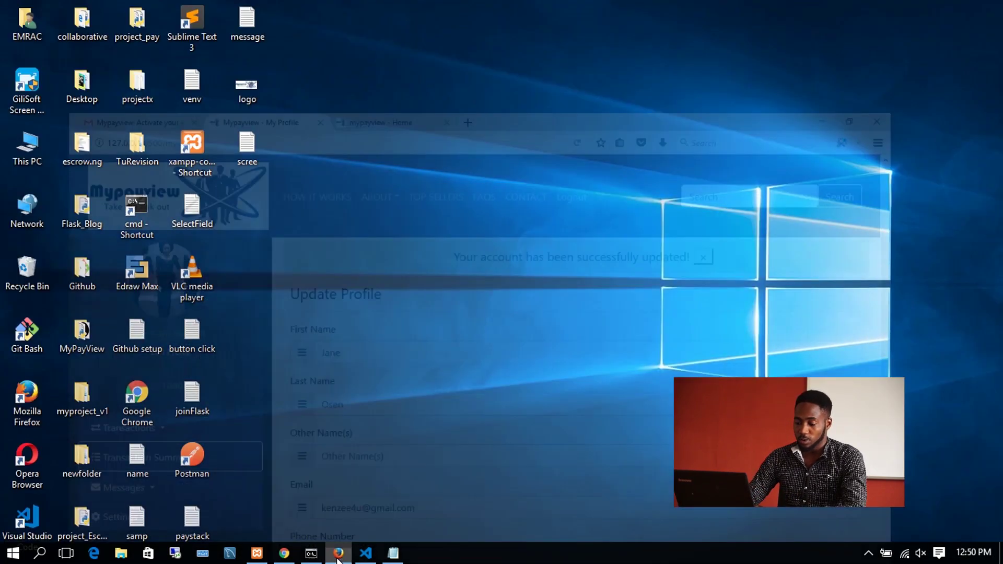
pyautogui.click(283, 554)
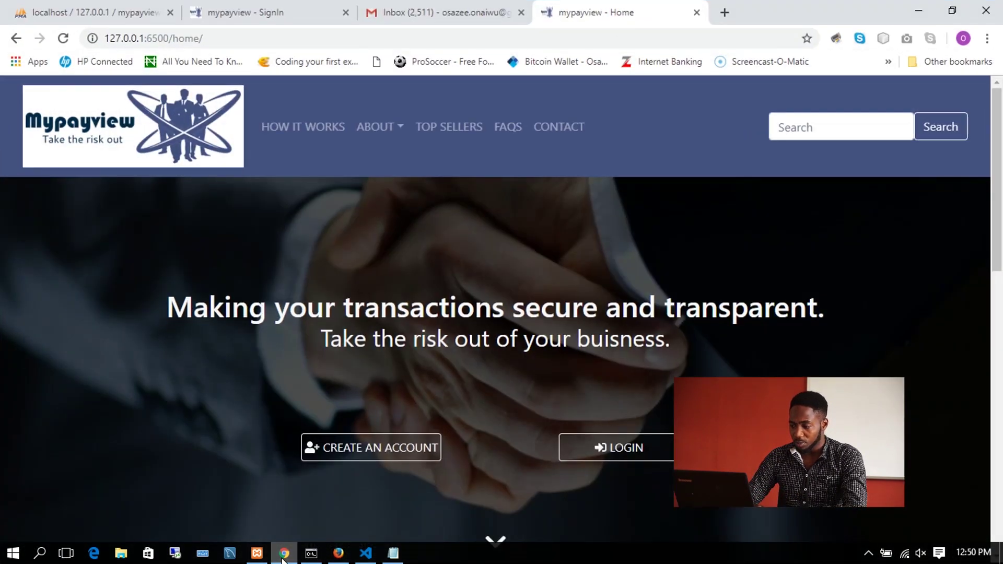
pyautogui.click(359, 459)
# - Fill the saved email and phone number, enter and confirm a password, and submit
pyautogui.click(406, 311)
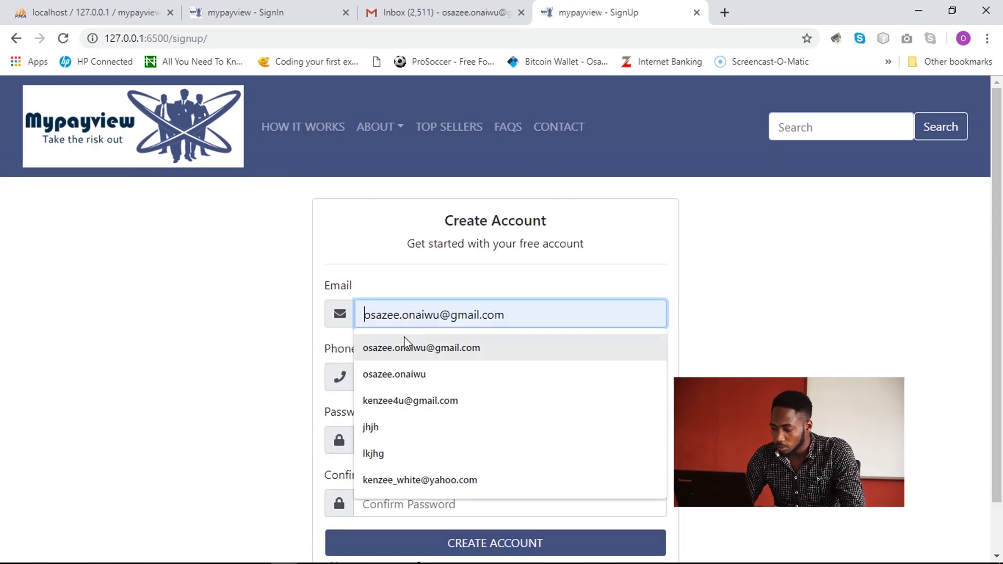
pyautogui.click(414, 352)
pyautogui.click(427, 371)
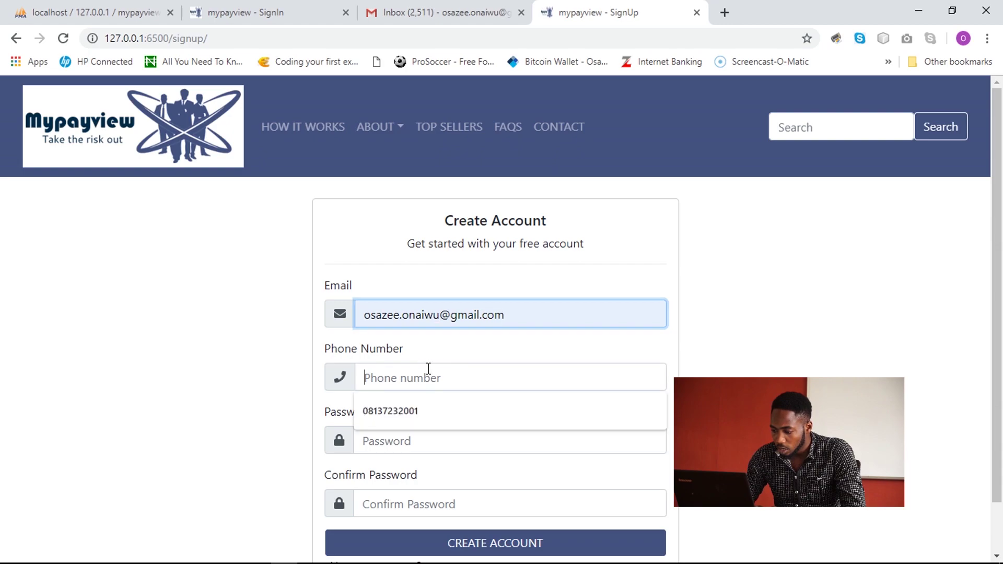
pyautogui.click(414, 412)
pyautogui.click(413, 437)
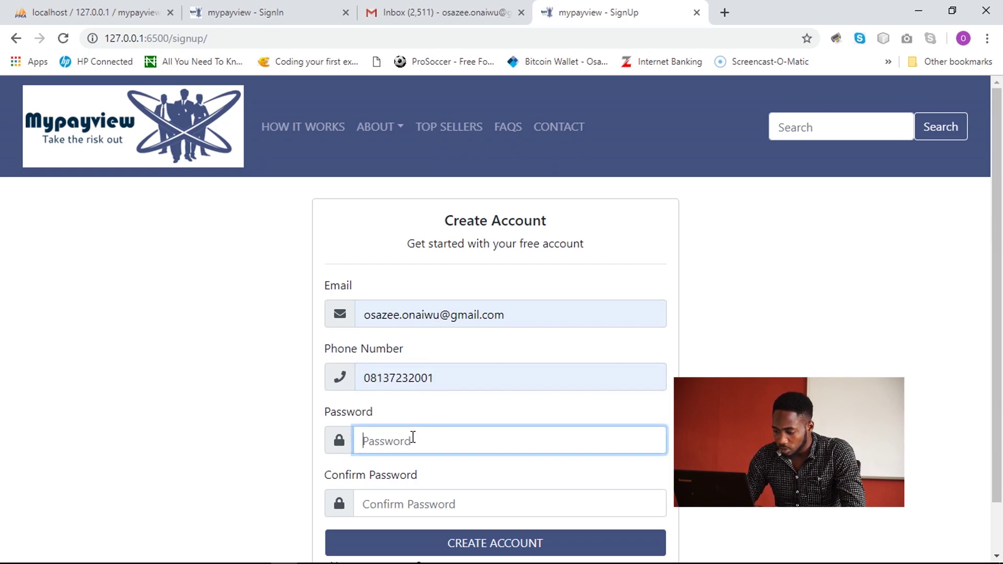
pyautogui.write('*******')
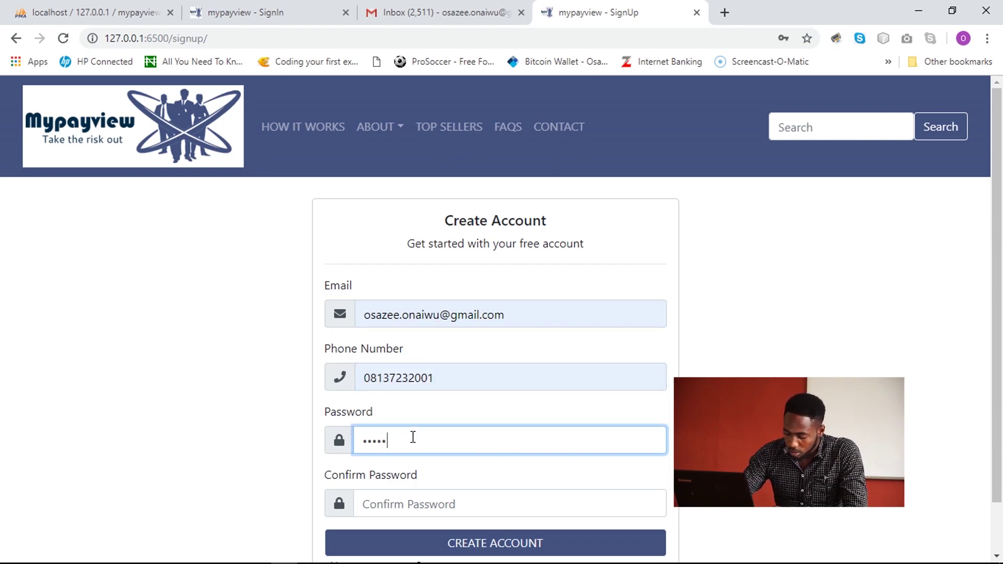
pyautogui.write('*')
pyautogui.press('Tab')
pyautogui.write('***')
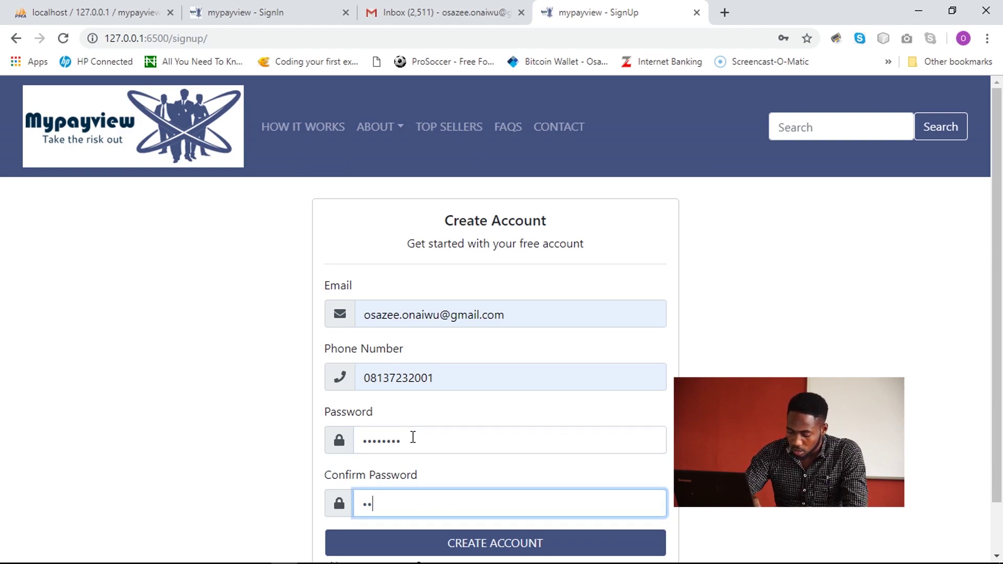
pyautogui.write('*****')
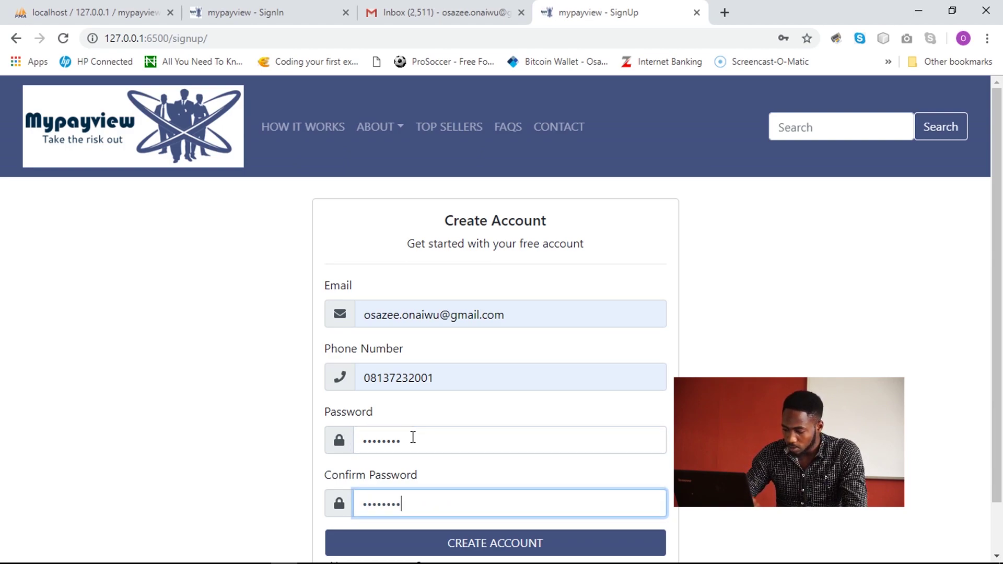
pyautogui.click(457, 544)
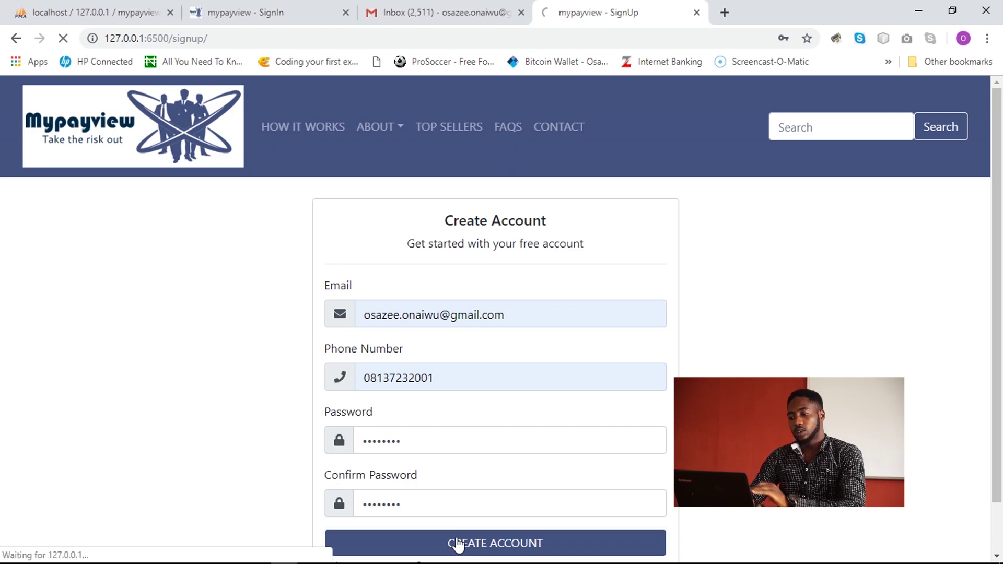
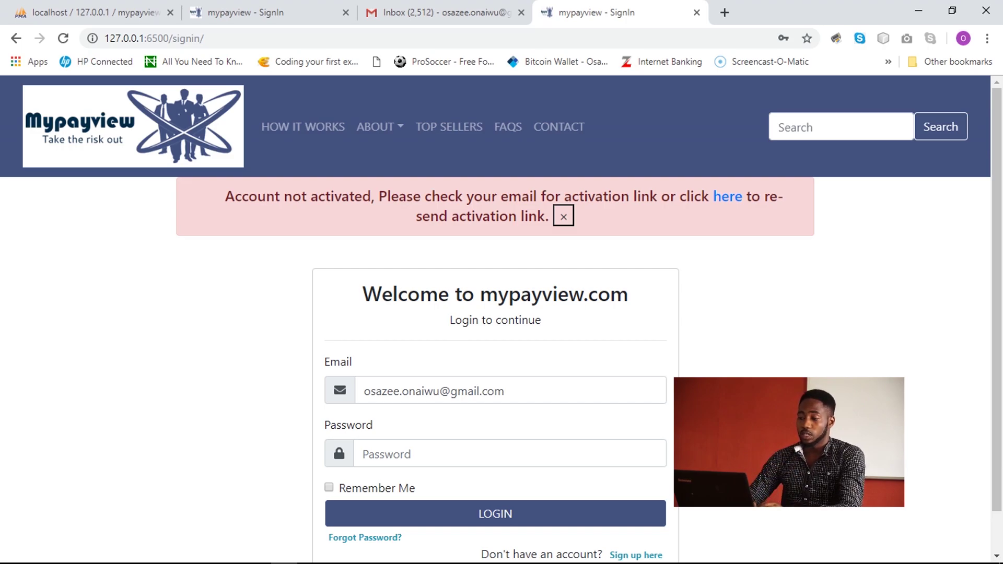
# - Open the 'Mypayview: Activate your account' email in Gmail and launch its activation link in a new tab
pyautogui.click(387, 11)
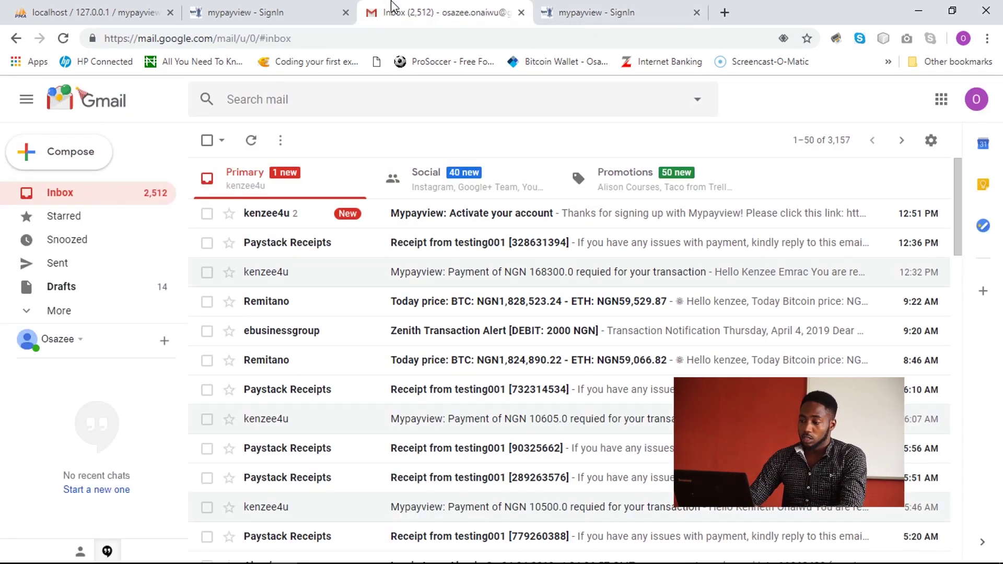
pyautogui.click(467, 226)
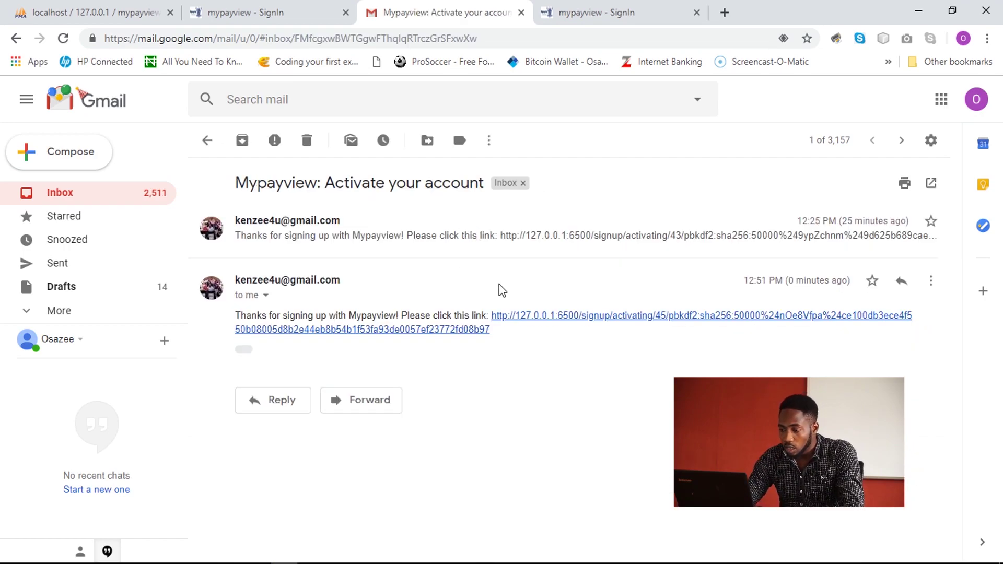
pyautogui.rightClick(560, 319)
pyautogui.click(594, 331)
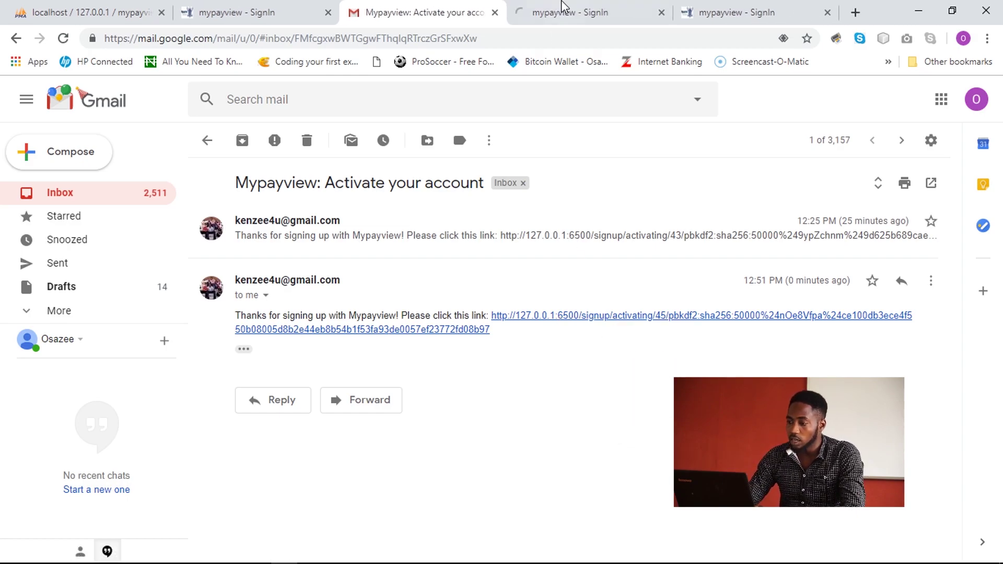
pyautogui.click(565, 7)
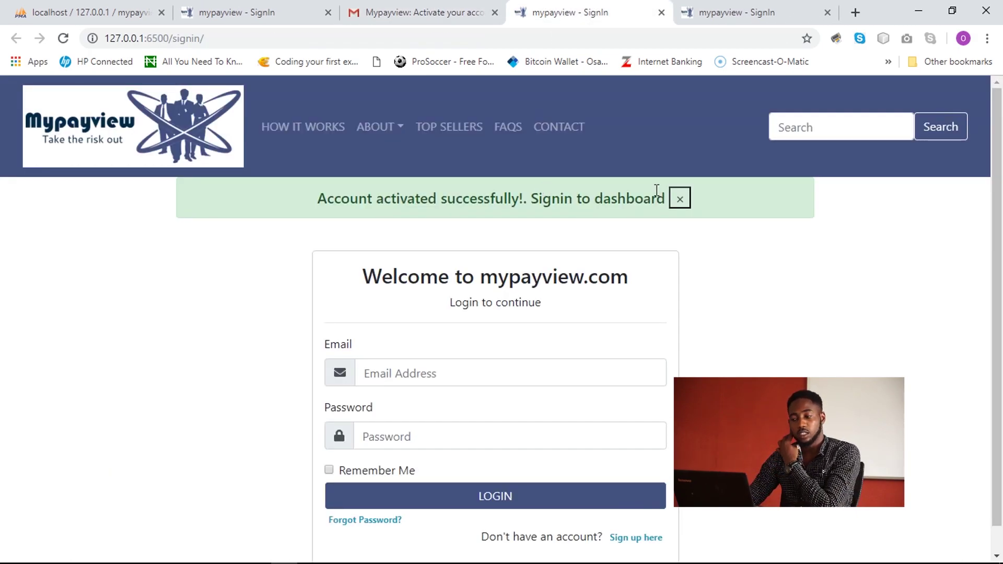
# - Dismiss the activation banner, log in with the saved email and password, and open account verification
pyautogui.click(679, 198)
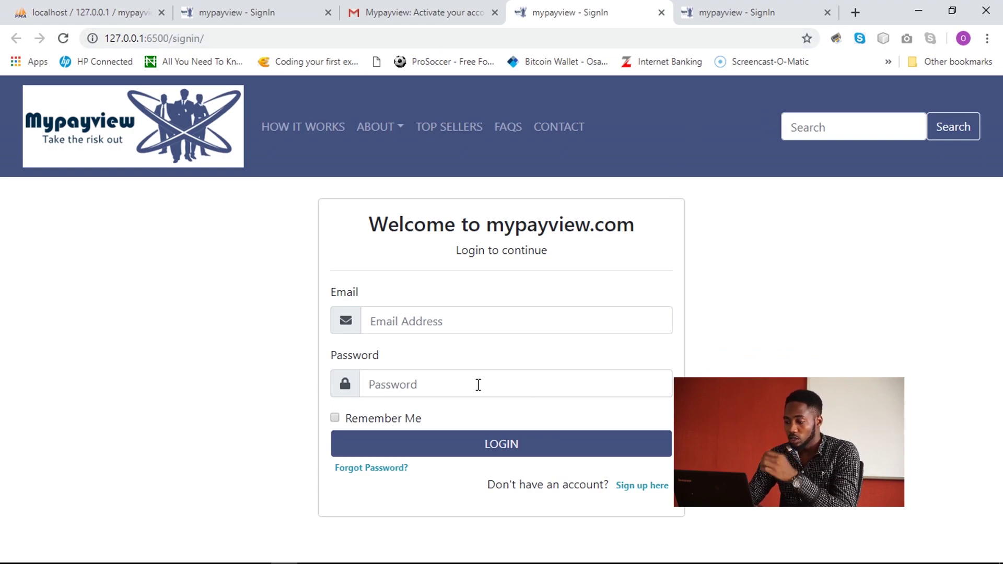
pyautogui.click(432, 320)
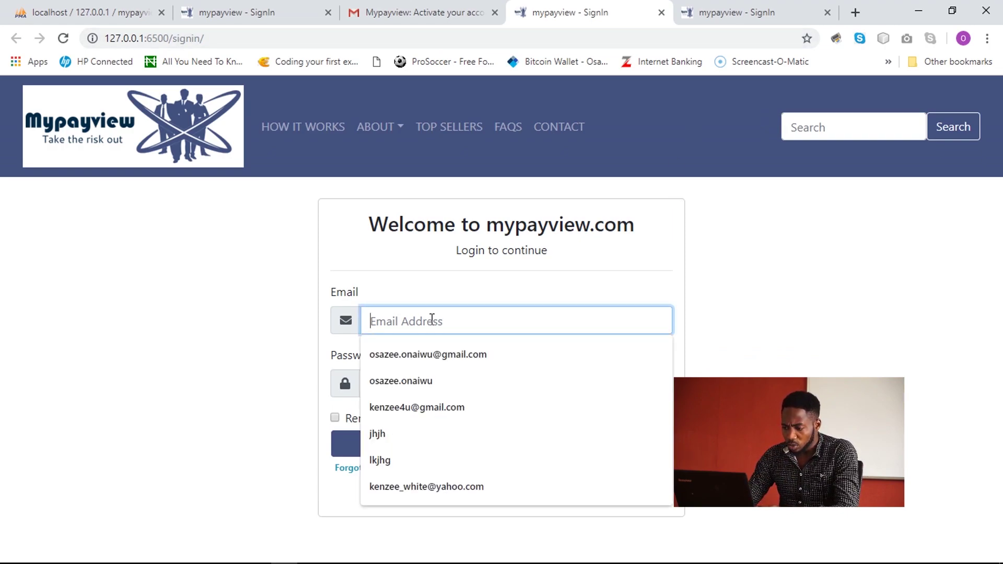
pyautogui.click(431, 354)
pyautogui.click(429, 384)
pyautogui.write('•')
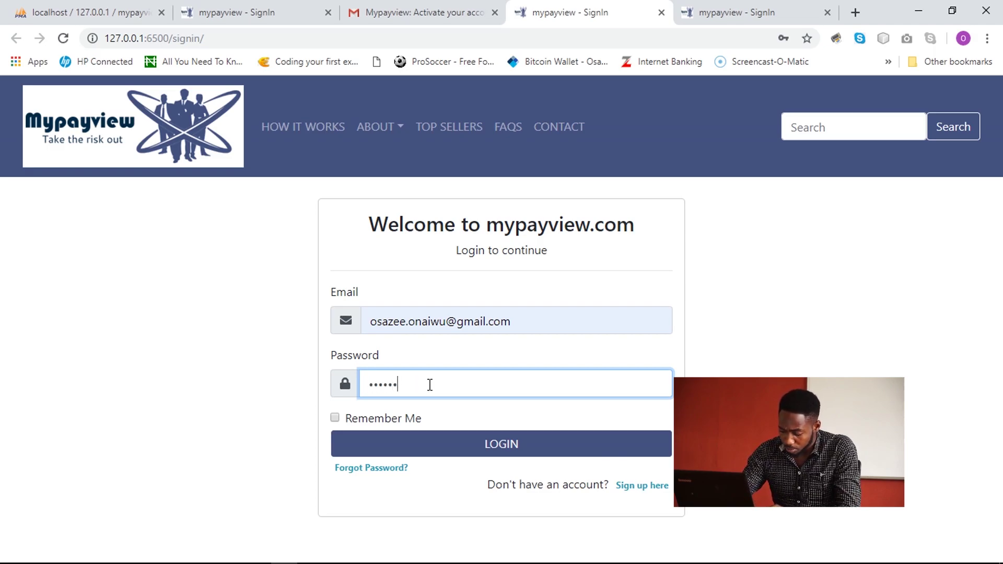
pyautogui.click(439, 443)
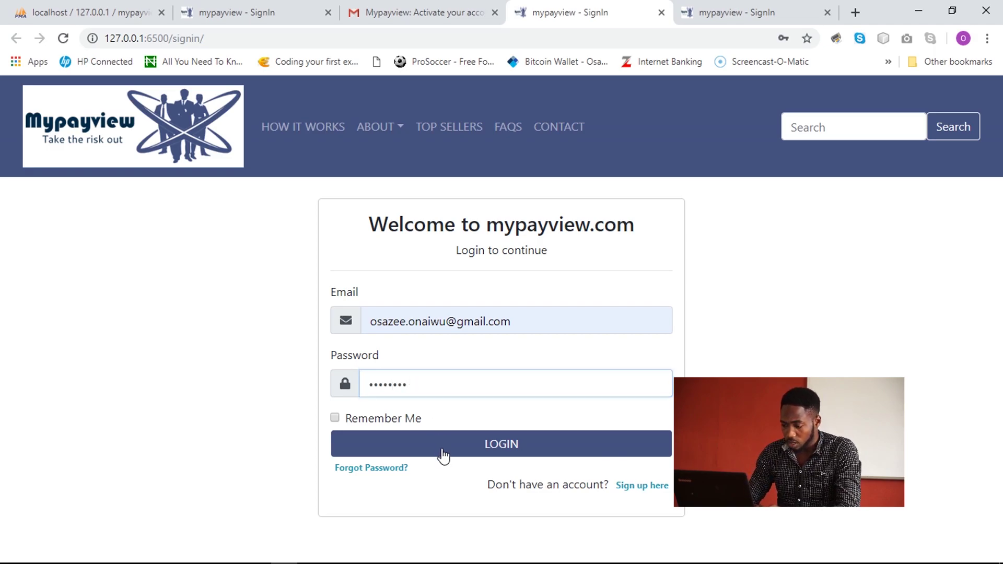
pyautogui.click(121, 319)
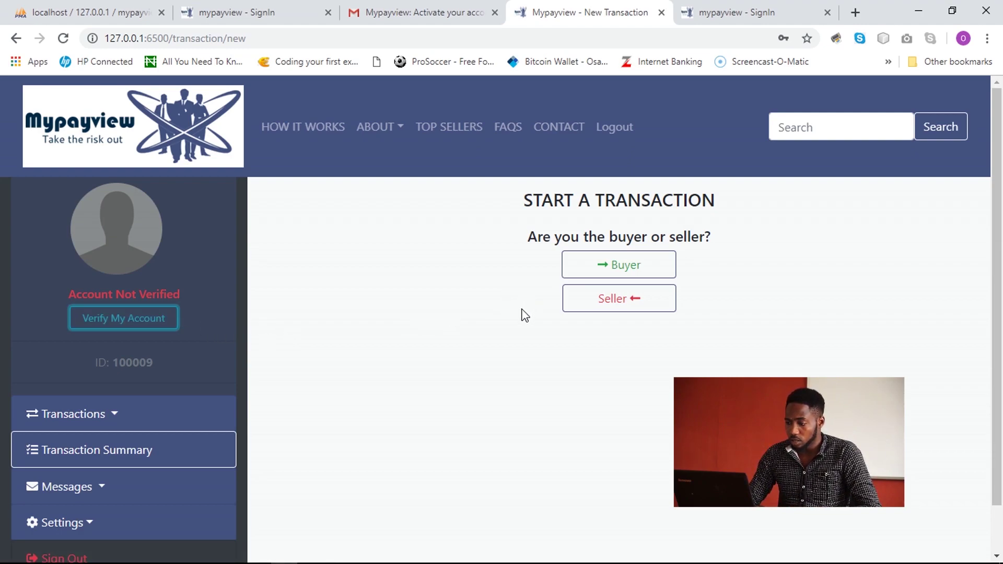
pyautogui.click(105, 322)
# - Fill the verification form's first name, last name and residential address from saved suggestions
pyautogui.click(338, 271)
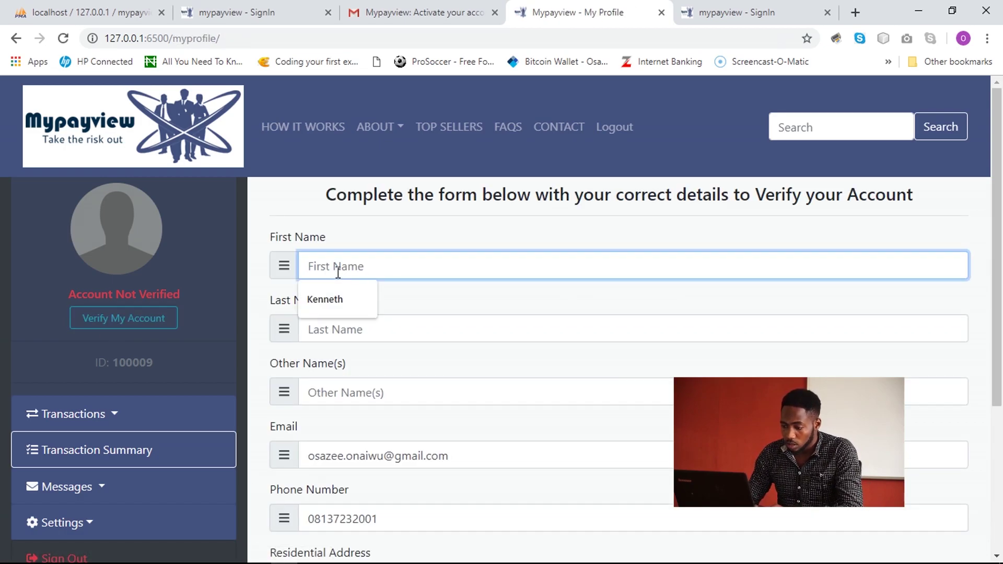
pyautogui.click(335, 297)
pyautogui.click(357, 321)
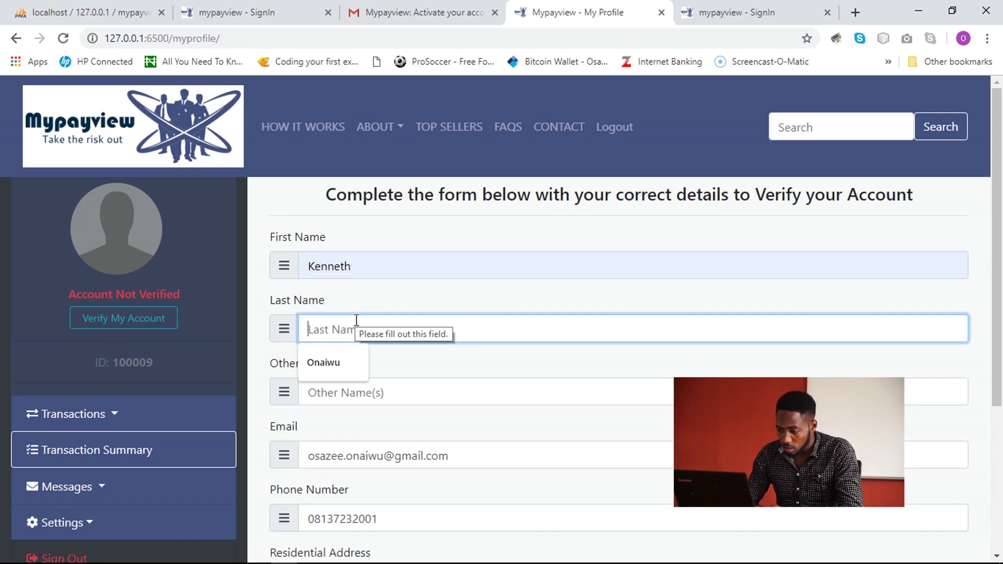
pyautogui.click(341, 370)
pyautogui.scroll(-4, 1001, 366)
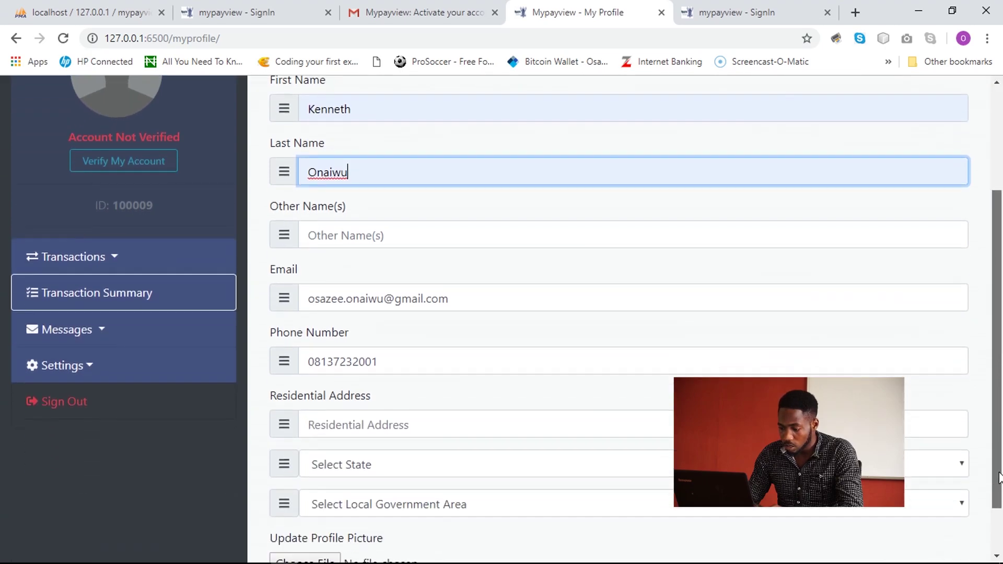
pyautogui.click(366, 389)
pyautogui.click(366, 381)
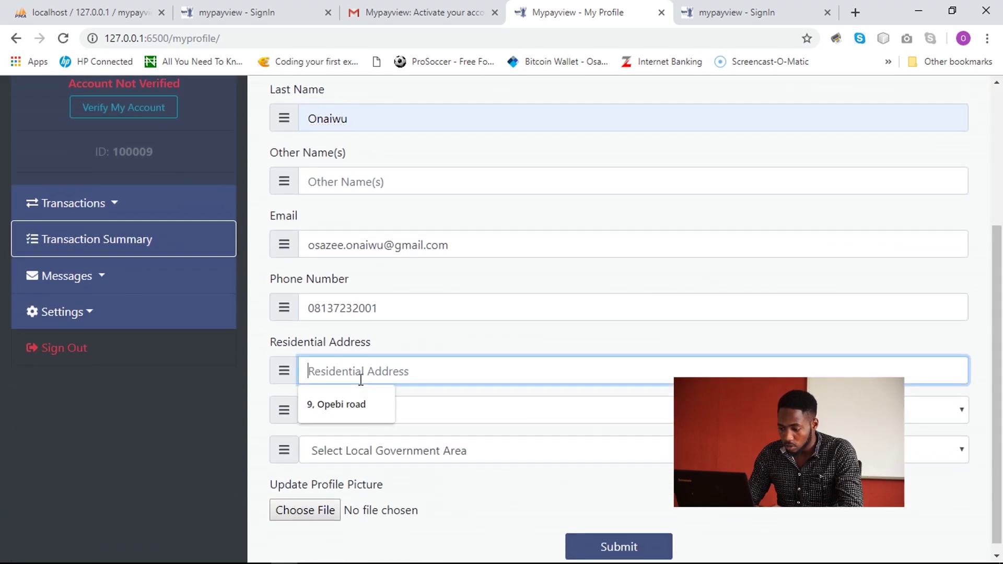
pyautogui.click(352, 405)
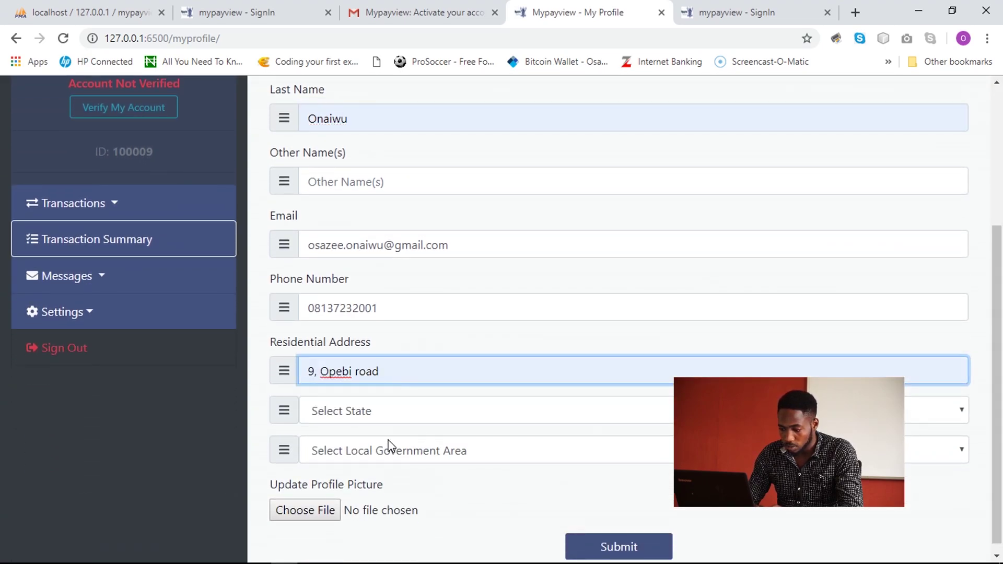
# - Choose Lagos State and Ikeja, upload shop1c as the profile picture, and submit
pyautogui.click(379, 423)
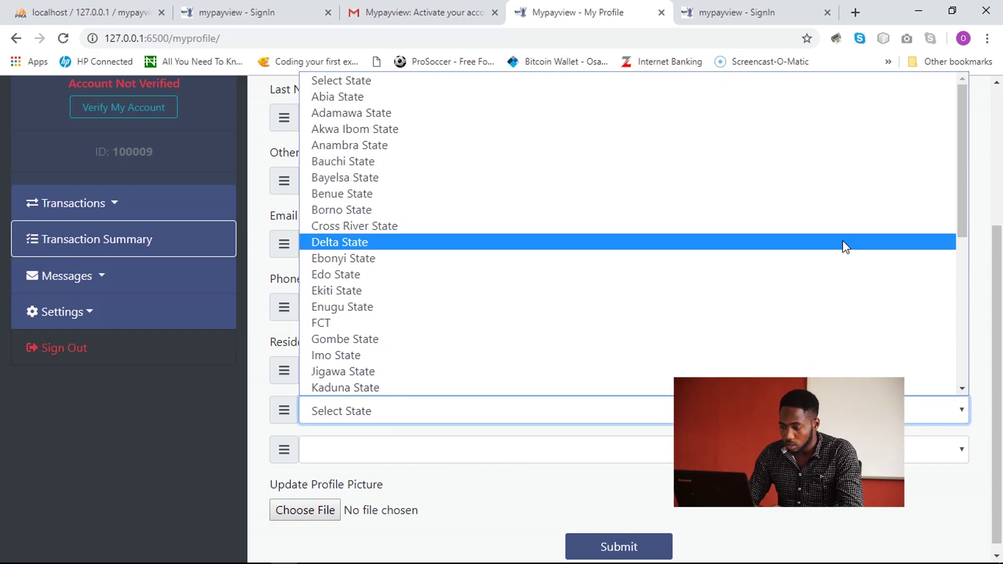
pyautogui.press('l')
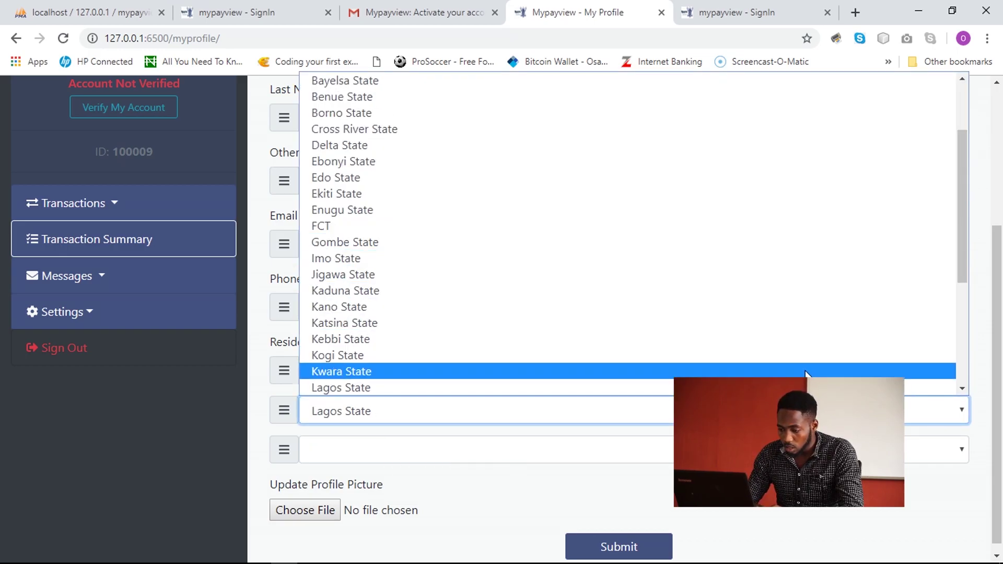
pyautogui.click(812, 388)
pyautogui.click(427, 460)
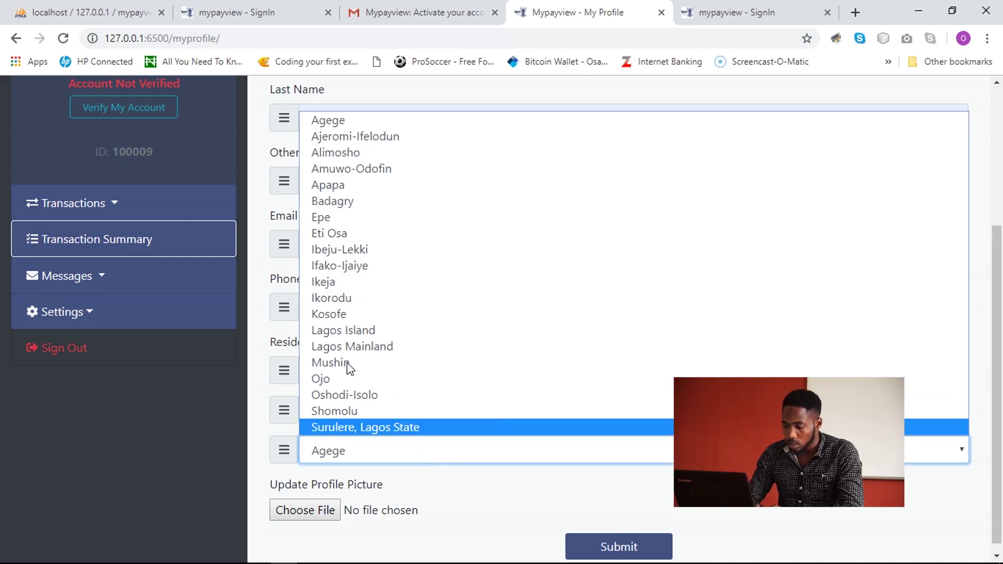
pyautogui.click(331, 281)
pyautogui.click(320, 511)
pyautogui.moveTo(489, 111); pyautogui.dragTo(491, 194)
pyautogui.doubleClick(433, 175)
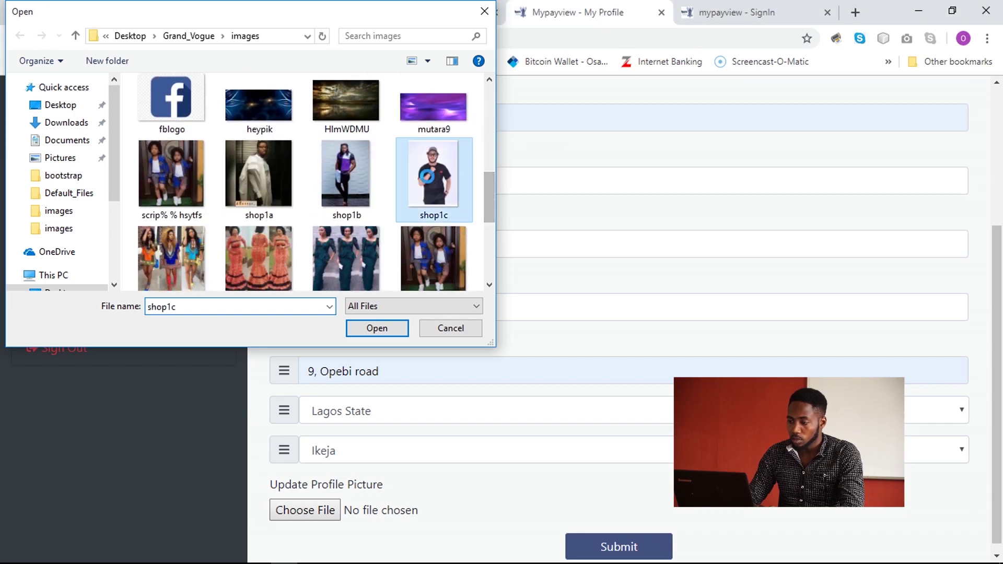
pyautogui.click(609, 542)
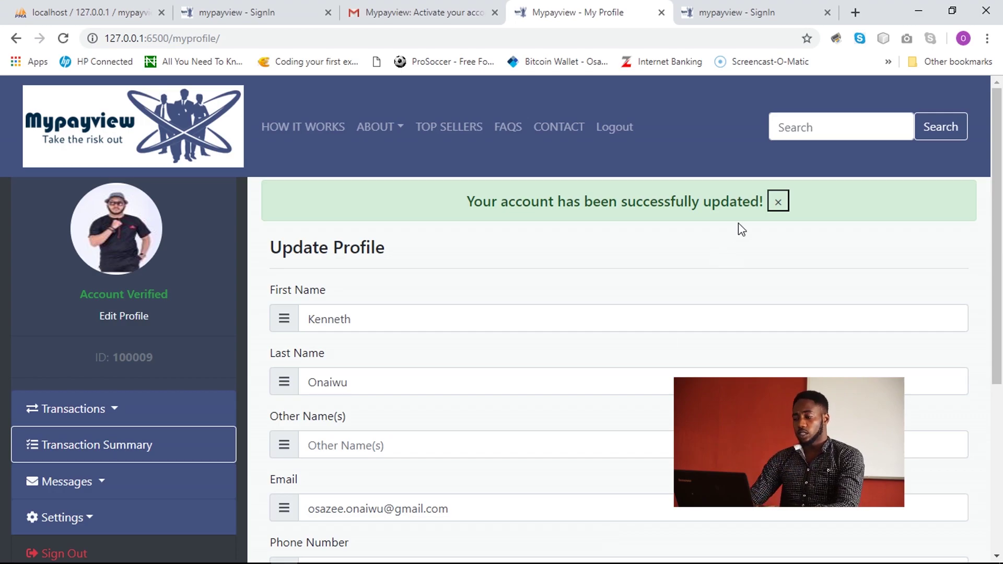
# - Dismiss the update banner and start a new transaction from the Transactions menu as the Buyer
pyautogui.click(778, 202)
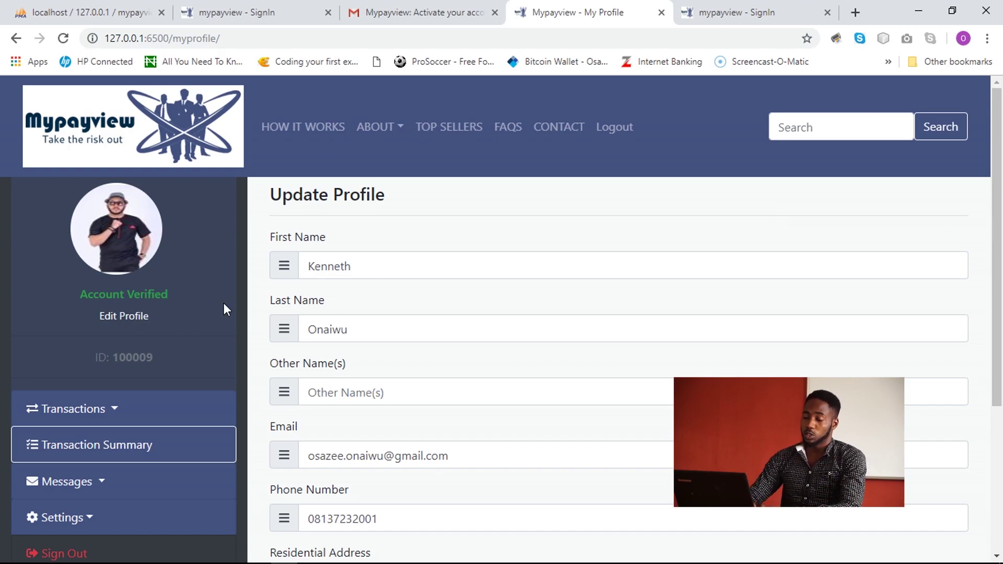
pyautogui.click(112, 413)
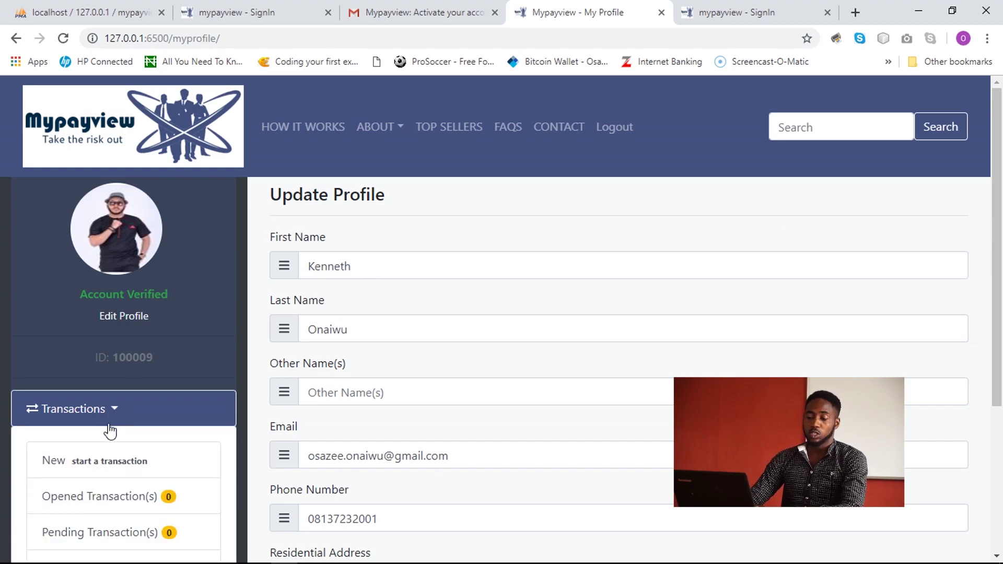
pyautogui.click(108, 467)
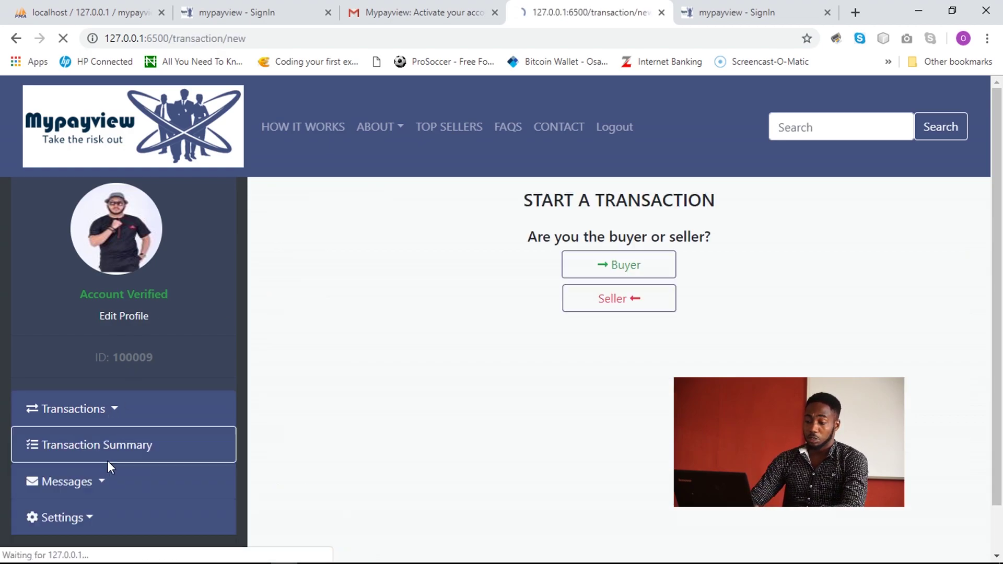
pyautogui.click(626, 265)
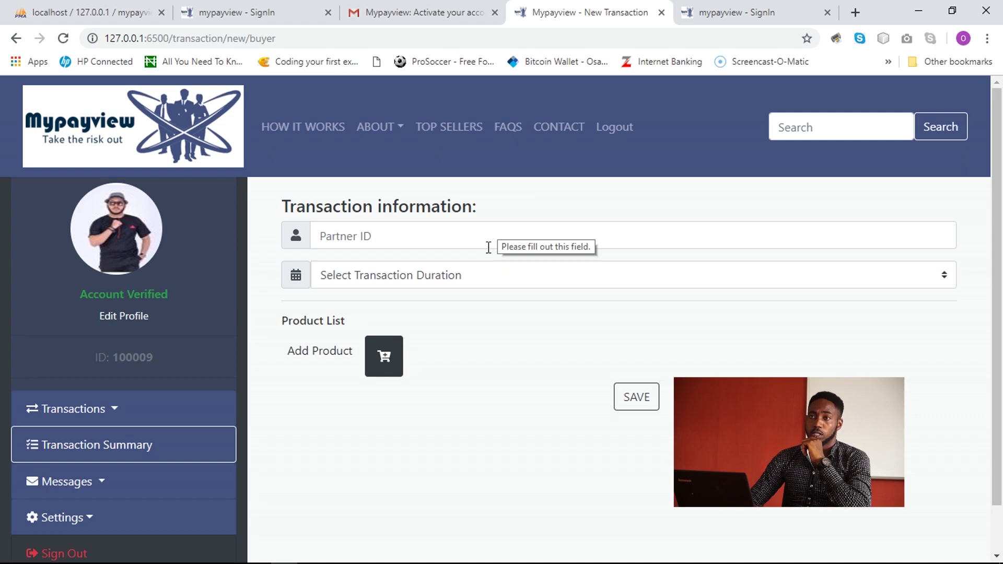
# - Enter partner ID 100008, checked against the other account's profile in Firefox
pyautogui.click(454, 238)
pyautogui.moveTo(324, 560)
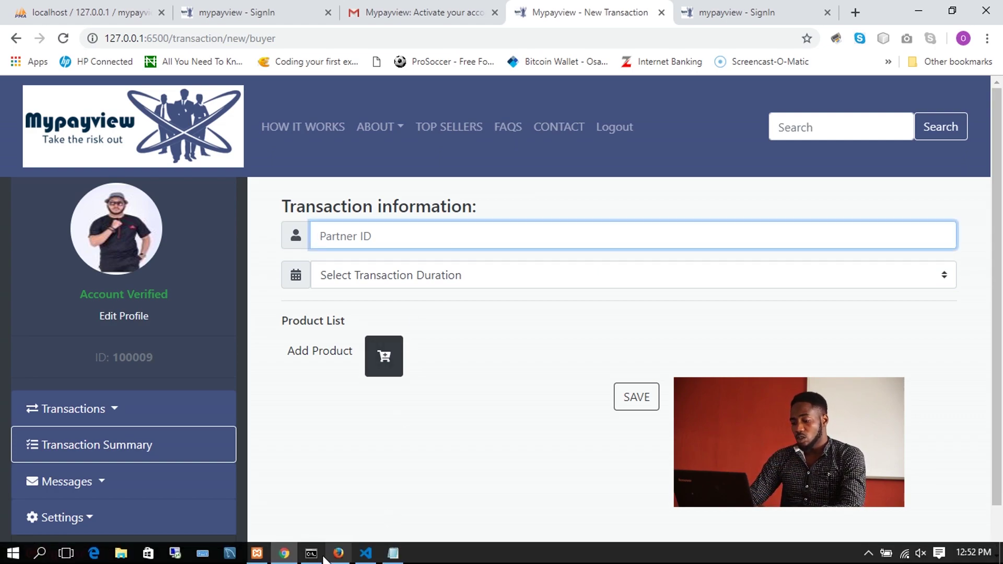
pyautogui.click(337, 555)
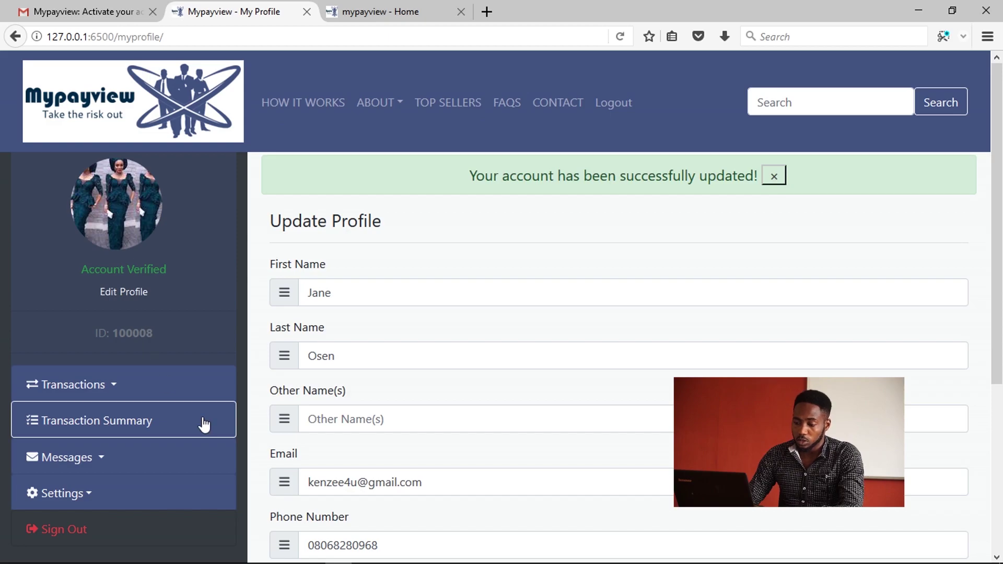
pyautogui.moveTo(293, 559)
pyautogui.click(338, 555)
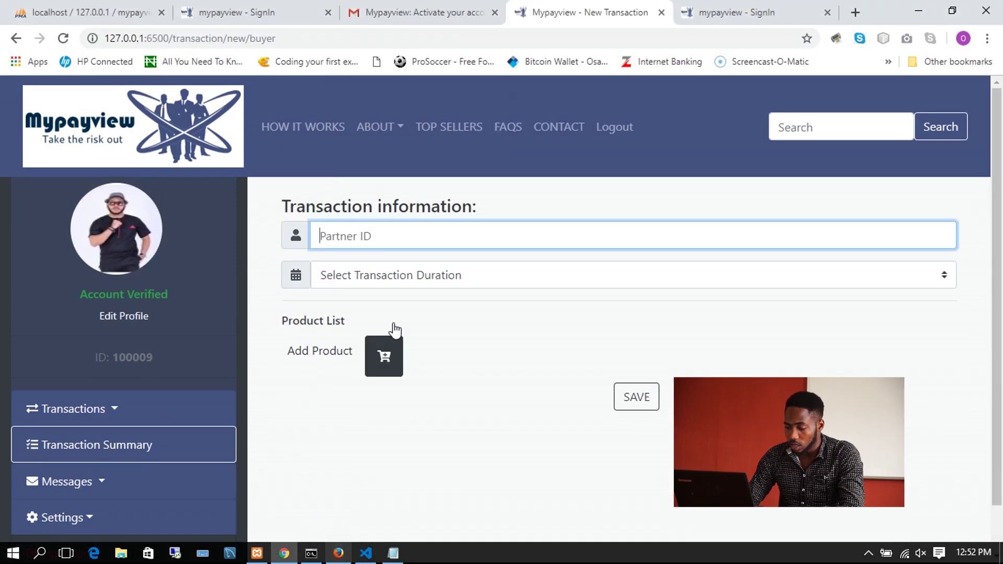
pyautogui.write('100')
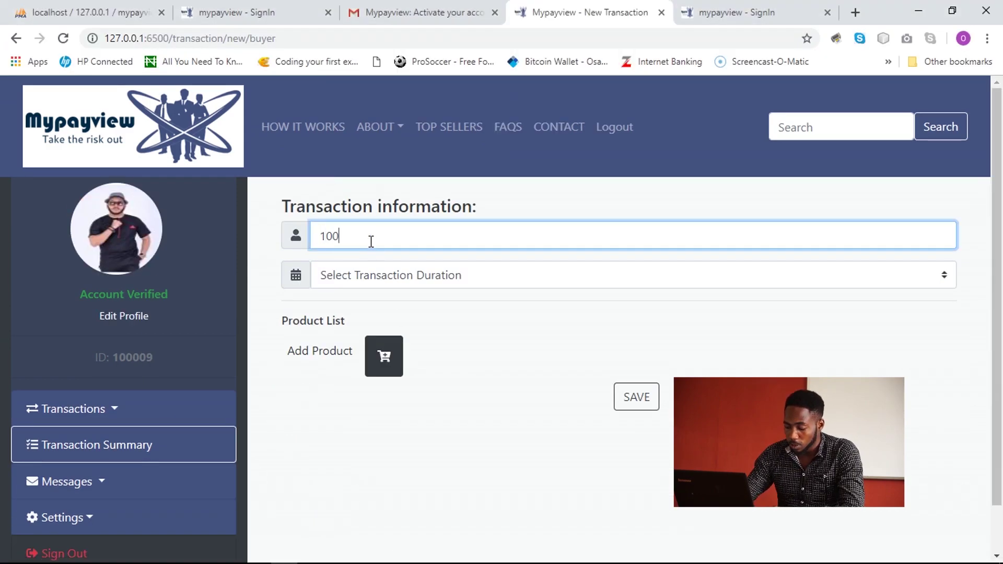
pyautogui.write('008')
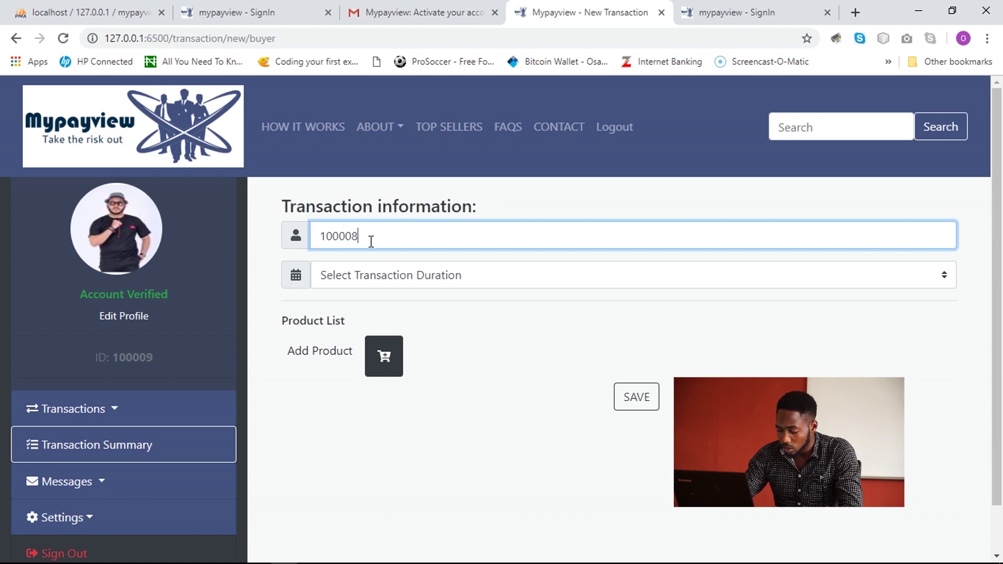
pyautogui.click(272, 301)
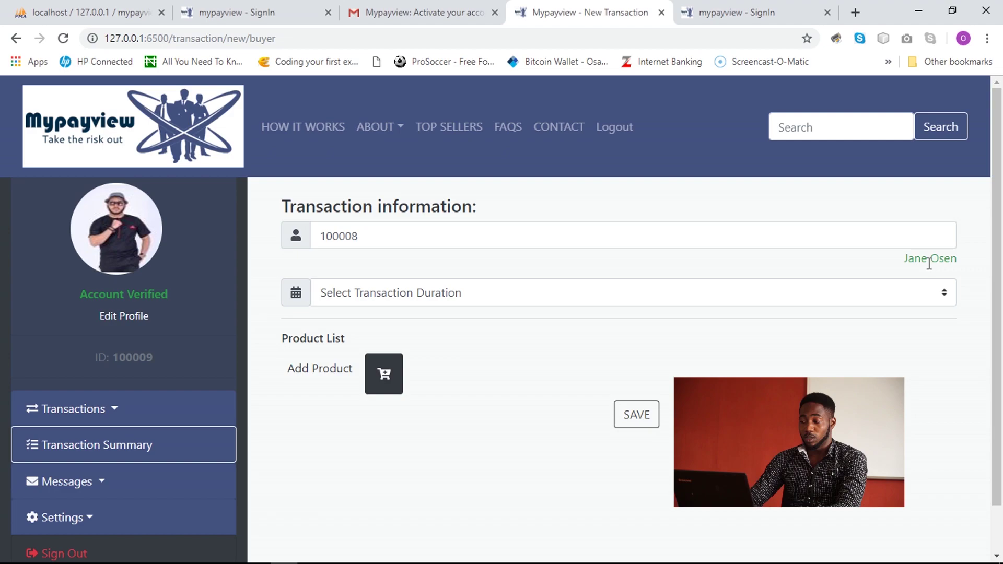
# - Set the transaction duration to 1 - 3 Days and open the Add New Product form
pyautogui.click(385, 296)
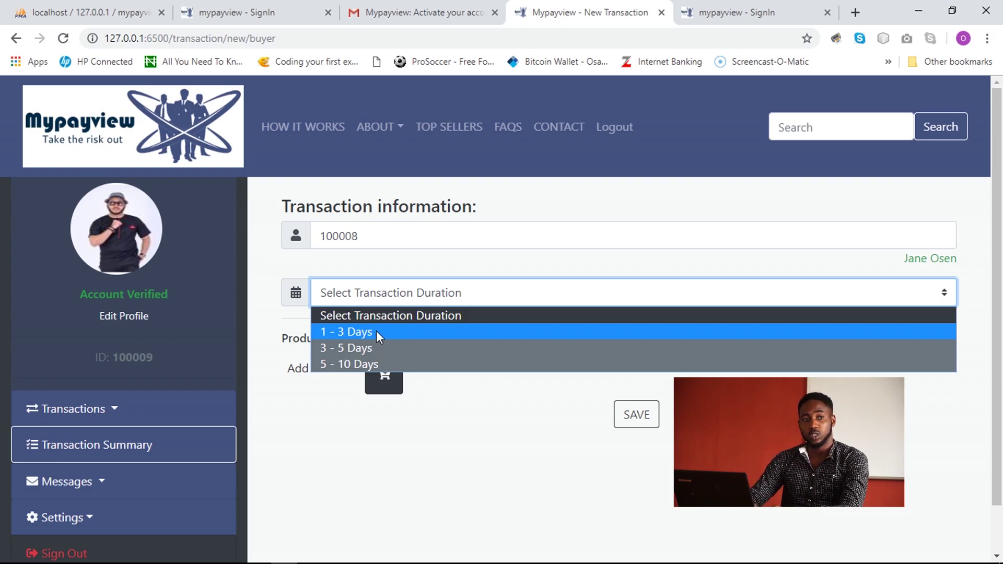
pyautogui.click(377, 333)
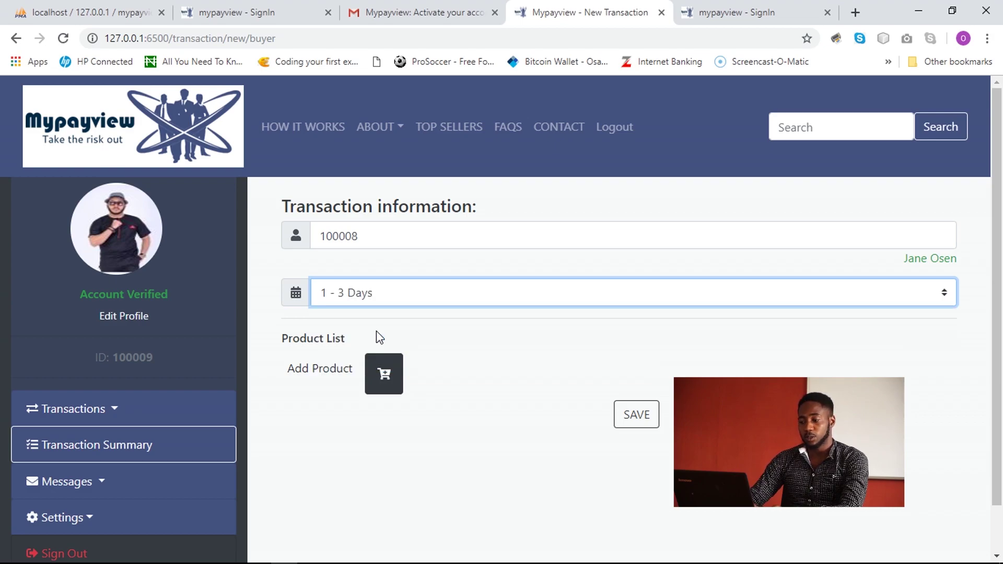
pyautogui.click(387, 385)
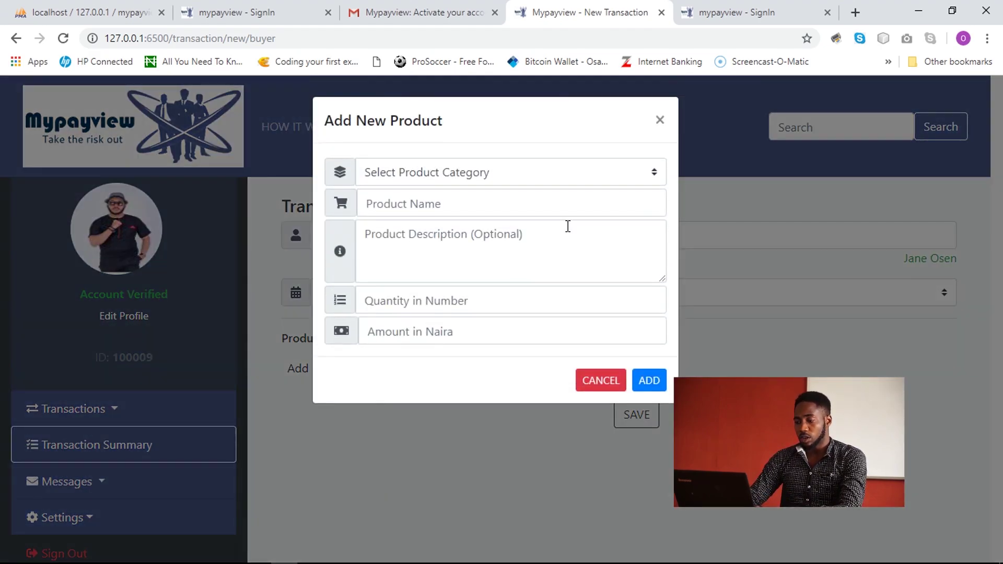
# - Set the product category to Electronics and paste 'Samsung Phone' from Notepad as the name
pyautogui.click(493, 171)
pyautogui.click(478, 210)
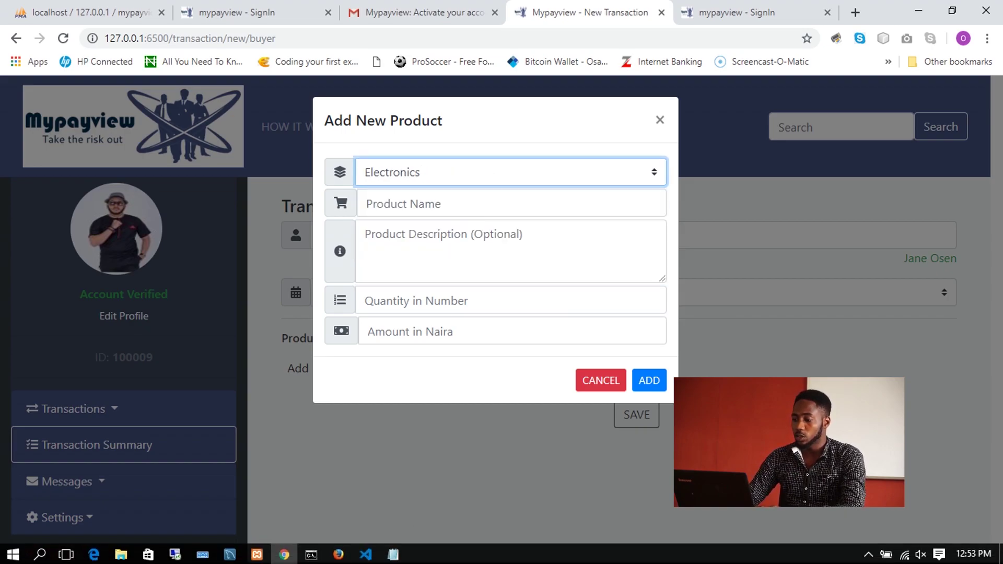
pyautogui.click(393, 553)
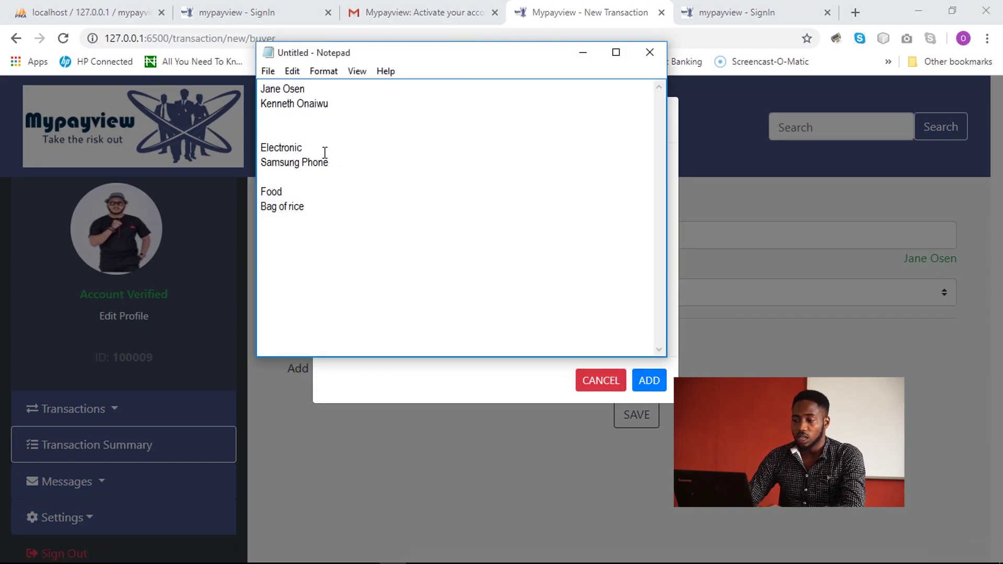
pyautogui.moveTo(335, 163); pyautogui.dragTo(250, 167)
pyautogui.hotkey('ctrl', 'c')
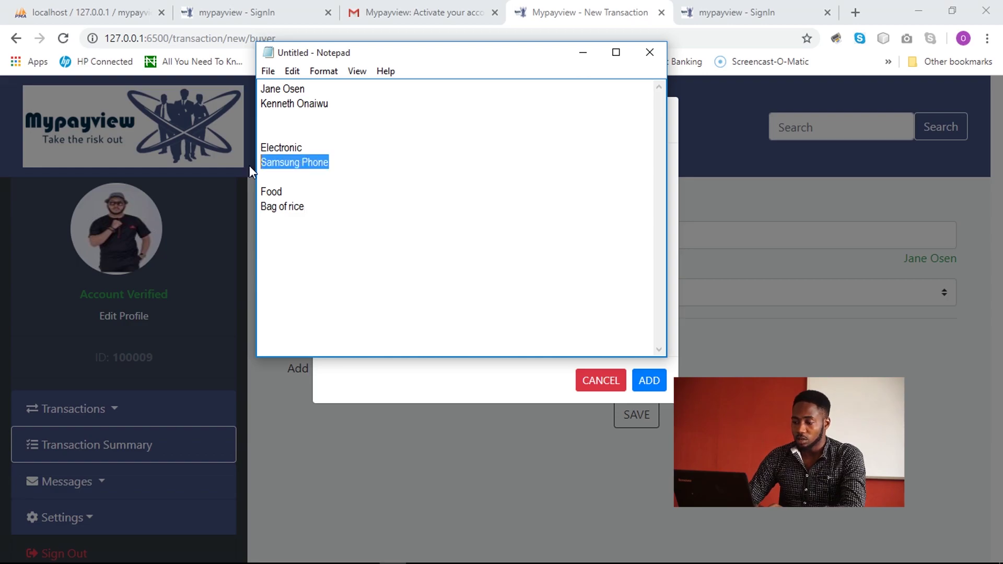
pyautogui.click(327, 388)
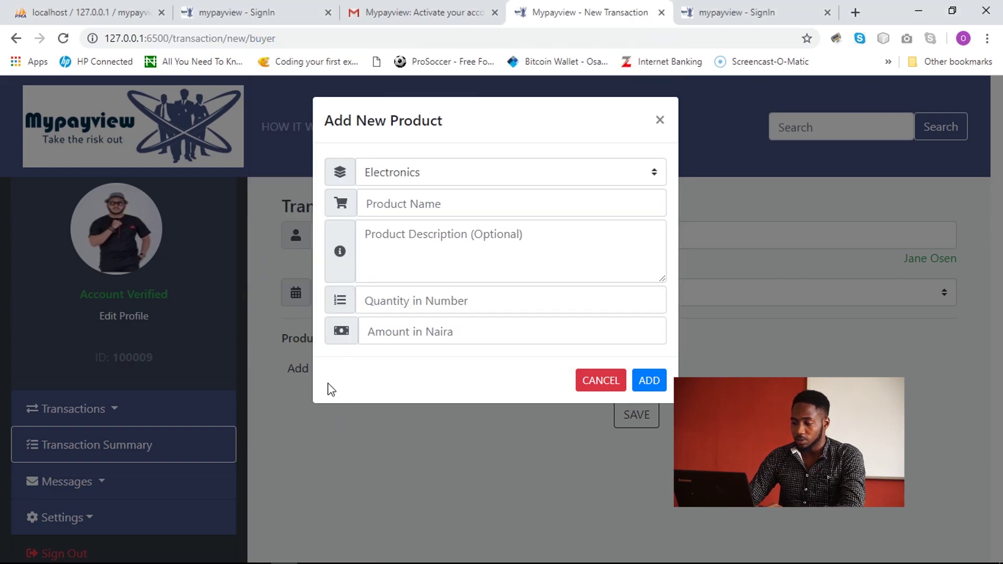
pyautogui.click(379, 196)
pyautogui.hotkey('ctrl', 'v')
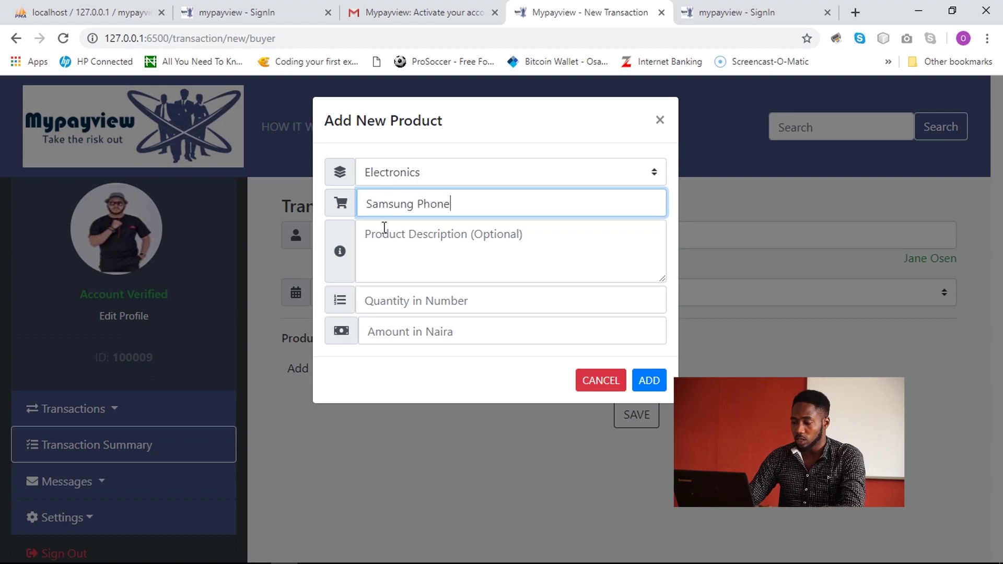
# - Enter description 'Galaxy 8, red color', quantity 1 and amount 150000, then add the product
pyautogui.click(393, 553)
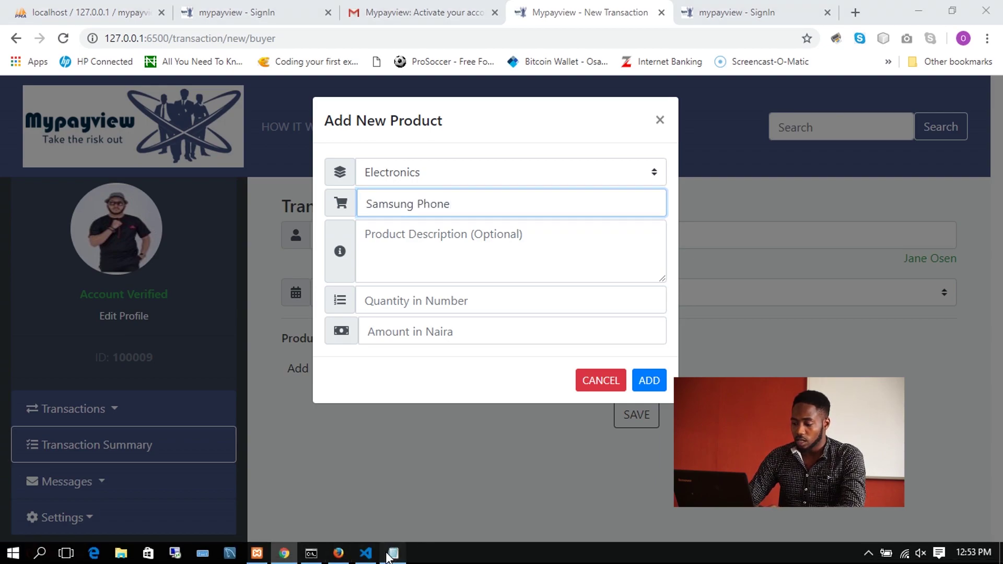
pyautogui.moveTo(317, 206); pyautogui.dragTo(264, 208)
pyautogui.hotkey('ctrl', 'c')
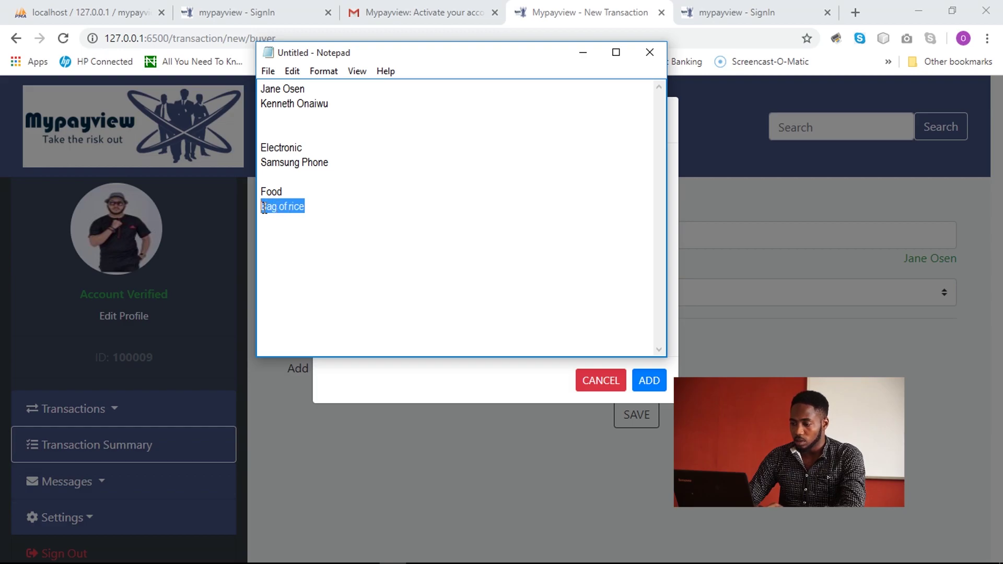
pyautogui.click(353, 381)
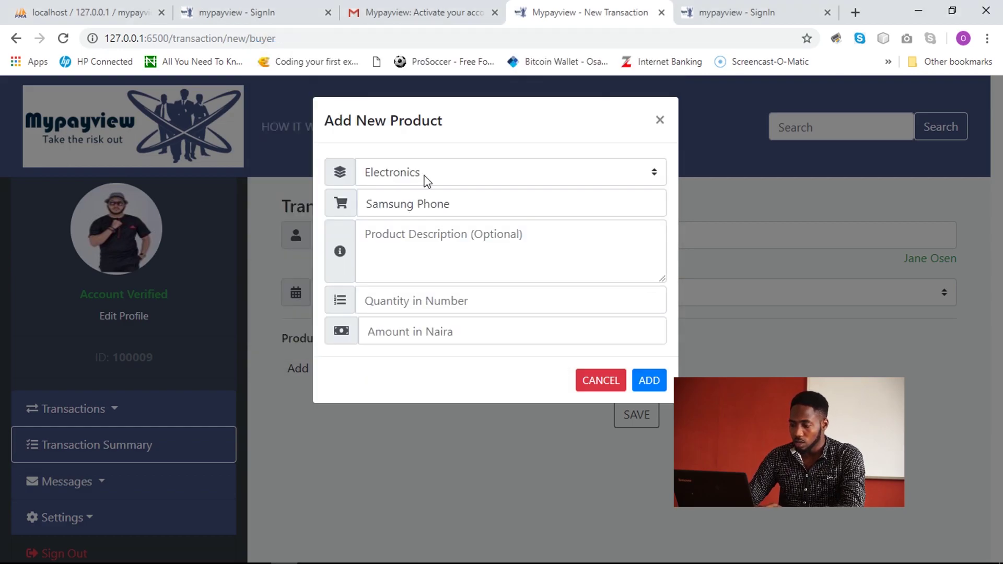
pyautogui.click(401, 245)
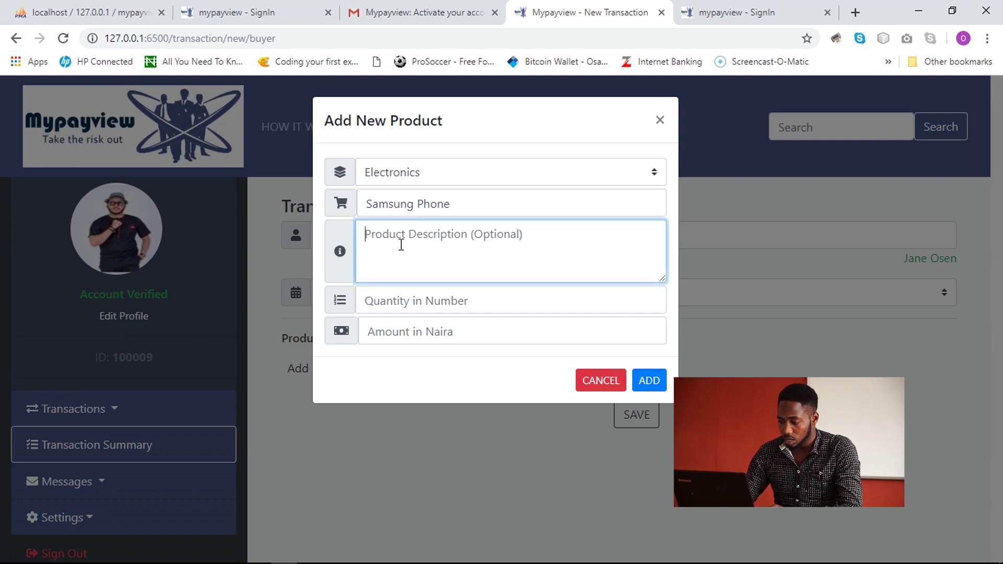
pyautogui.write('Galaxy')
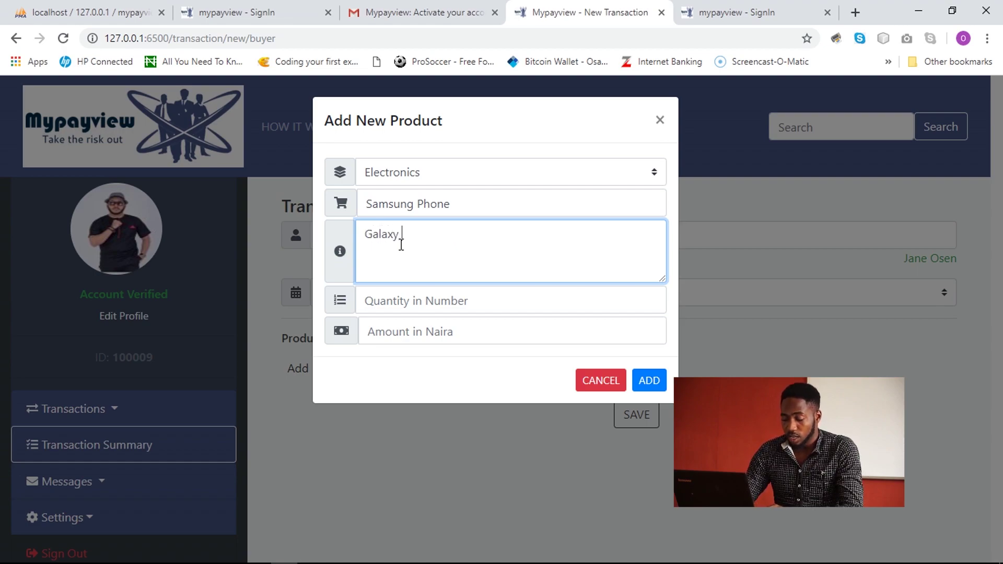
pyautogui.write(' 8, red color')
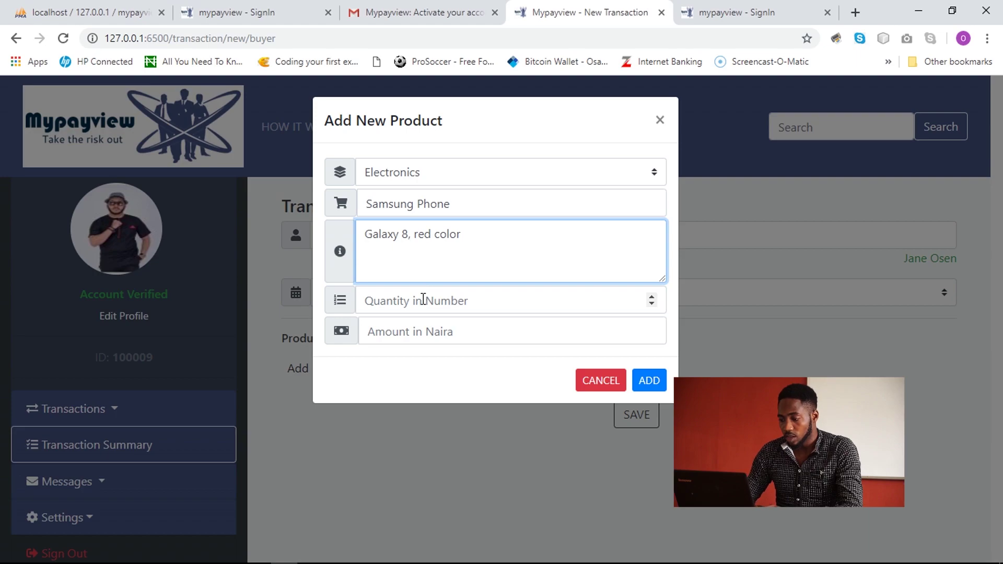
pyautogui.click(423, 300)
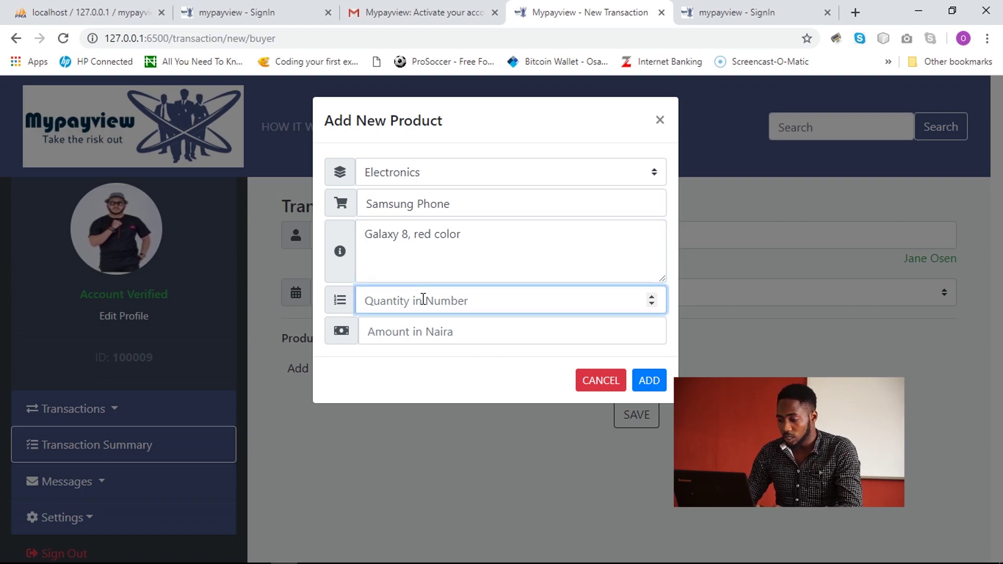
pyautogui.write('1')
pyautogui.click(423, 332)
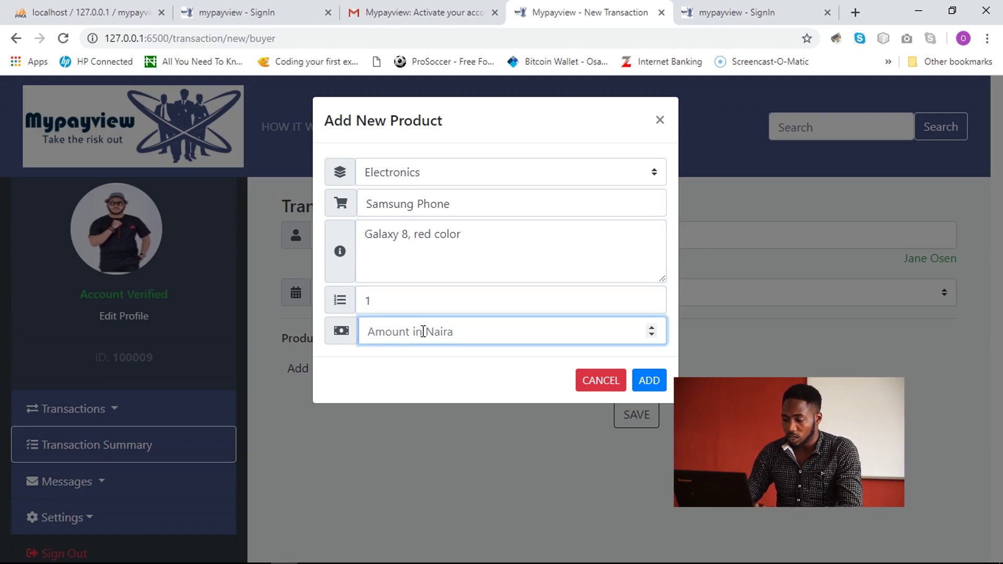
pyautogui.write('150000')
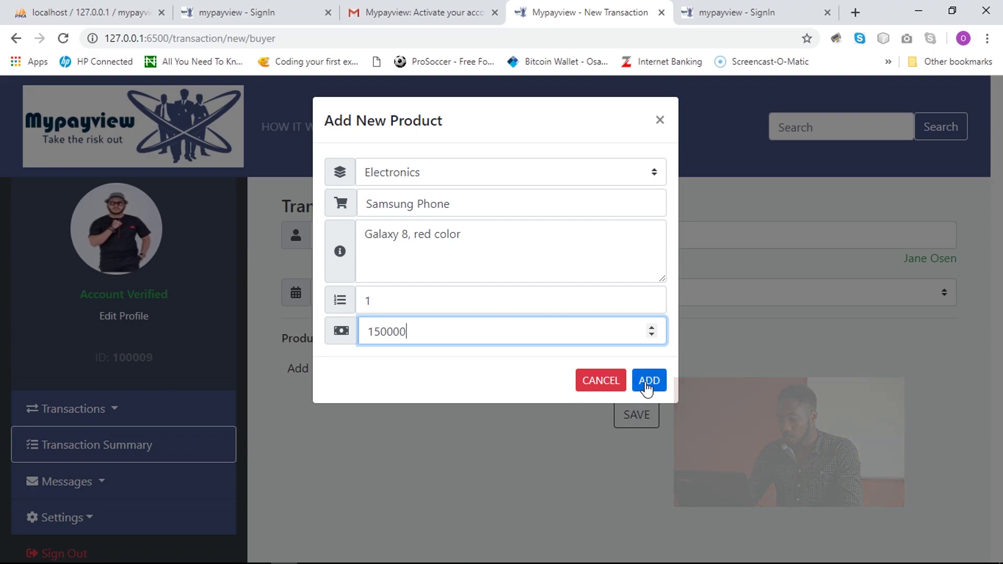
pyautogui.click(647, 384)
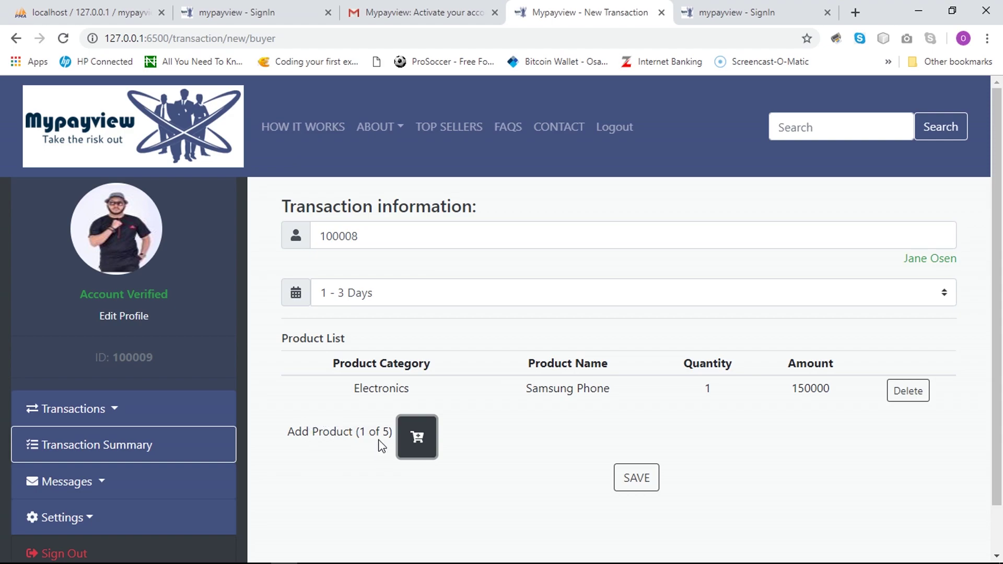
# - Start a second product with category Food and paste 'Bag of rice' as its name
pyautogui.click(410, 438)
pyautogui.click(395, 182)
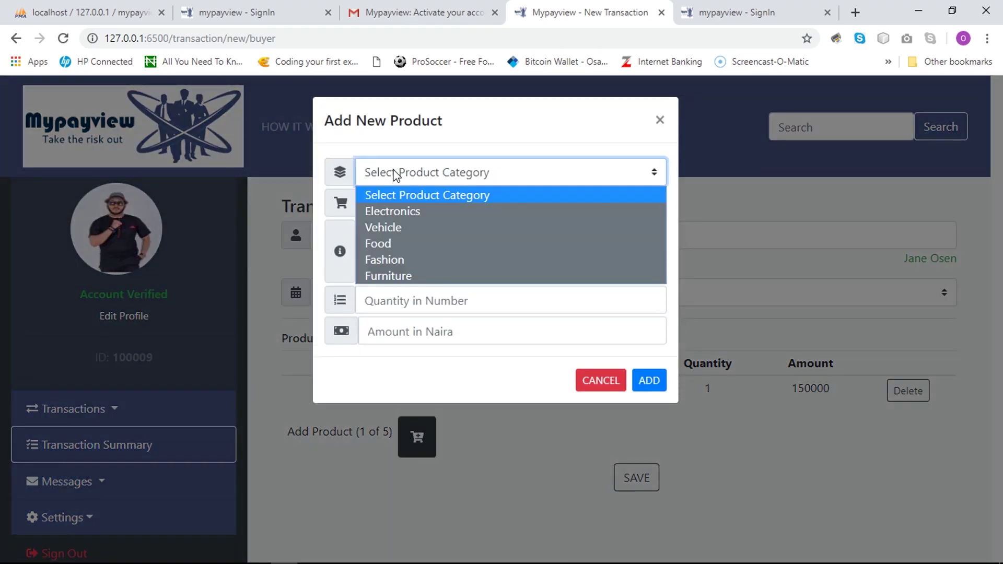
pyautogui.click(383, 243)
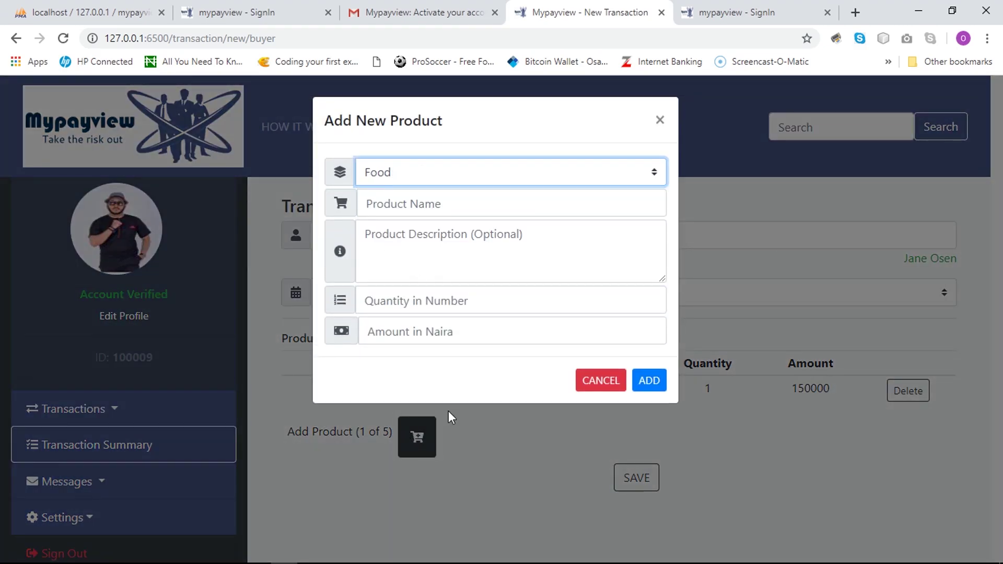
pyautogui.click(392, 554)
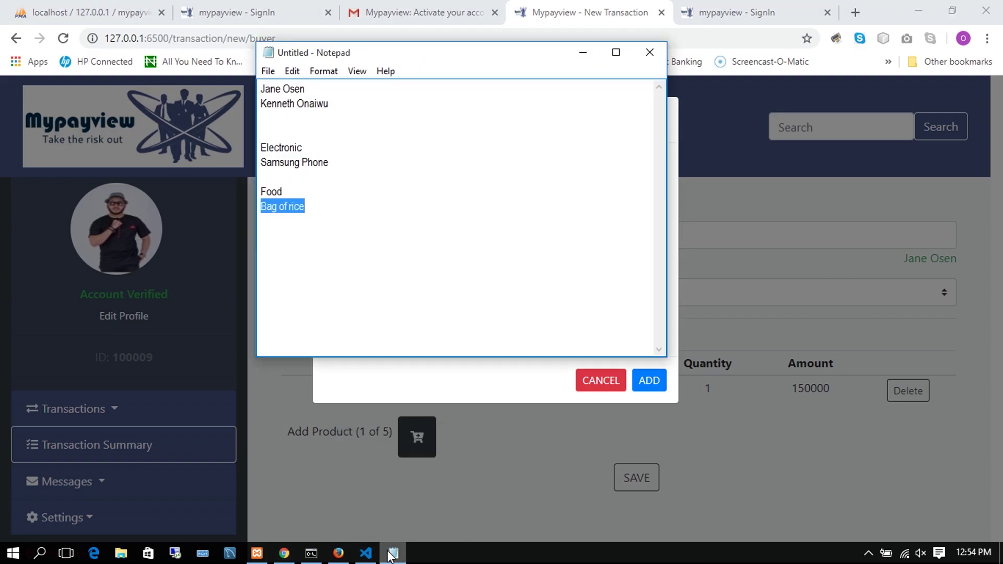
pyautogui.click(392, 554)
pyautogui.click(426, 200)
pyautogui.hotkey('ctrl', 'v')
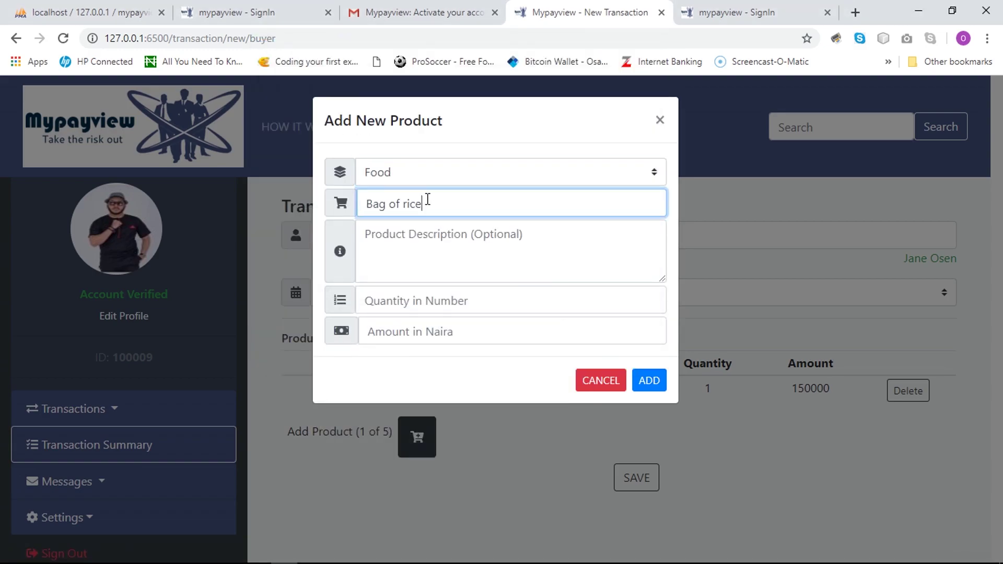
# - Describe it as '2 bag', set quantity 2 and amount 30000, then add it to the list
pyautogui.click(410, 244)
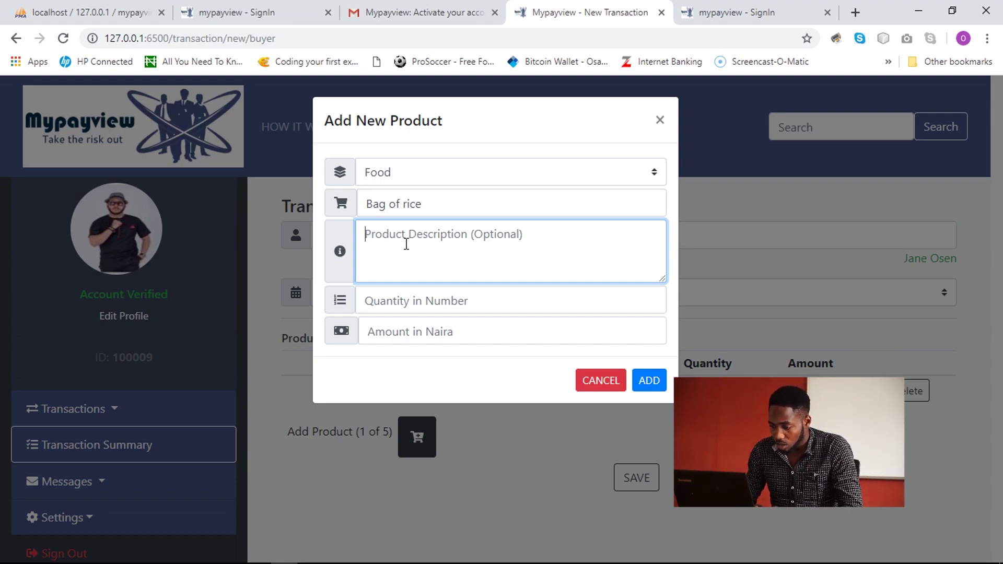
pyautogui.write('1 bag of rice')
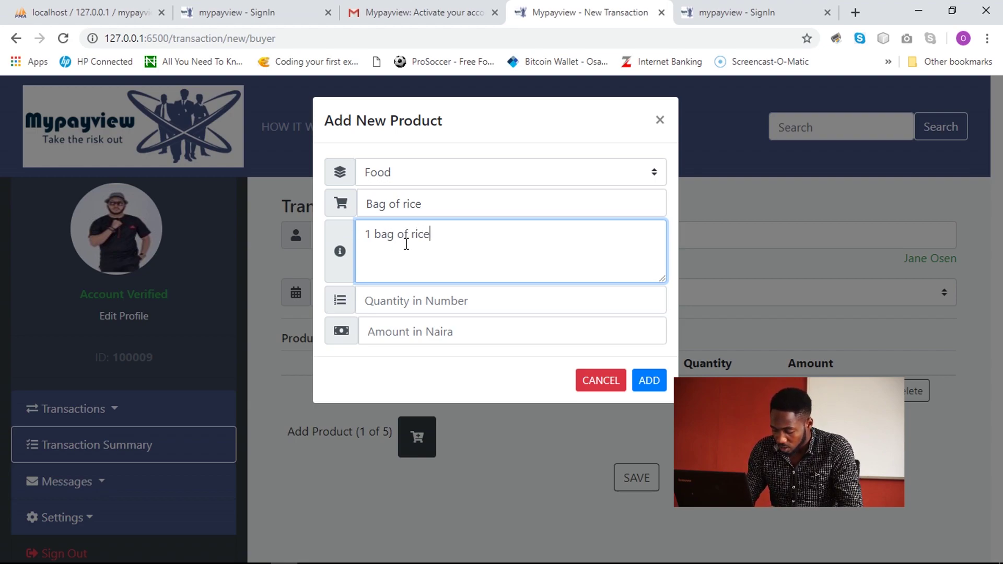
pyautogui.click(416, 302)
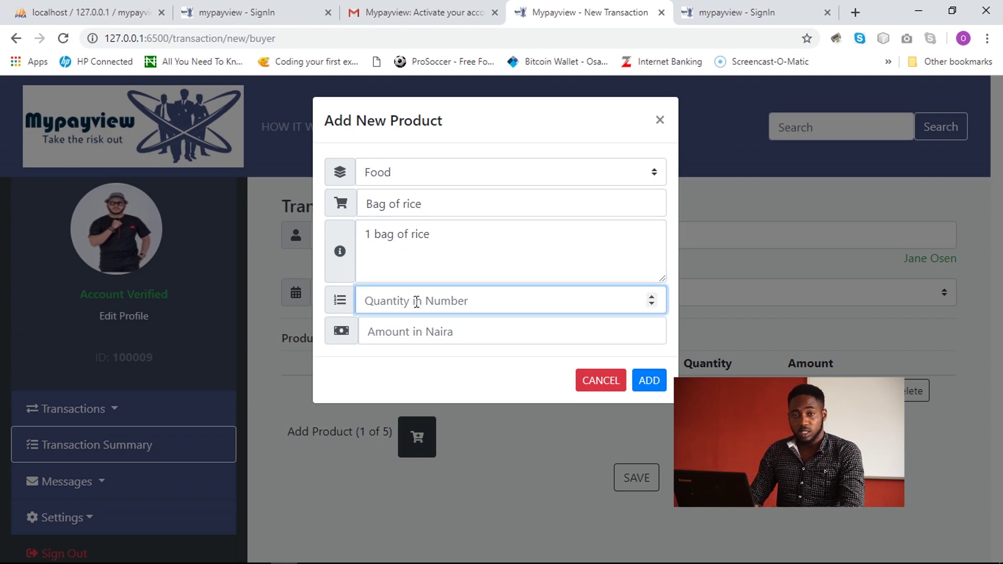
pyautogui.write('2')
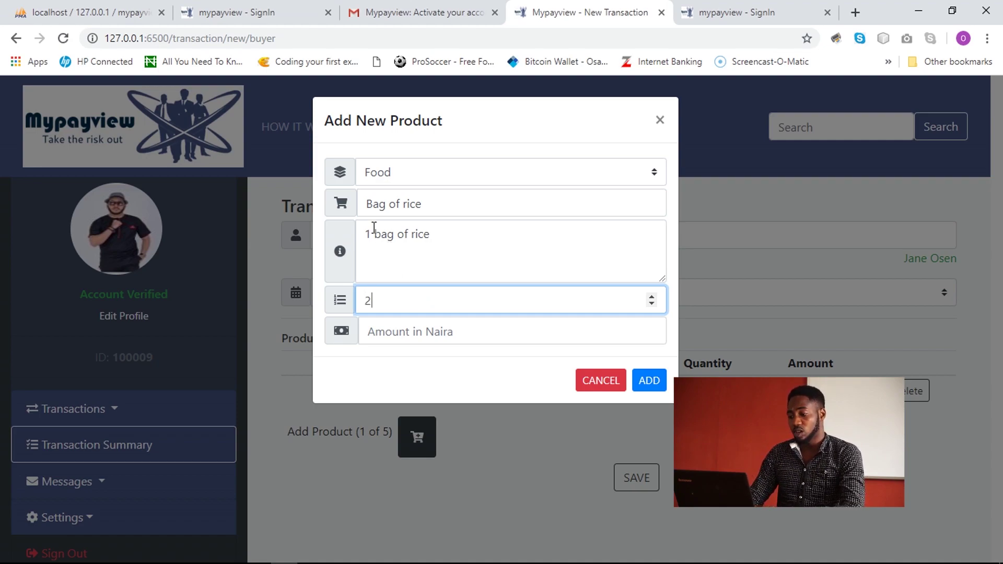
pyautogui.doubleClick(366, 233)
pyautogui.write('2')
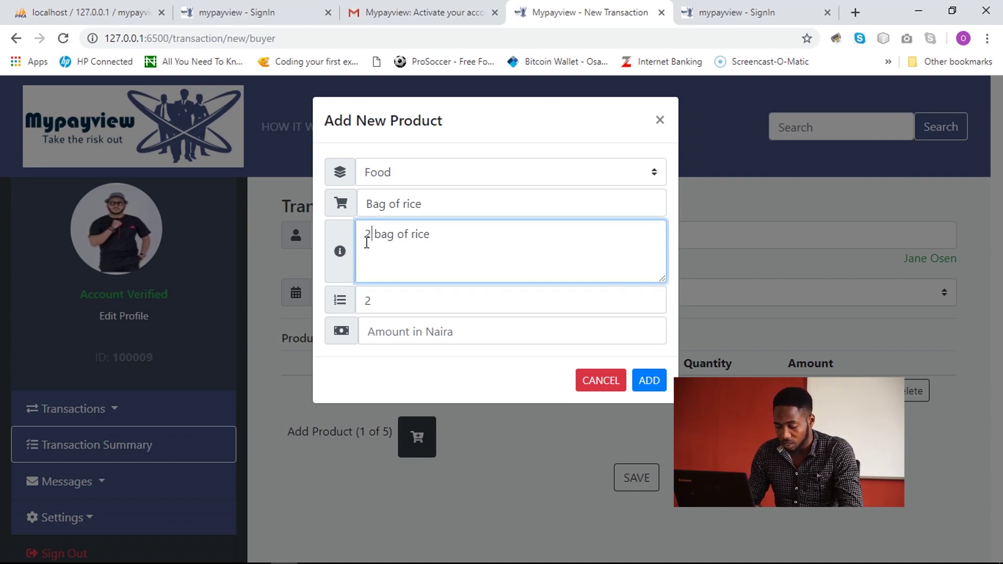
pyautogui.click(379, 335)
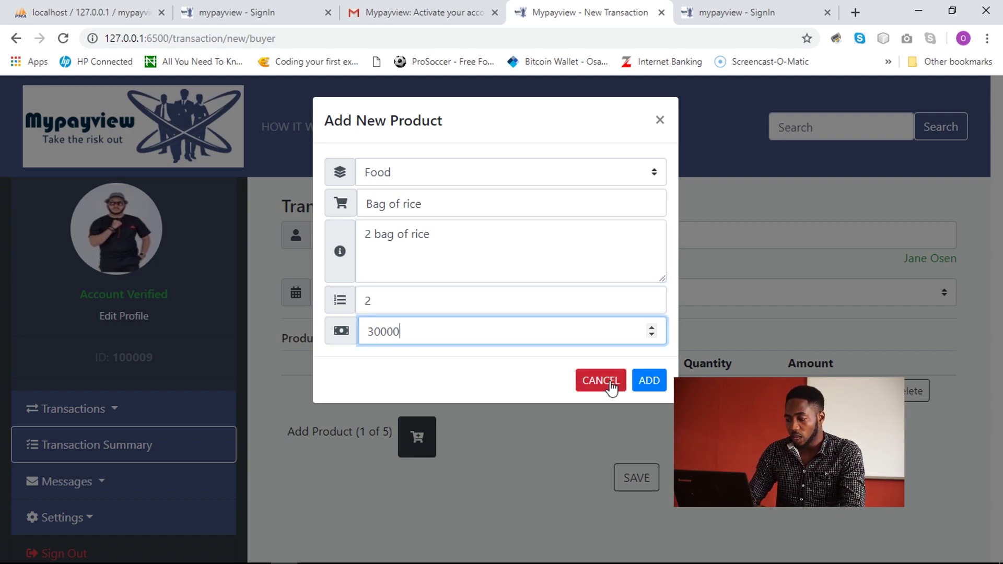
pyautogui.click(648, 379)
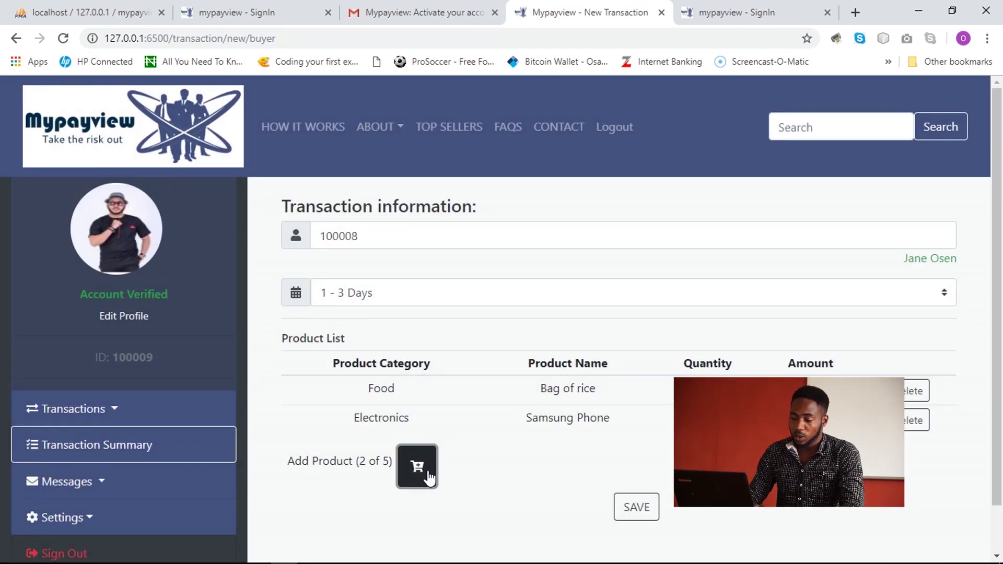
# - Add a Vehicle 'Carmy 2.2', described White, quantity 1 at 400000, then delete that row
pyautogui.click(418, 467)
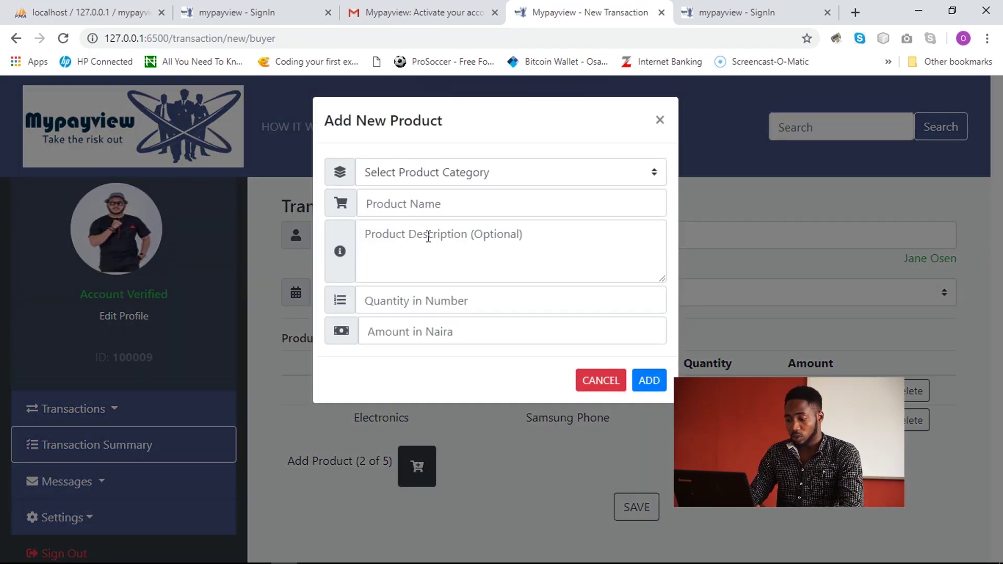
pyautogui.click(412, 183)
pyautogui.click(401, 222)
pyautogui.click(403, 212)
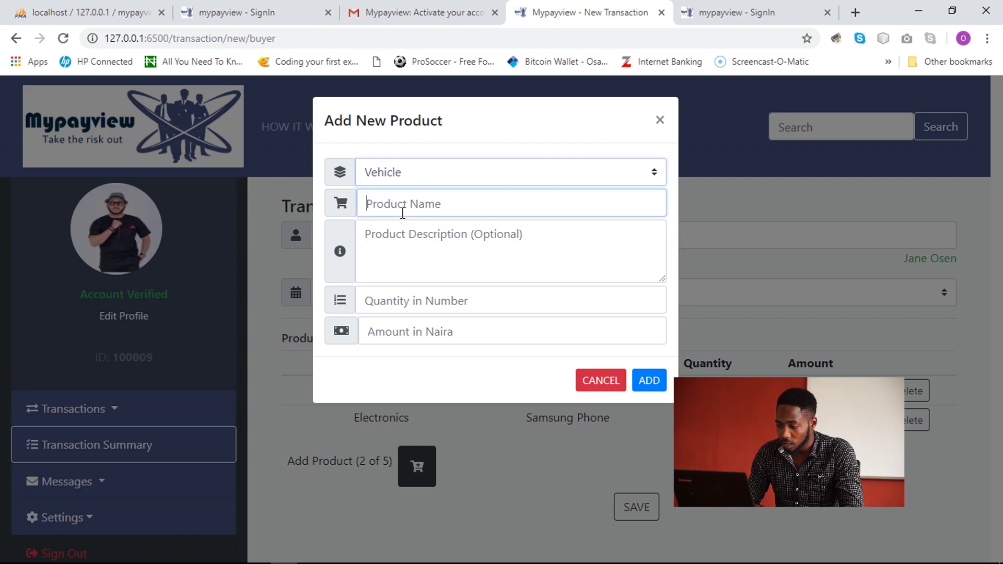
pyautogui.write('Carmy 2.2')
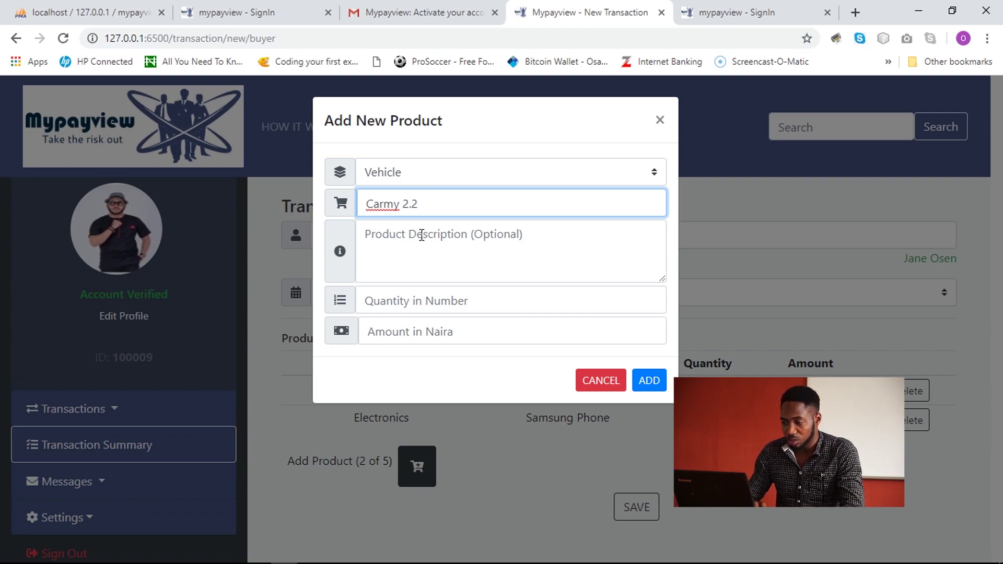
pyautogui.click(408, 248)
pyautogui.write('Wh')
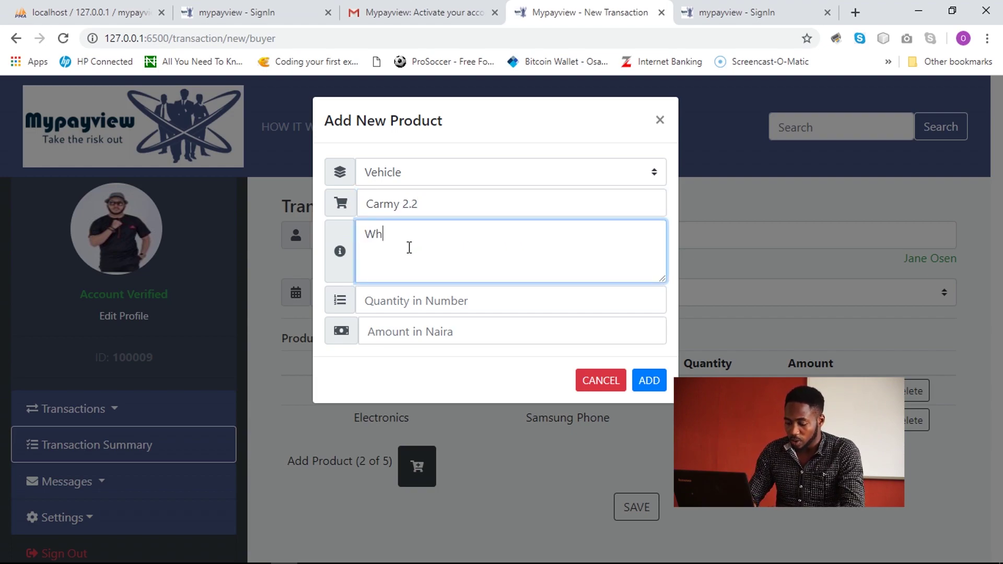
pyautogui.write('ite')
pyautogui.click(454, 301)
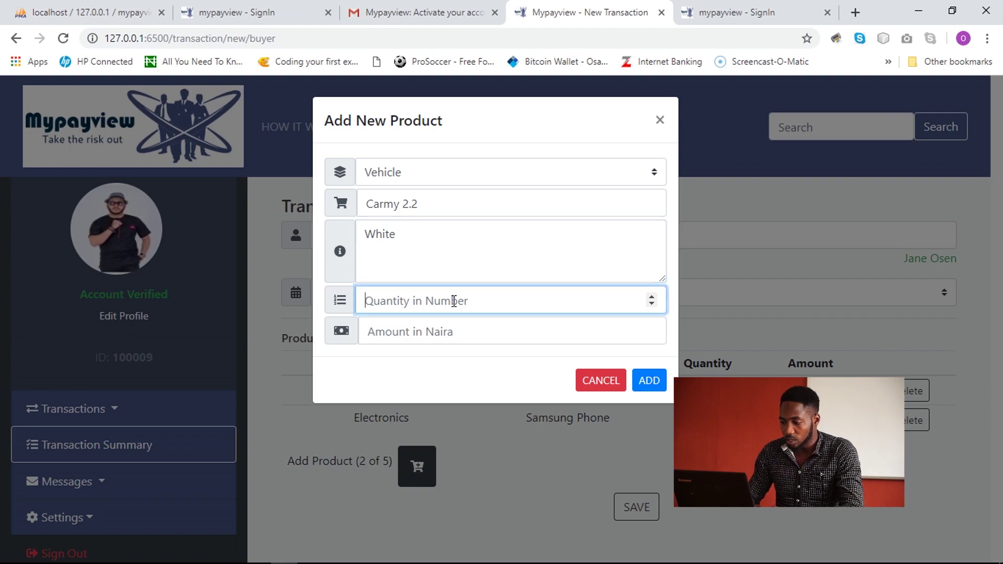
pyautogui.write('1')
pyautogui.click(442, 337)
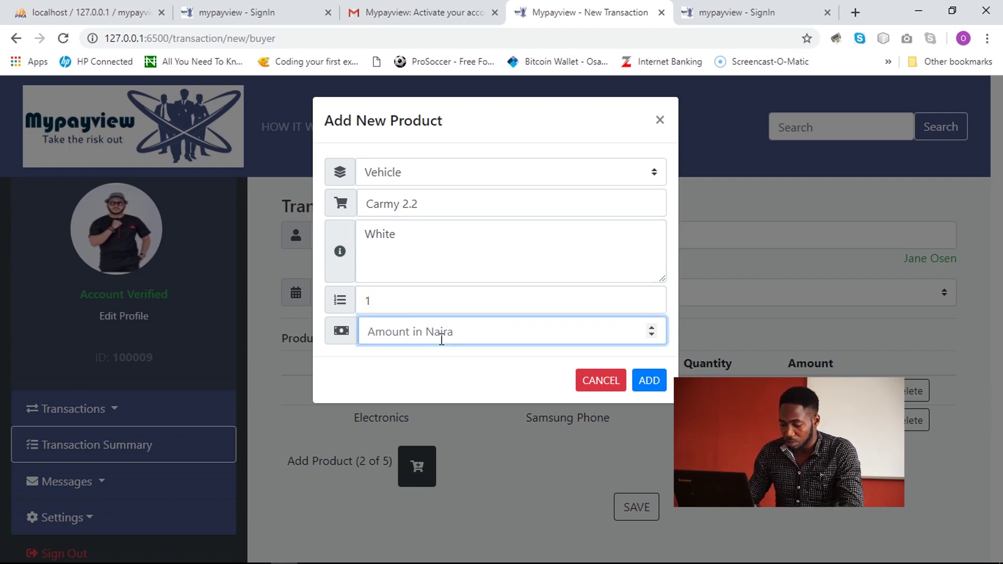
pyautogui.write('400000')
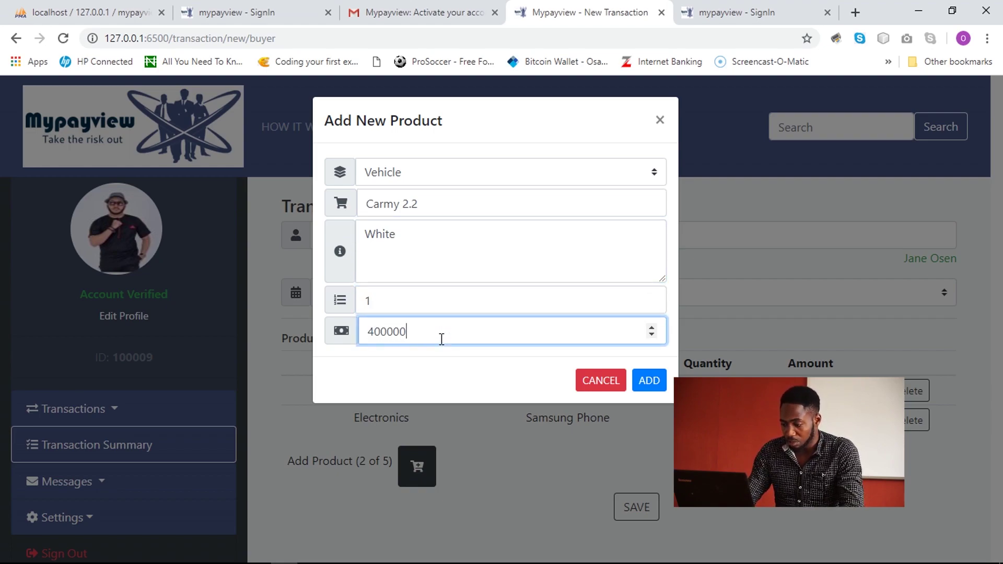
pyautogui.click(649, 381)
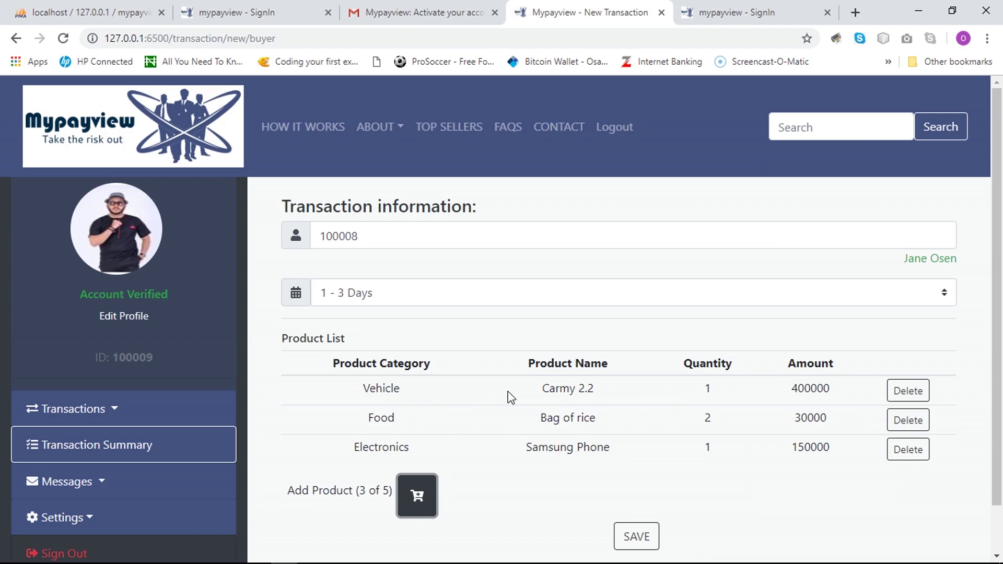
pyautogui.click(918, 396)
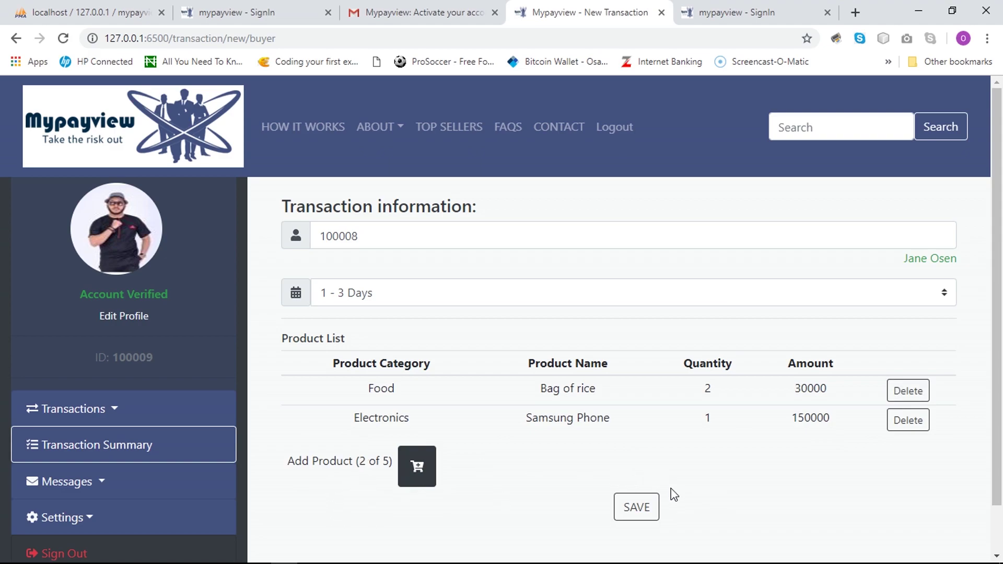
# - Save the products to create invoice 42 and scroll down to its 183600.0 Naira total
pyautogui.click(636, 508)
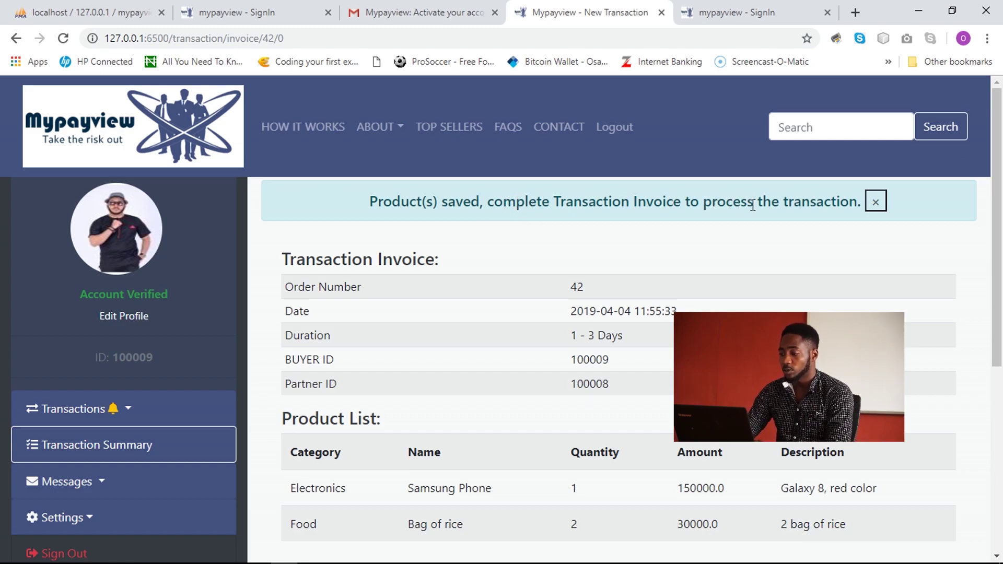
pyautogui.moveTo(1001, 215); pyautogui.dragTo(1001, 296)
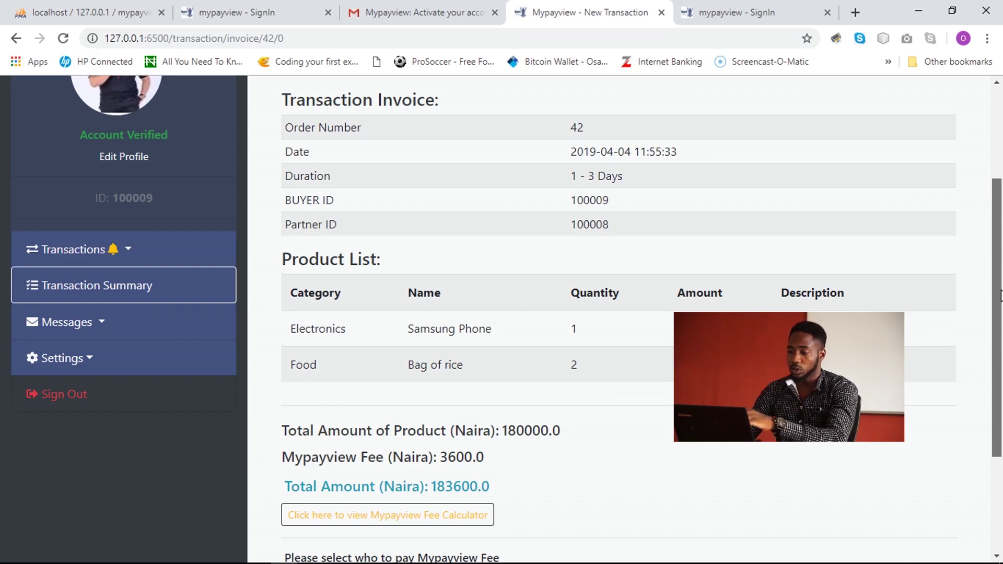
pyautogui.moveTo(1001, 296); pyautogui.dragTo(982, 402)
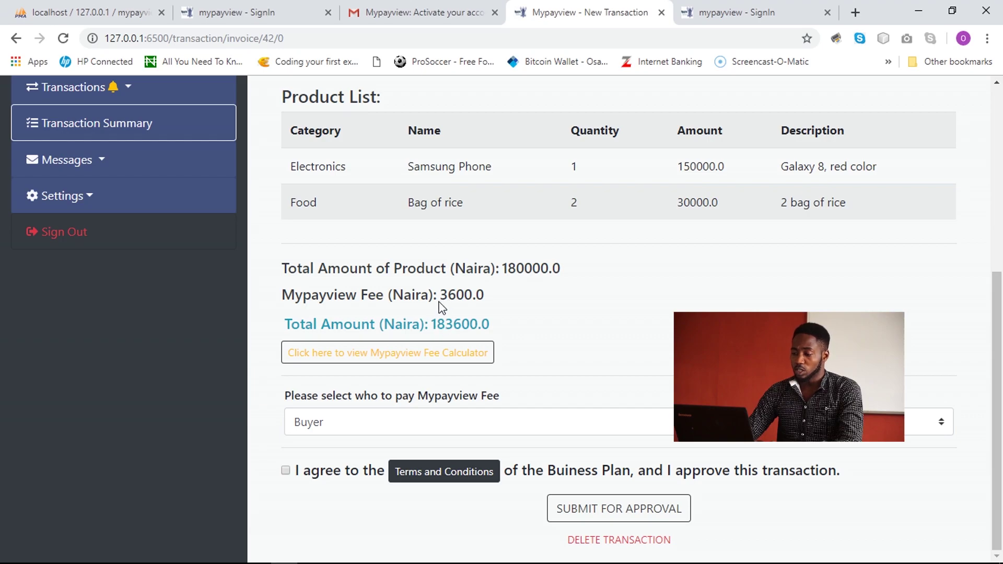
# - Check the Mypayview fee calculator, close it, and tick 'I agree to the Terms and Conditions'
pyautogui.click(384, 356)
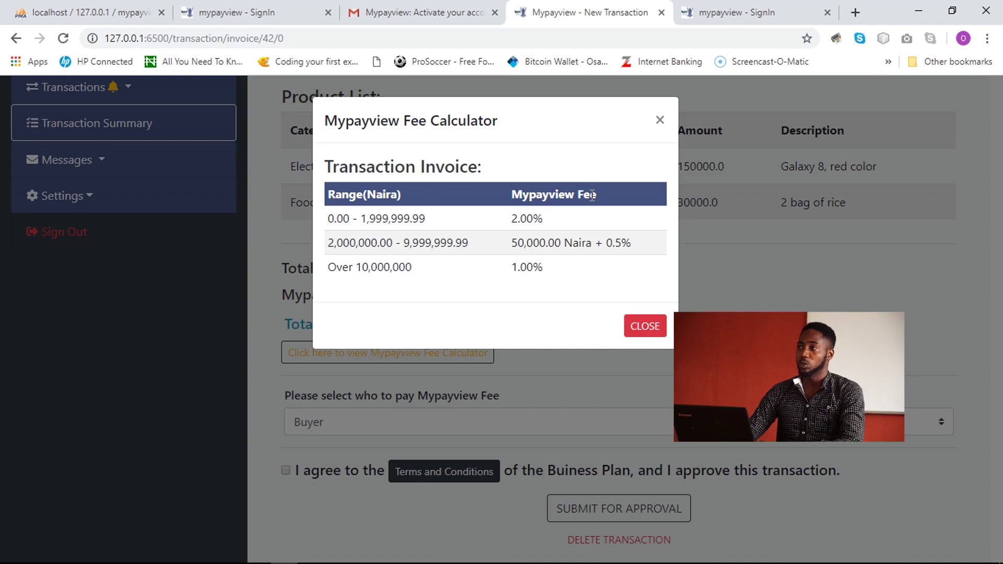
pyautogui.click(644, 326)
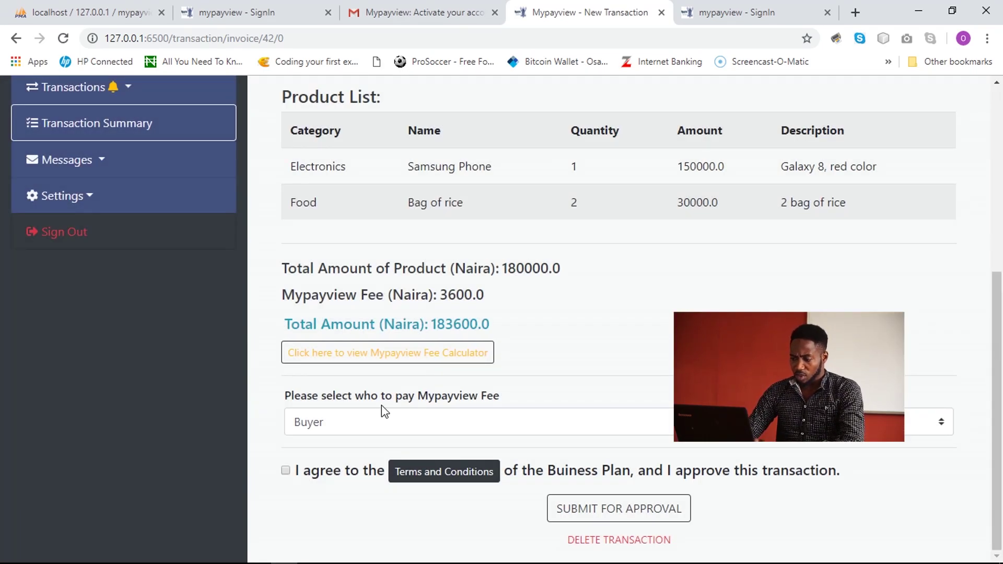
pyautogui.click(285, 471)
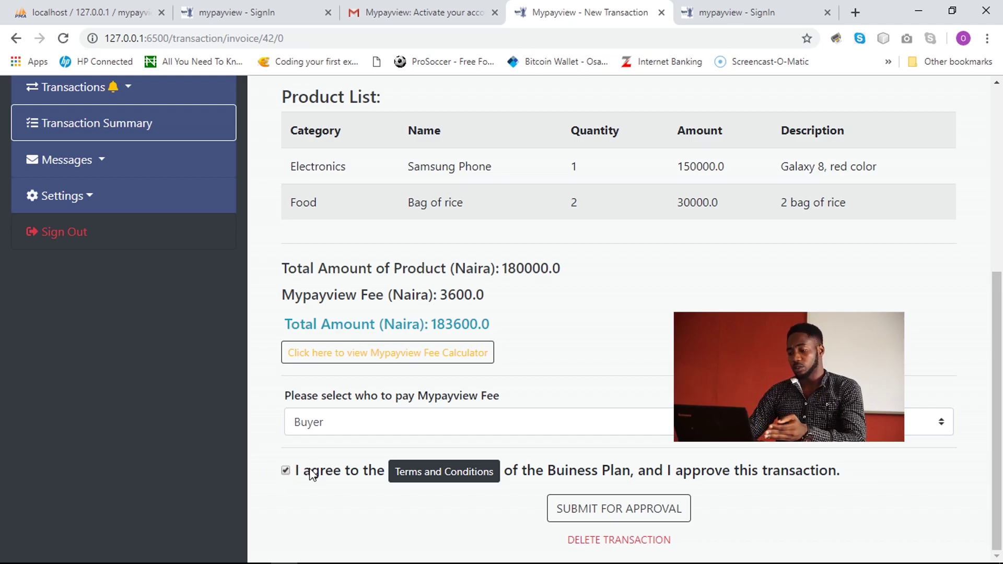
pyautogui.scroll(3, 1000, 238)
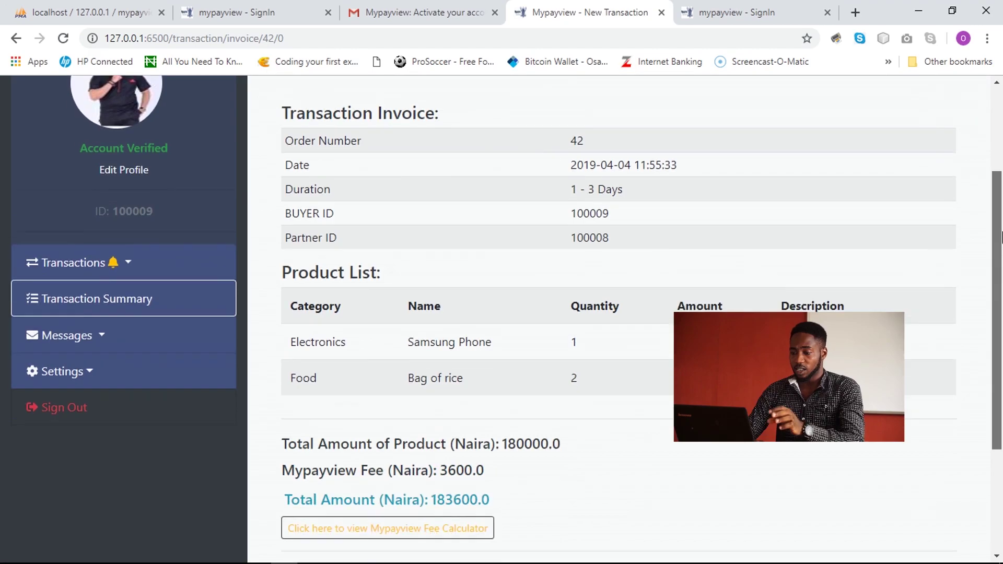
pyautogui.scroll(-3, 1000, 238)
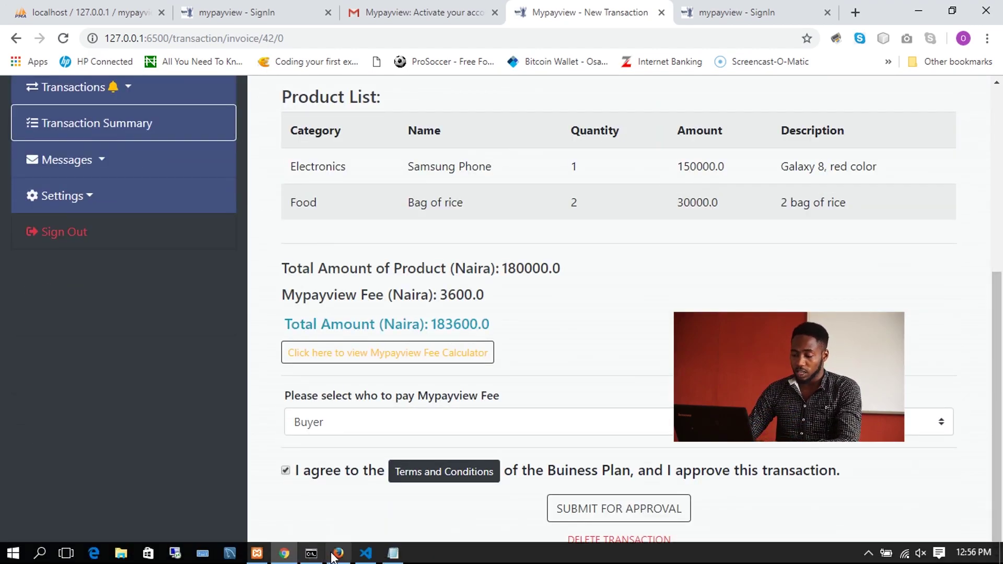
# - In the seller's window, reload the profile and open invoice 42 from Opened Transaction(s)
pyautogui.click(337, 554)
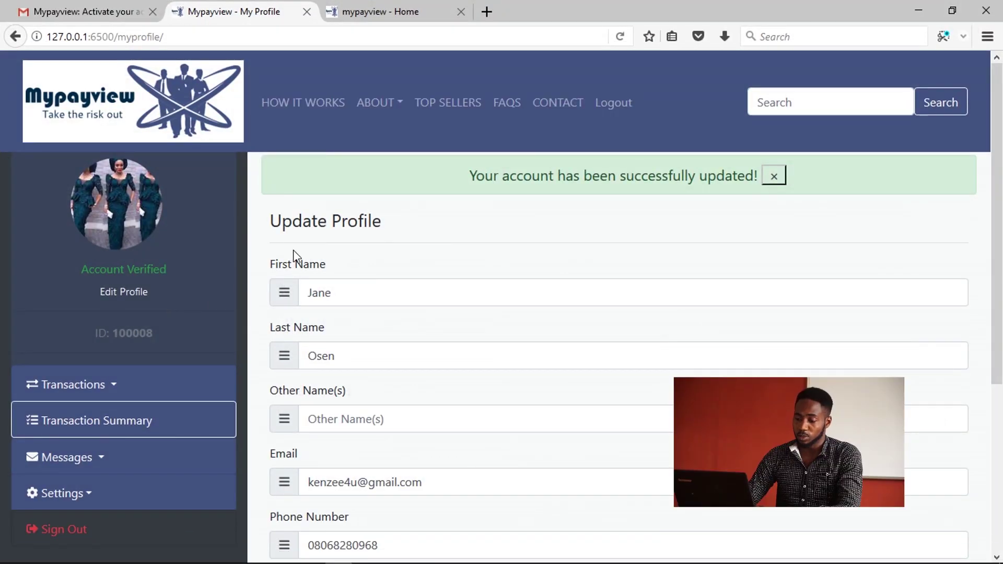
pyautogui.click(114, 396)
pyautogui.click(506, 37)
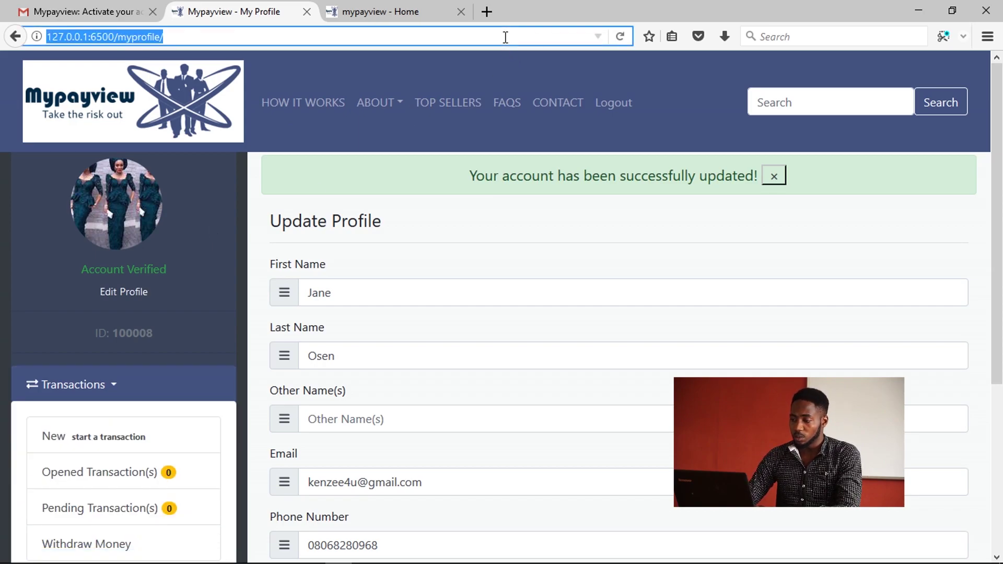
pyautogui.press('Return')
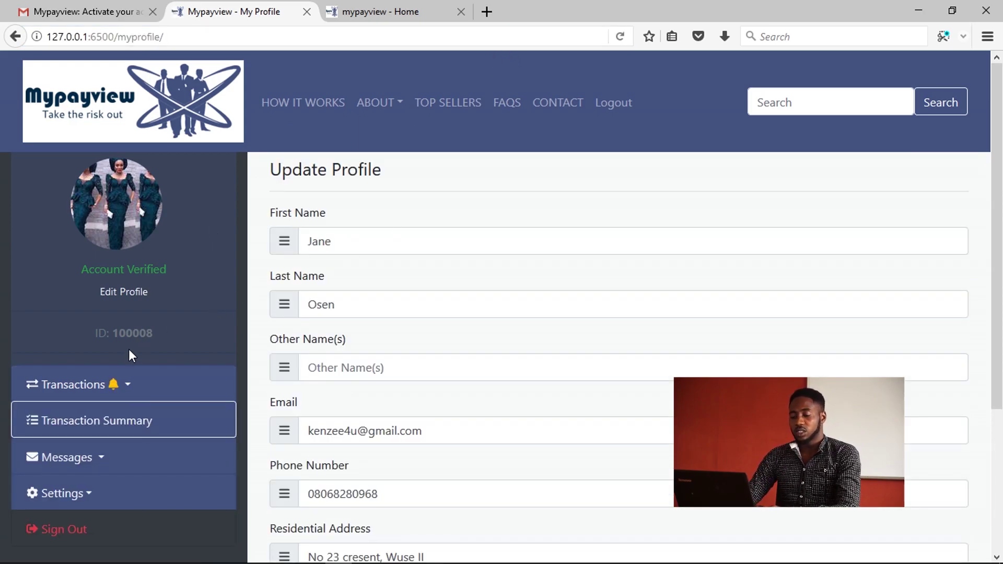
pyautogui.click(119, 392)
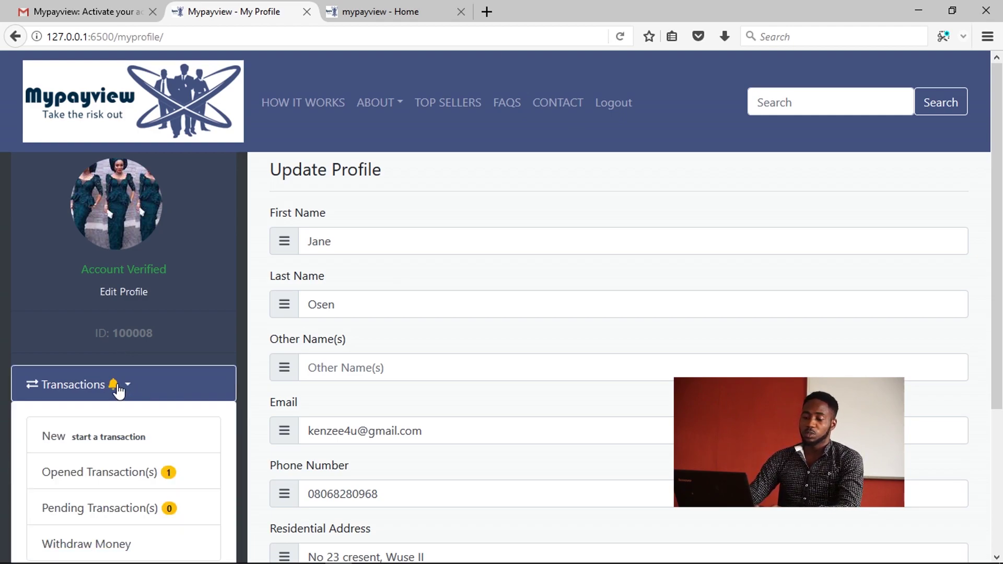
pyautogui.click(165, 478)
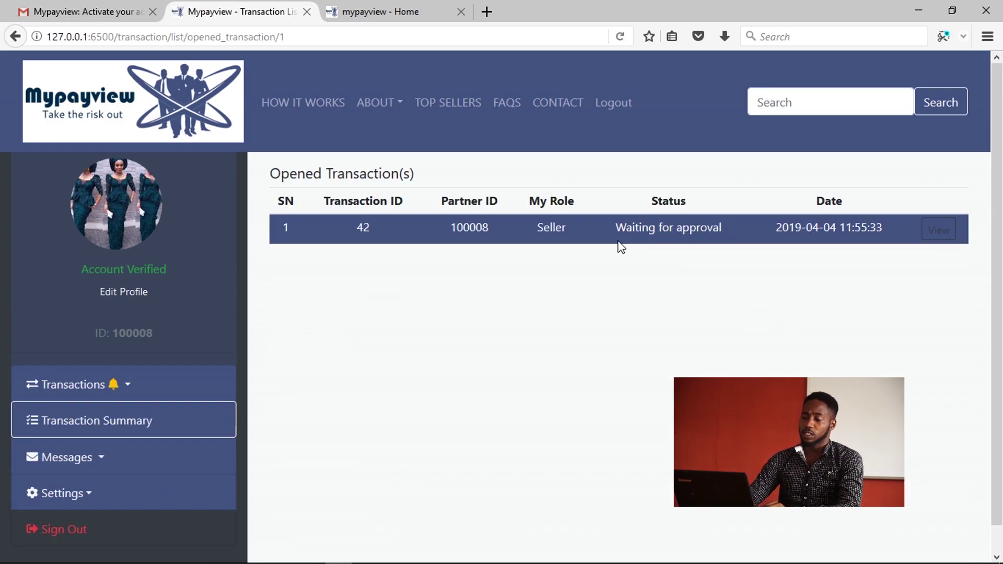
pyautogui.click(941, 231)
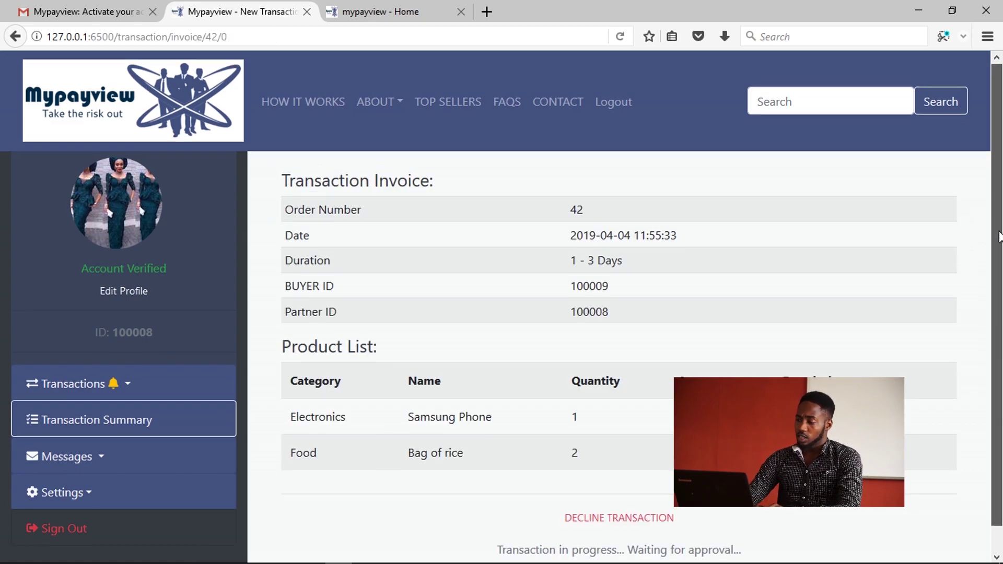
pyautogui.moveTo(999, 233); pyautogui.dragTo(999, 259)
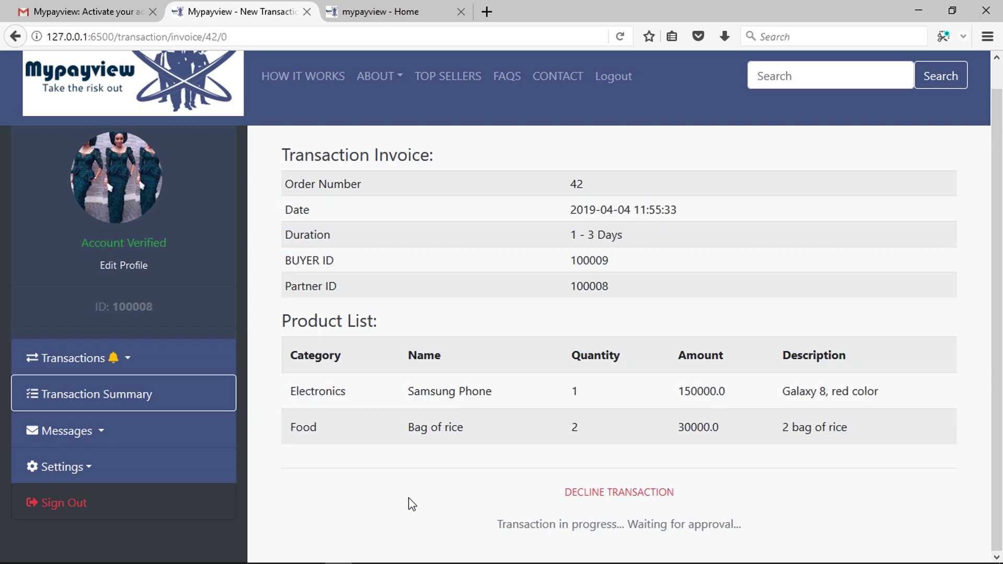
# - Submit transaction 42 for the seller's approval from the buyer's window
pyautogui.moveTo(320, 559)
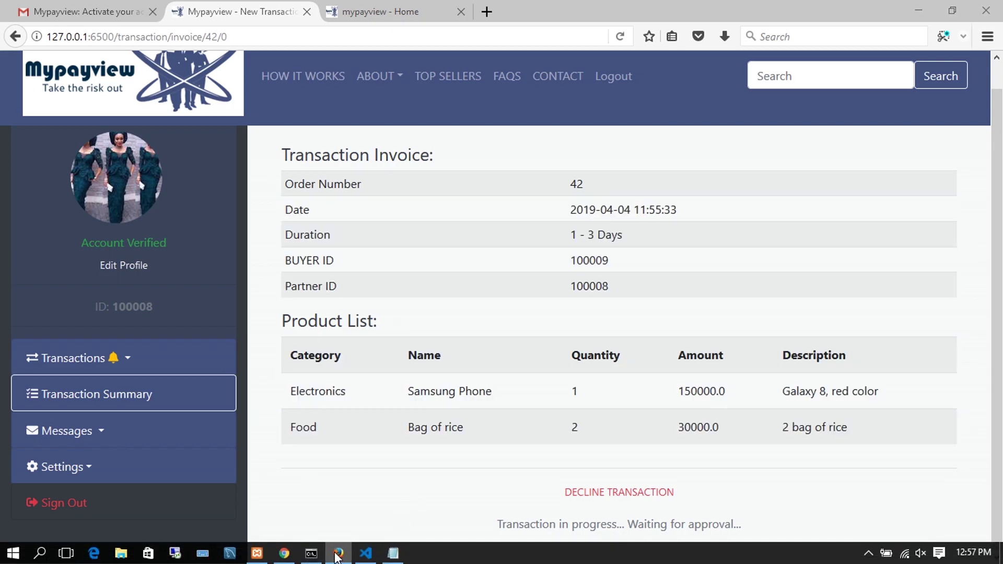
pyautogui.click(338, 553)
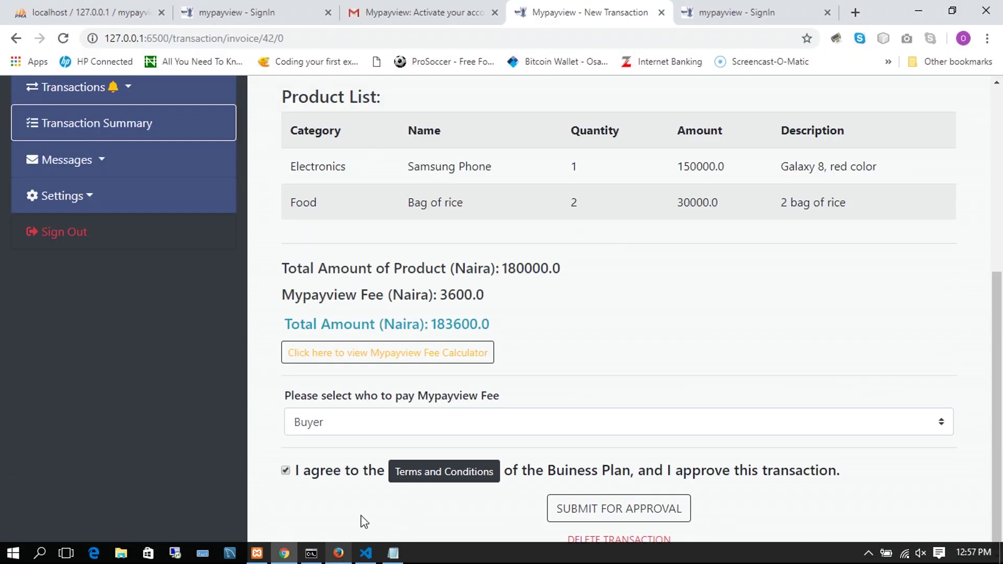
pyautogui.click(610, 503)
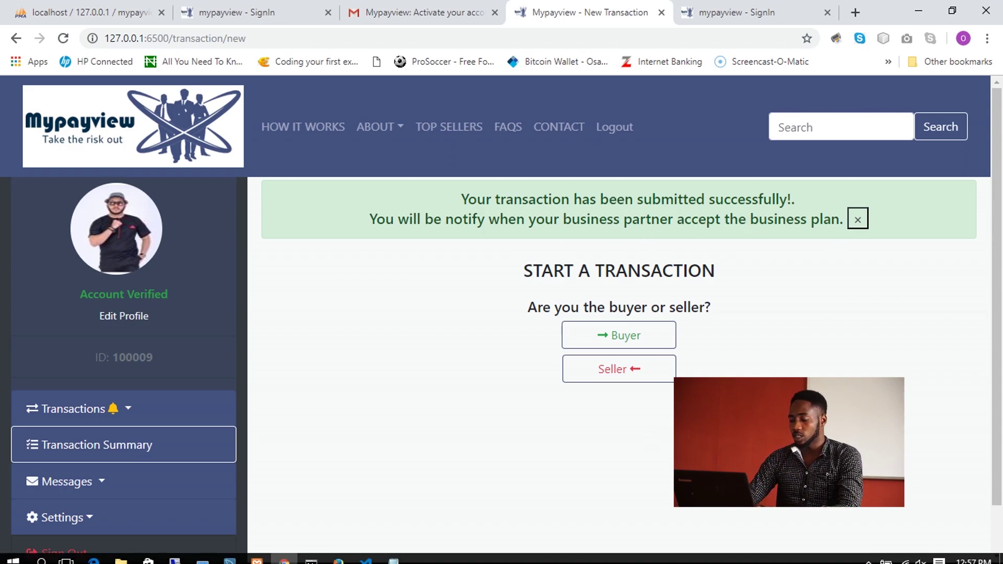
# - Refresh the seller's page and reopen invoice 42 from the opened transactions list
pyautogui.click(341, 553)
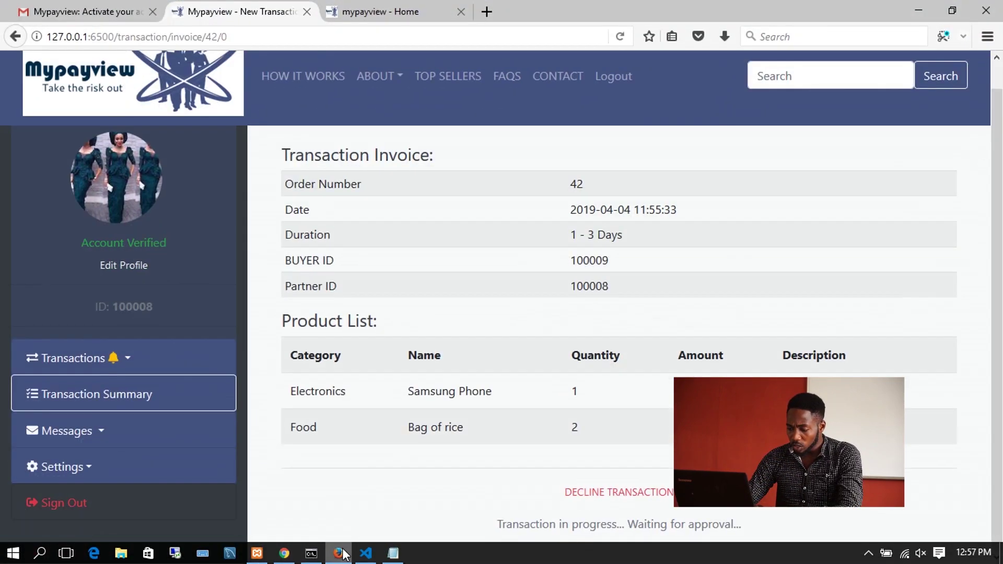
pyautogui.click(326, 41)
pyautogui.press('Return')
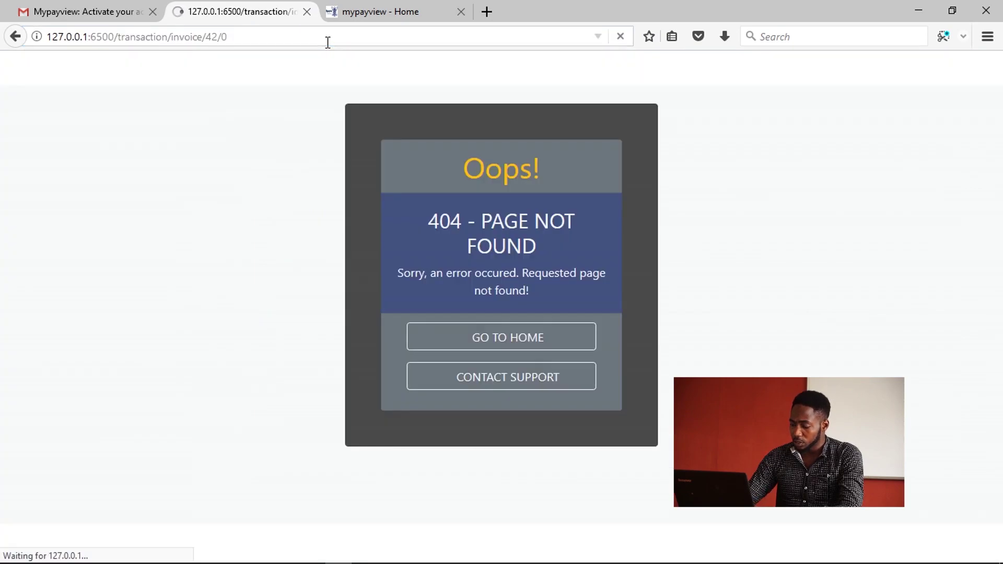
pyautogui.click(328, 41)
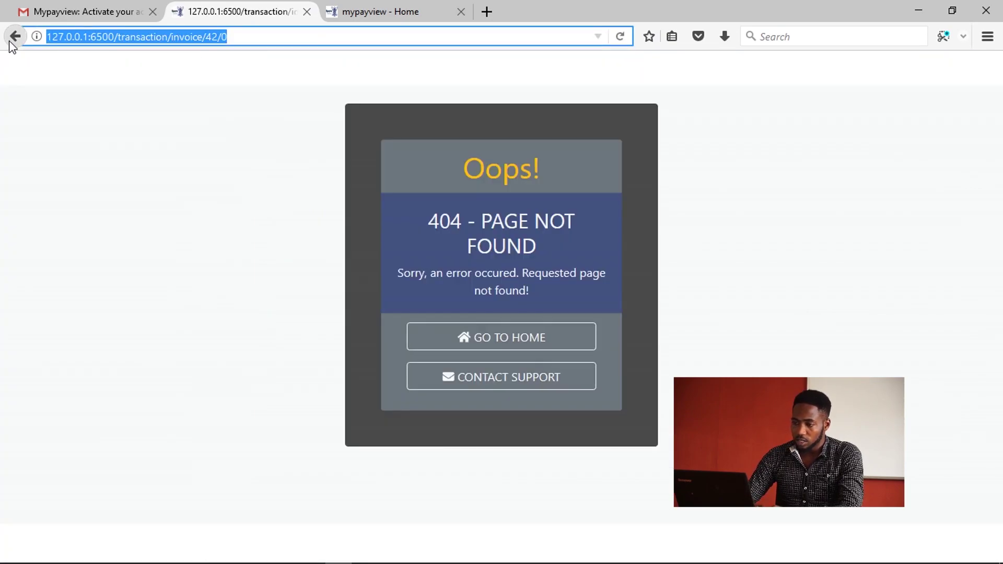
pyautogui.click(15, 36)
pyautogui.click(105, 359)
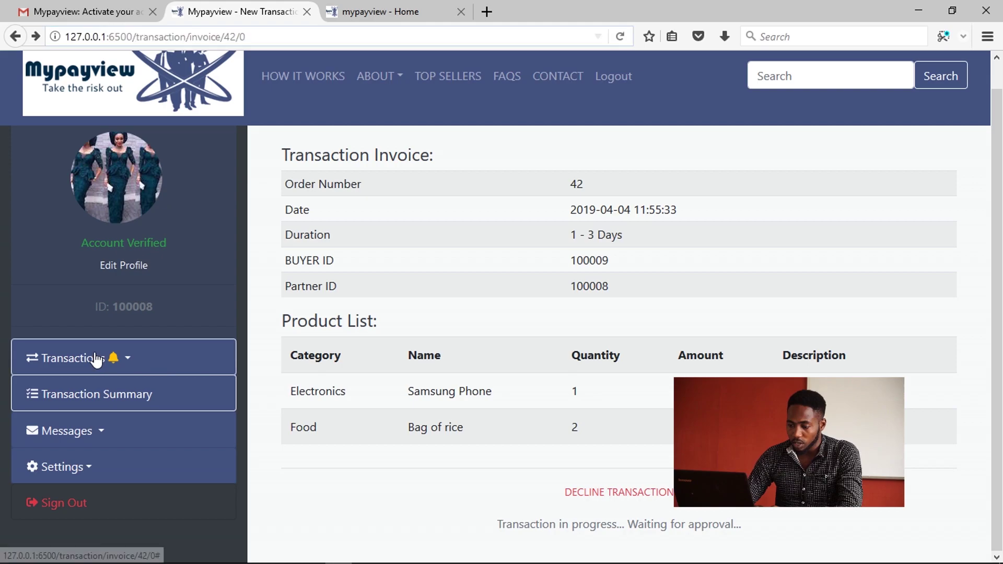
pyautogui.click(106, 453)
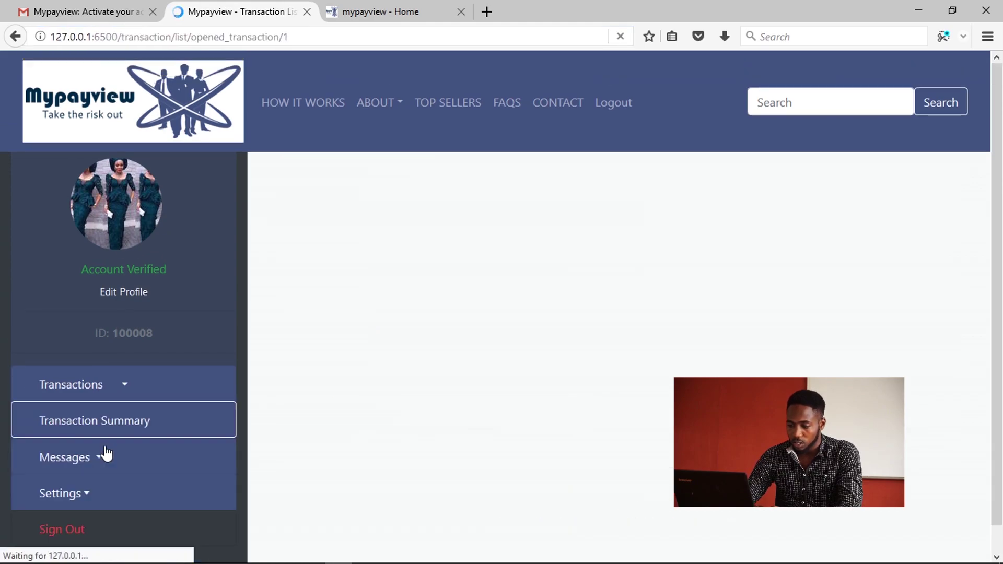
pyautogui.click(935, 234)
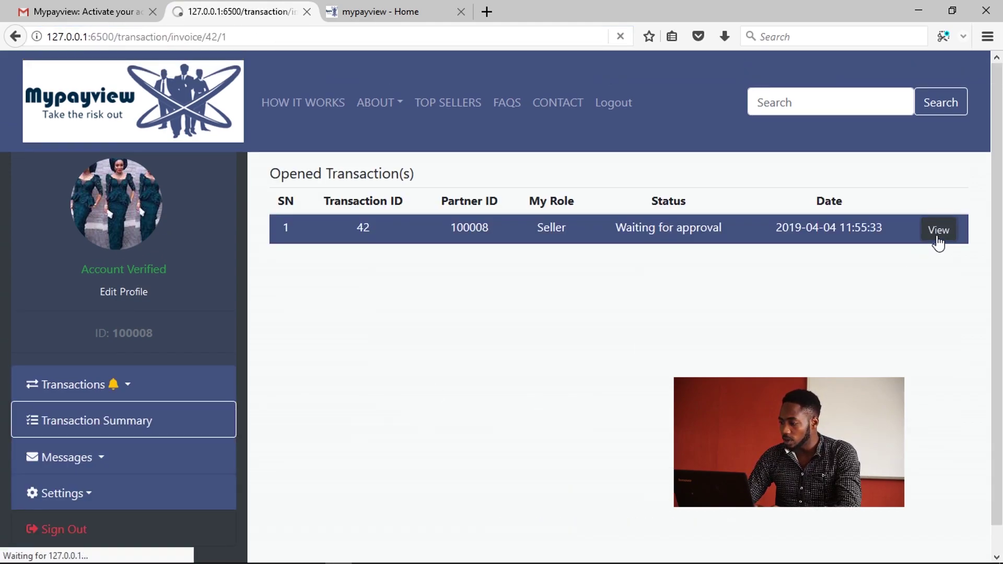
pyautogui.moveTo(999, 300); pyautogui.dragTo(999, 437)
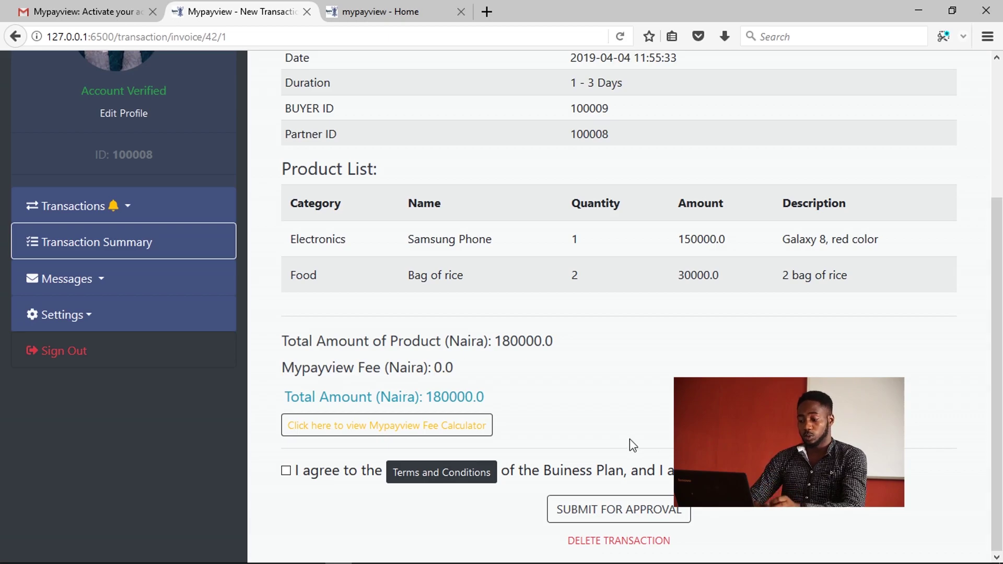
# - Tick the business plan terms and submit the seller's approval of invoice 42
pyautogui.click(286, 471)
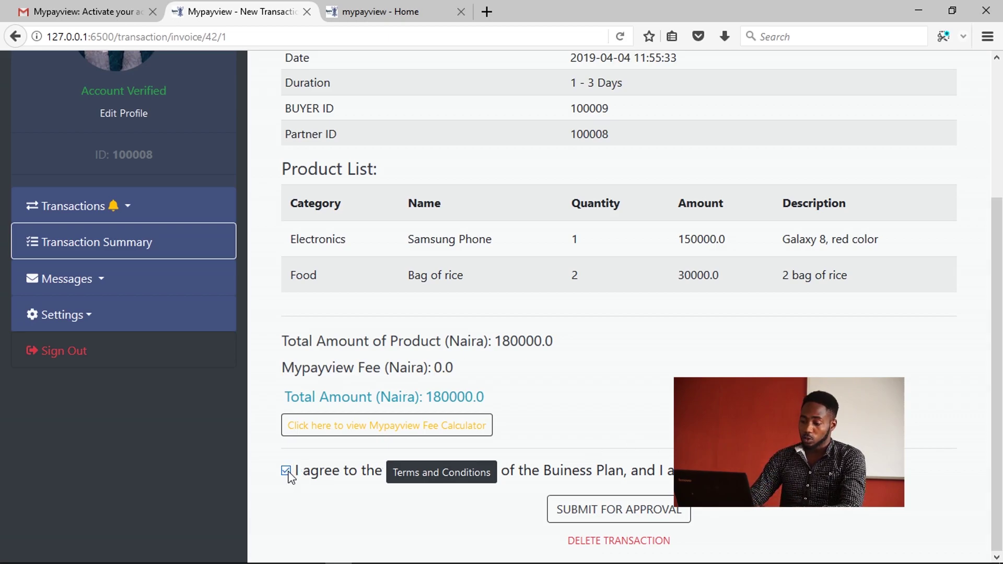
pyautogui.click(625, 515)
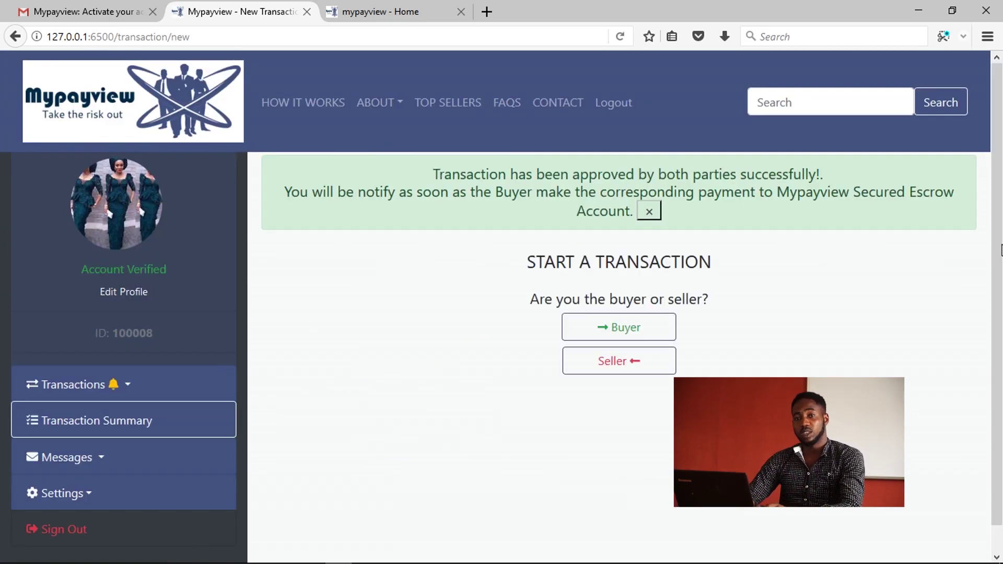
pyautogui.moveTo(245, 559)
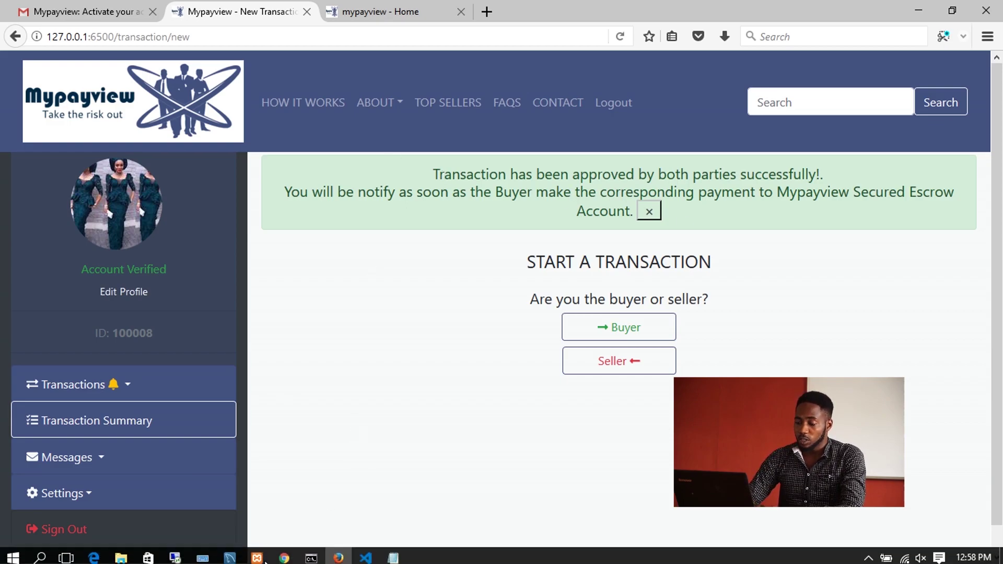
# - Read the NGN 183600.0 payment-request email in the buyer's Gmail, then return to Mypayview
pyautogui.click(332, 557)
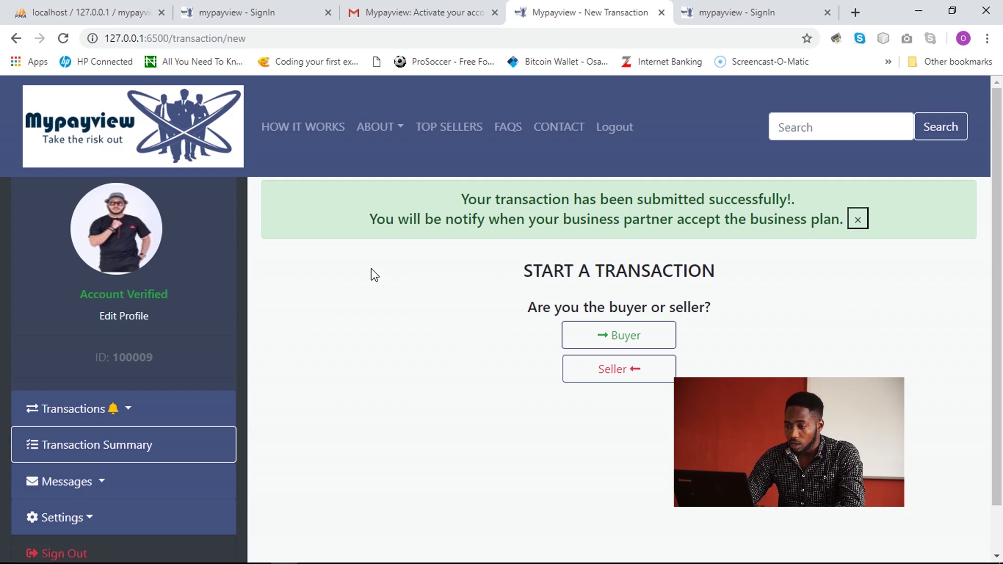
pyautogui.click(394, 11)
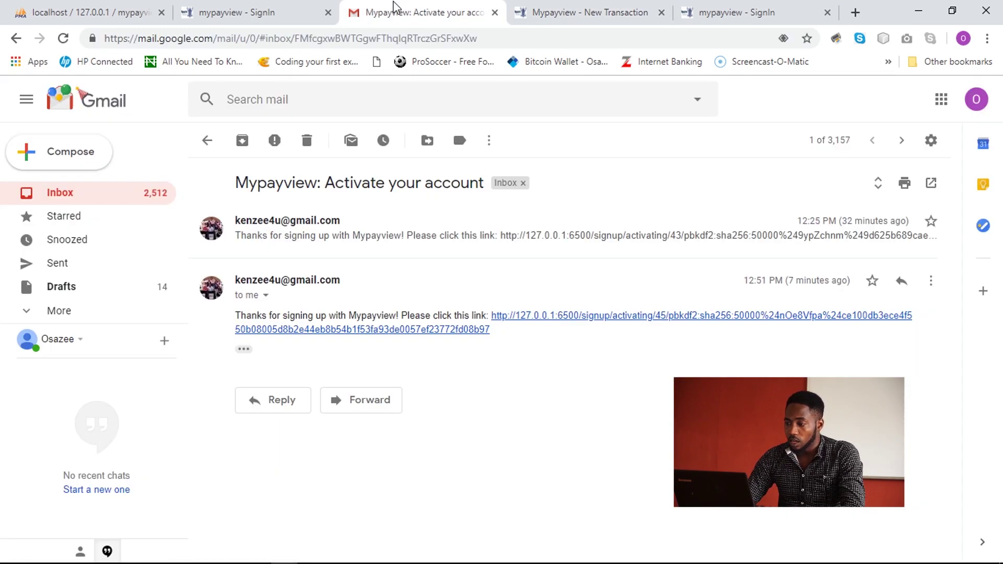
pyautogui.click(61, 192)
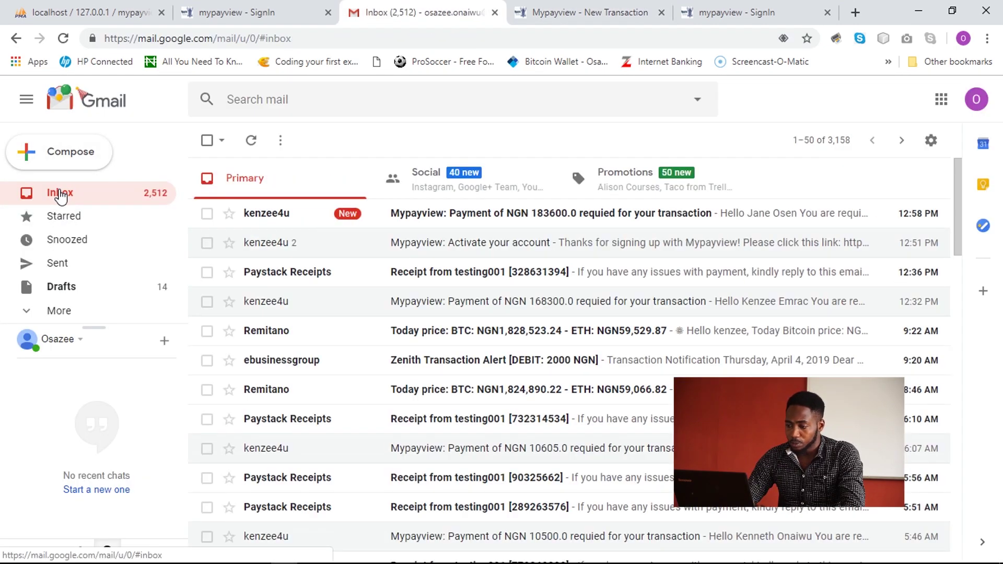
pyautogui.click(490, 219)
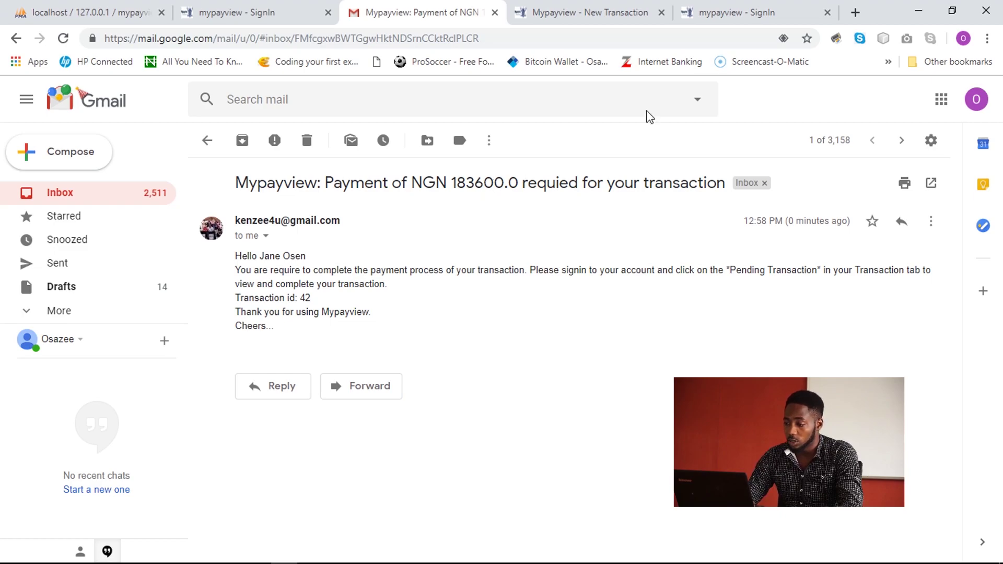
pyautogui.click(575, 11)
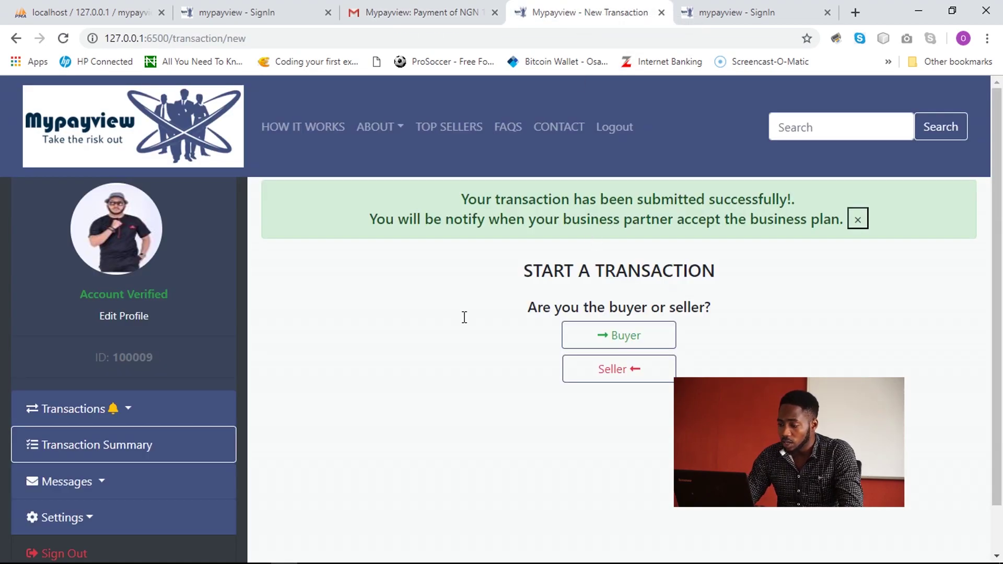
# - Reload and open transaction 42's invoice from Pending Transaction(s), showing the 183600.0 naira total
pyautogui.click(104, 409)
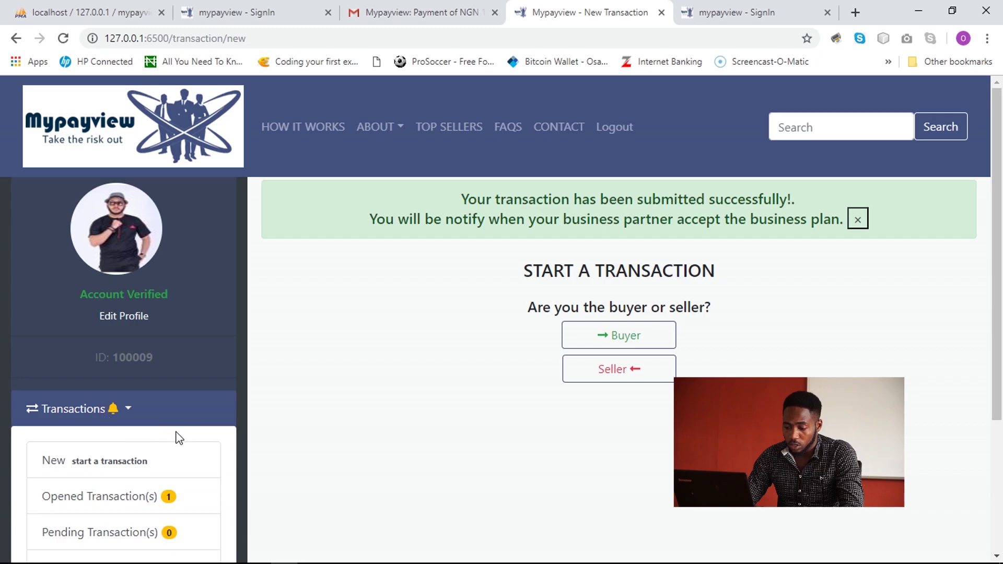
pyautogui.click(376, 36)
pyautogui.press('Return')
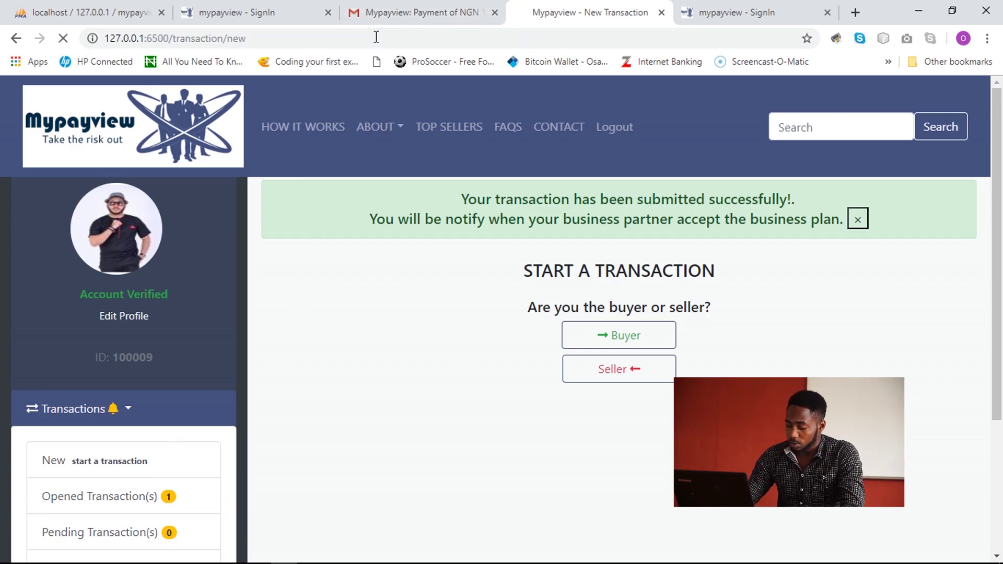
pyautogui.click(130, 407)
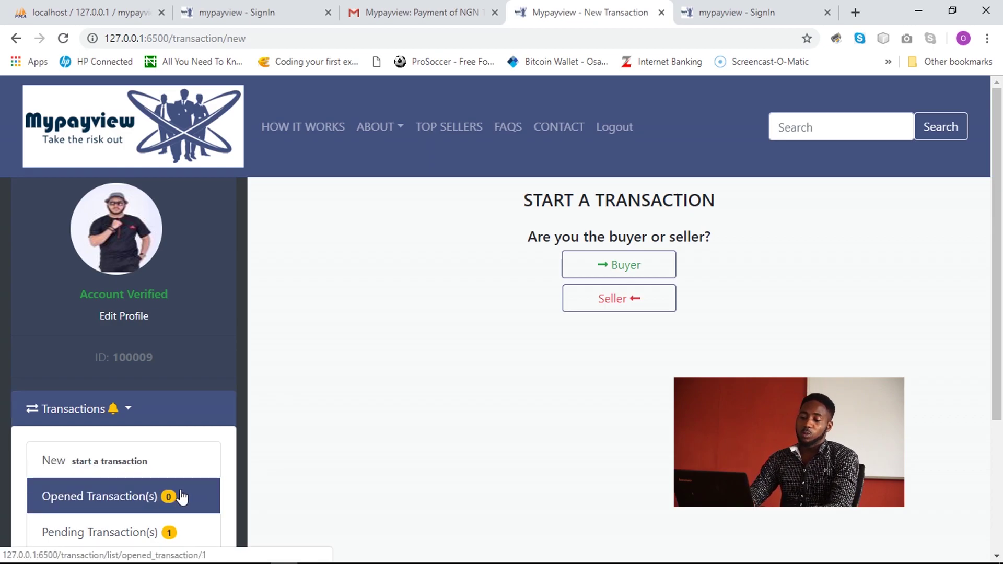
pyautogui.click(108, 538)
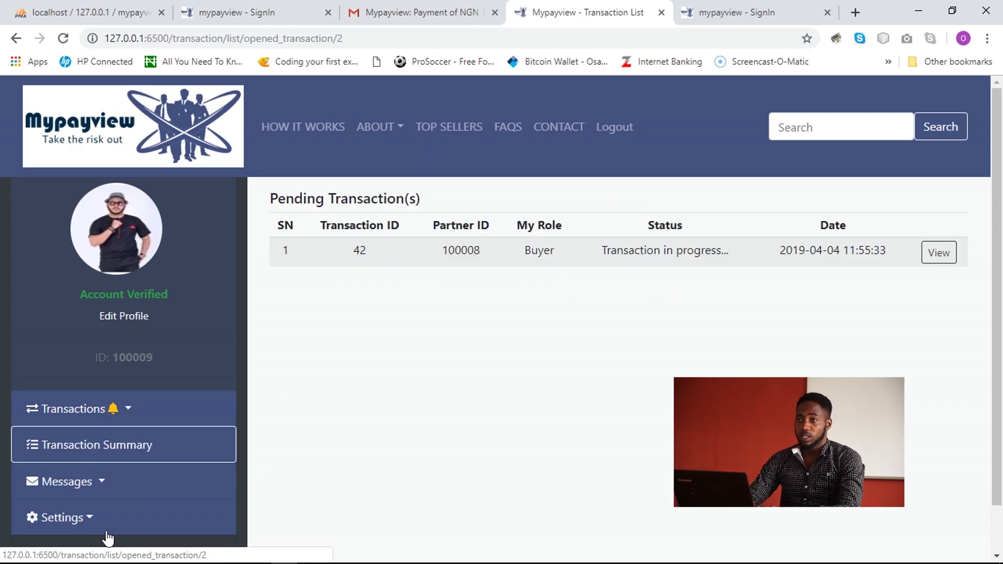
pyautogui.click(939, 254)
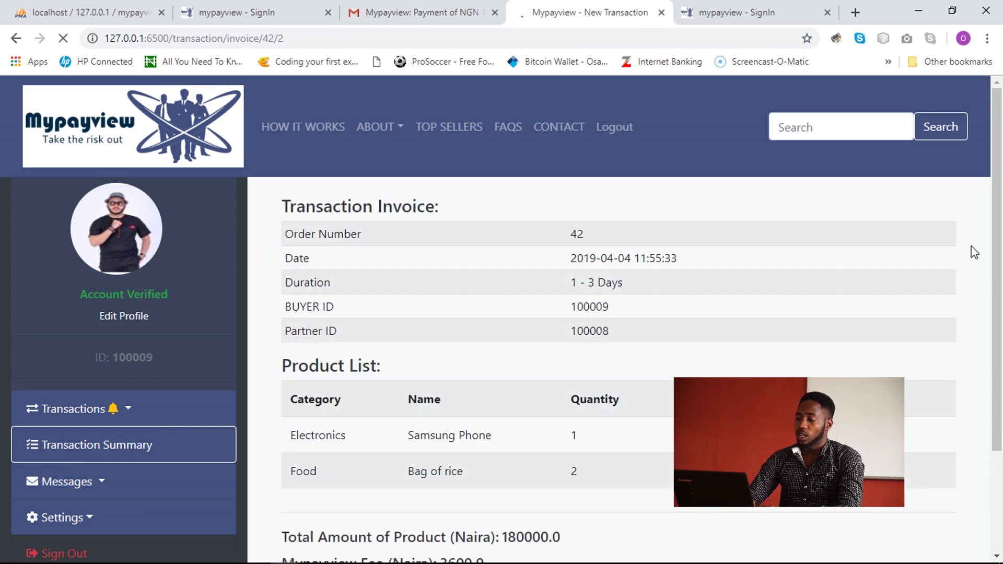
pyautogui.scroll(-3, 996, 244)
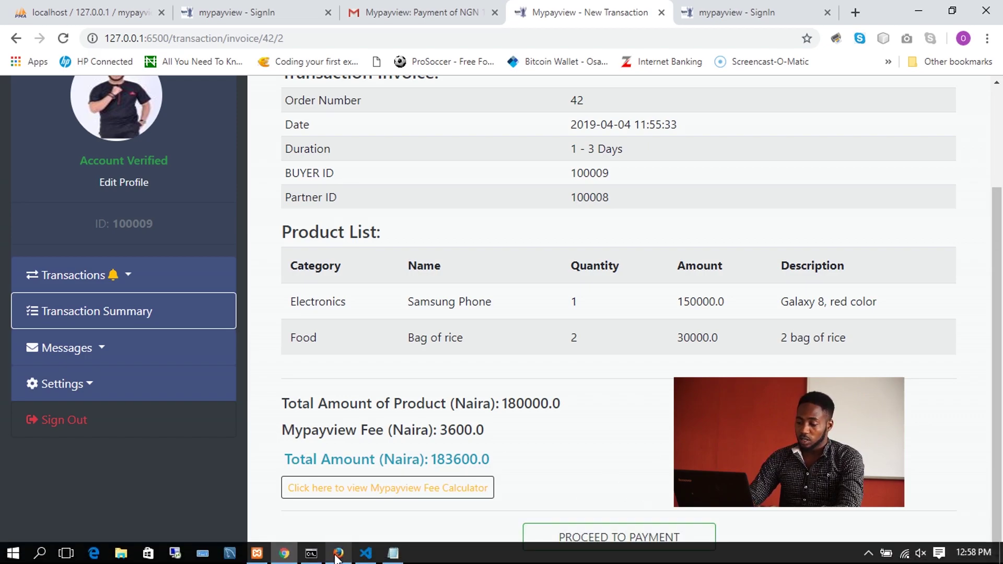
pyautogui.click(337, 554)
# - Reload the seller's page and view pending transaction 42, marked 'Transaction in progress'
pyautogui.click(353, 37)
pyautogui.press('Return')
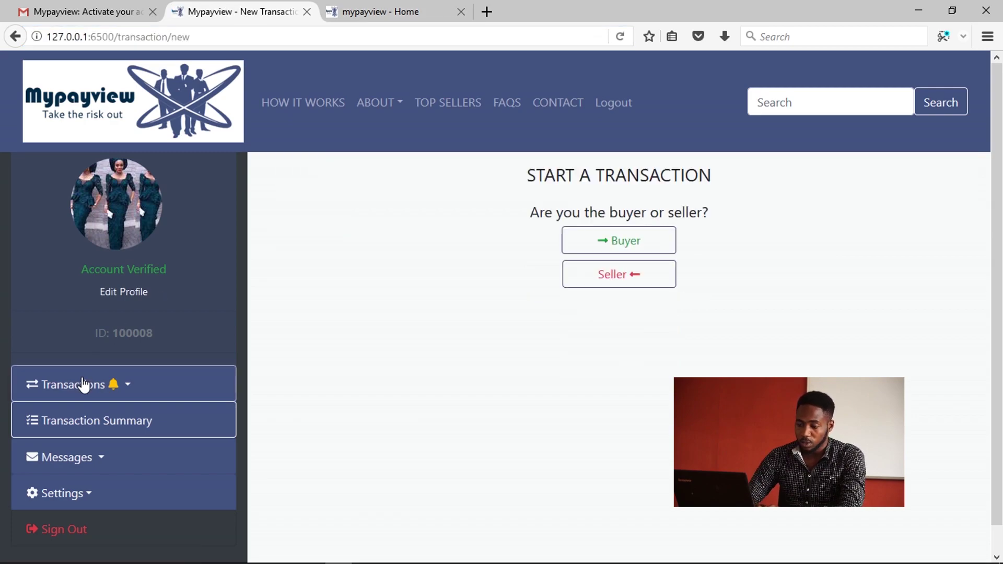
pyautogui.click(83, 385)
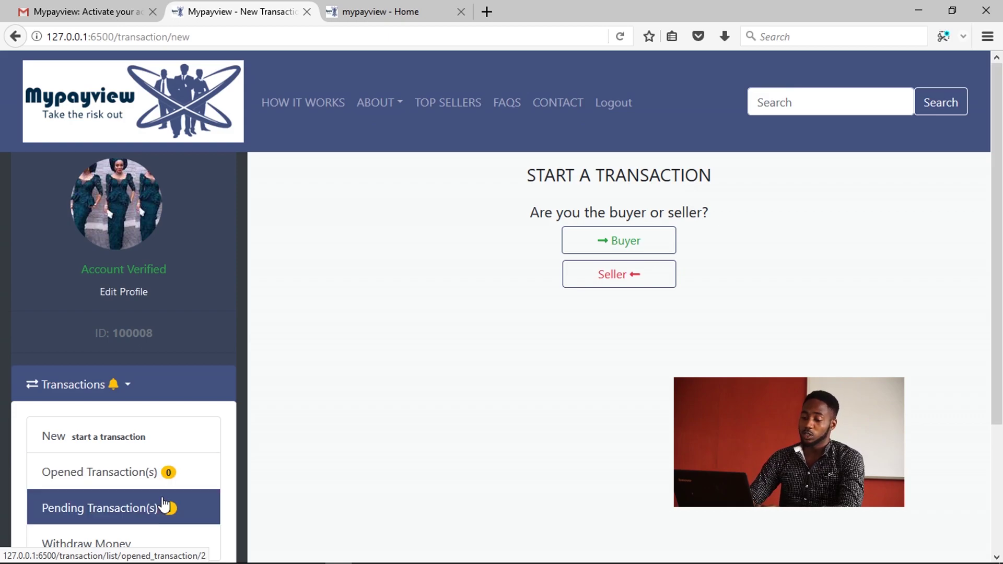
pyautogui.click(161, 508)
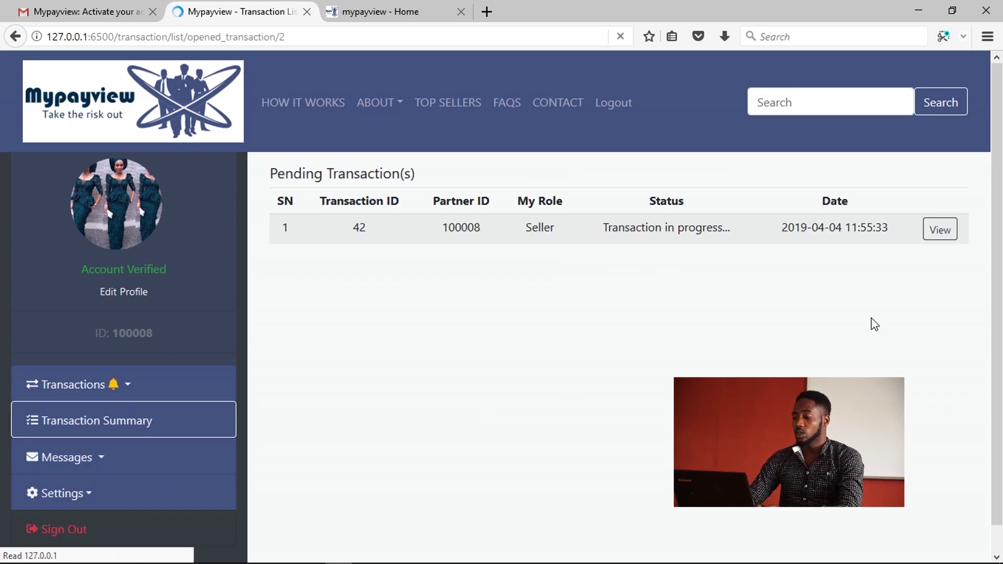
pyautogui.click(940, 229)
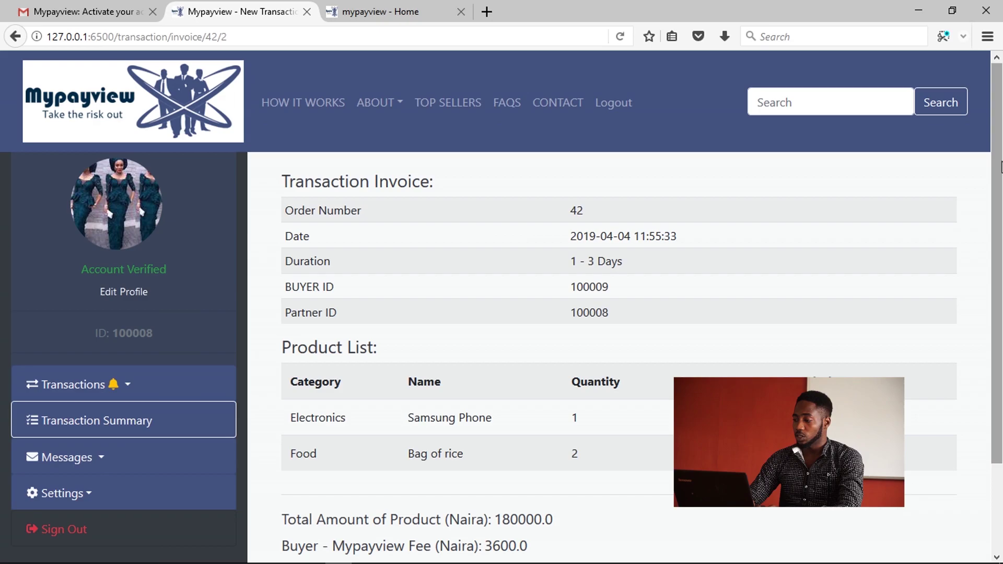
pyautogui.scroll(-2, 998, 240)
pyautogui.scroll(-2, 998, 240)
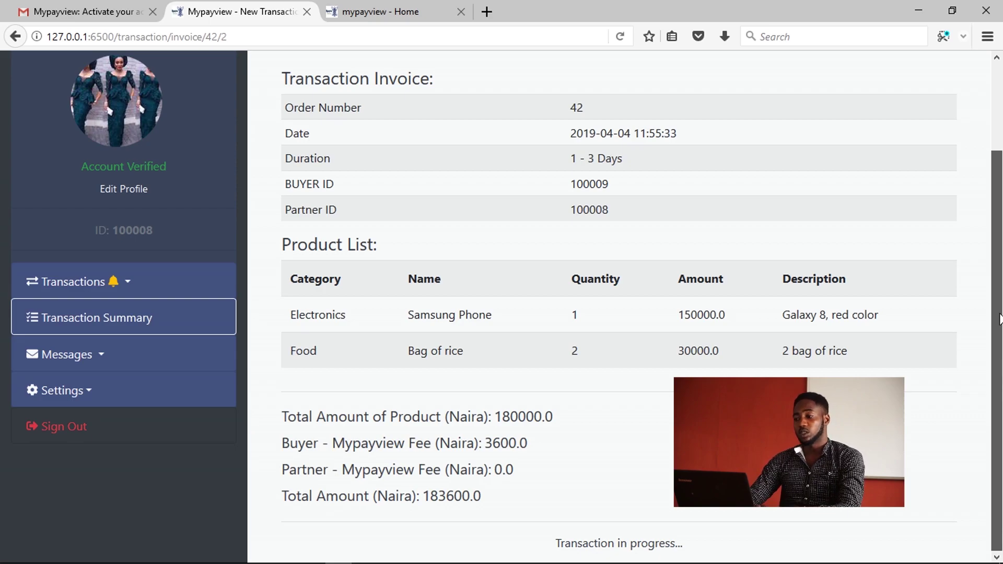
pyautogui.scroll(2, 999, 319)
pyautogui.moveTo(371, 541)
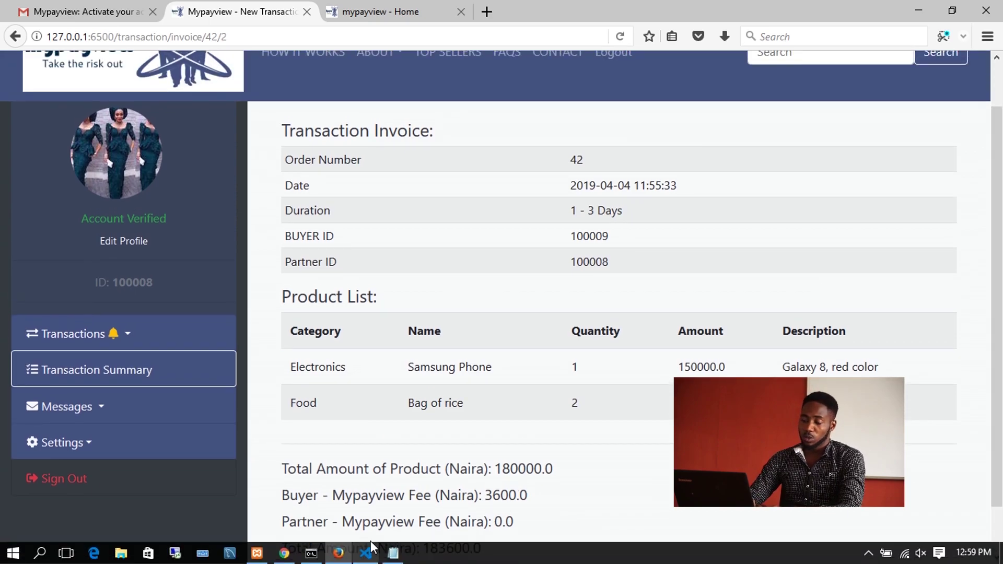
pyautogui.click(339, 554)
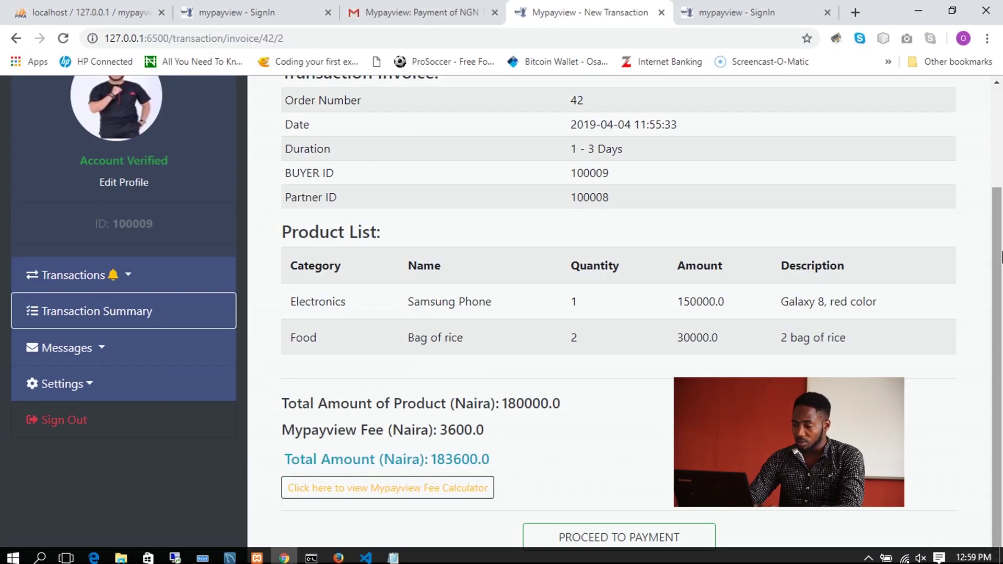
# - Pay NGN 183,600 for transaction 42 with Paystack's Success test card and dismiss the alert
pyautogui.click(606, 538)
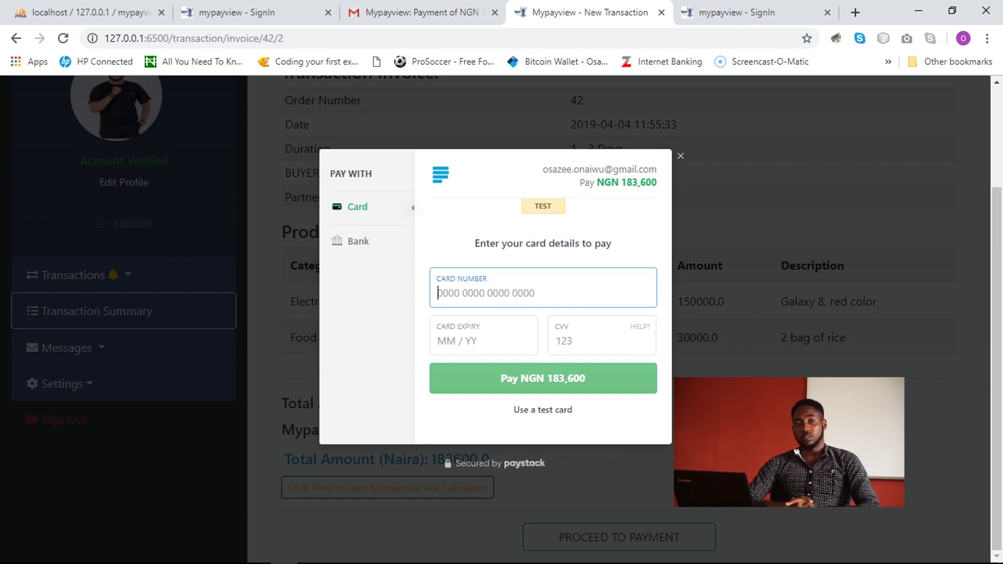
pyautogui.click(550, 413)
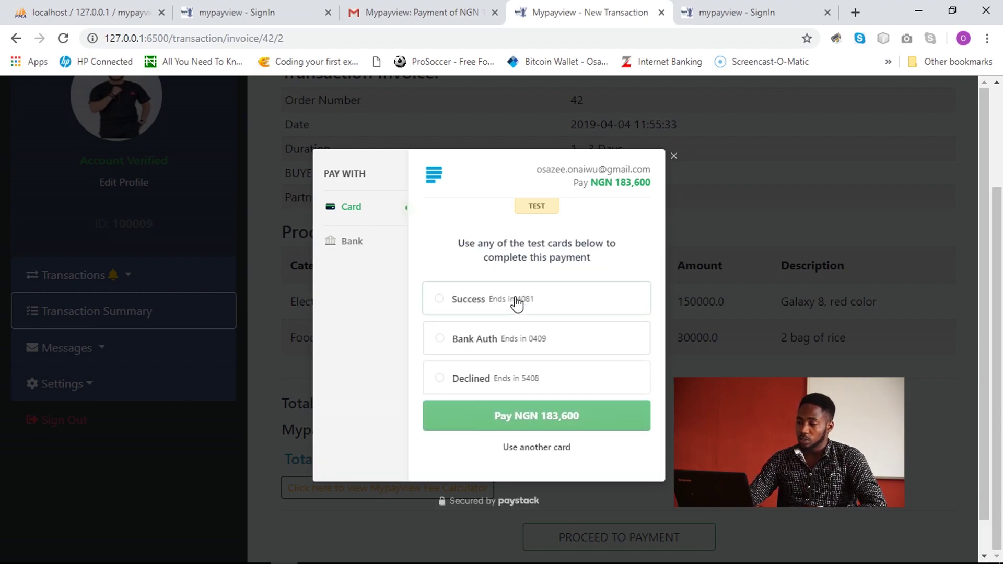
pyautogui.click(485, 302)
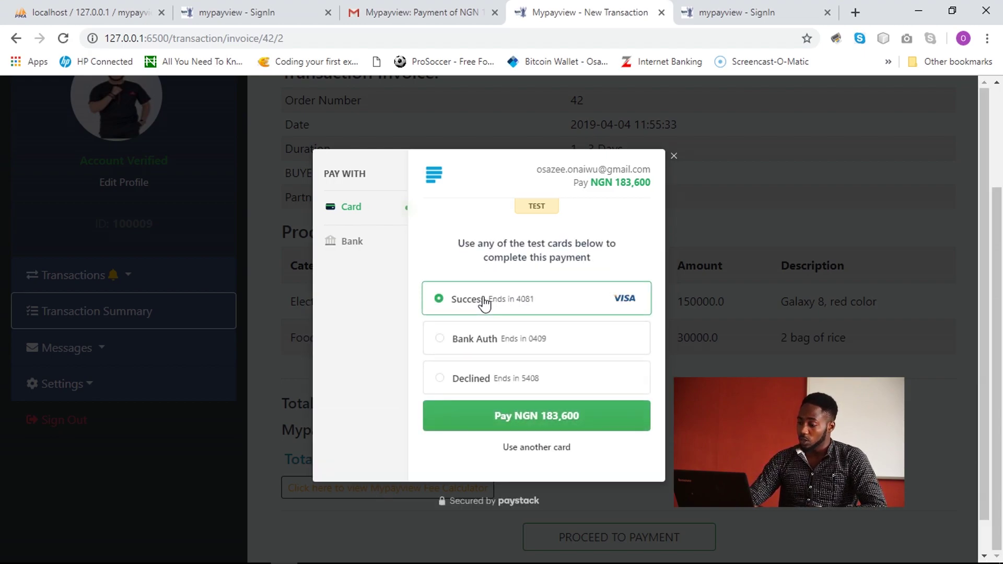
pyautogui.click(567, 426)
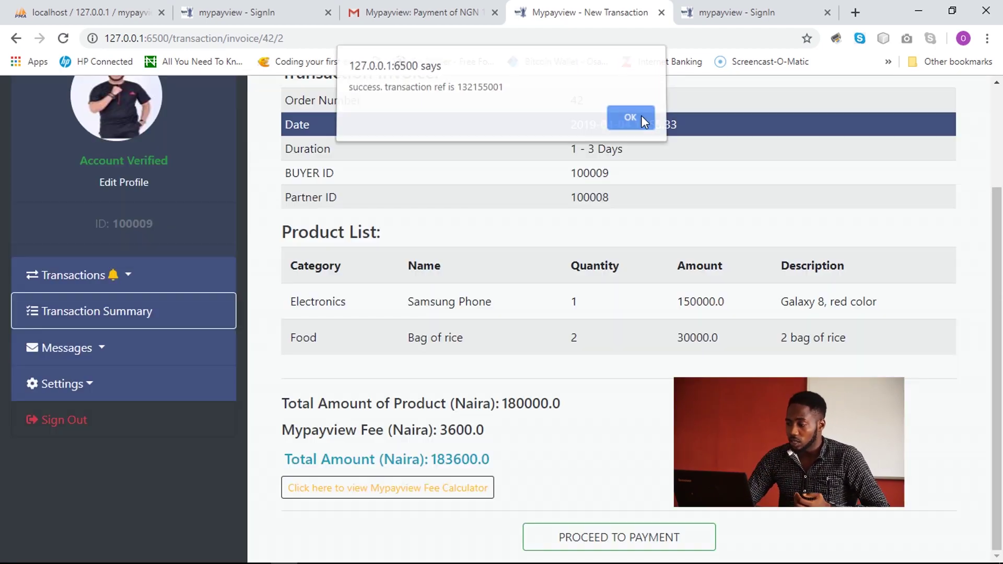
pyautogui.click(641, 116)
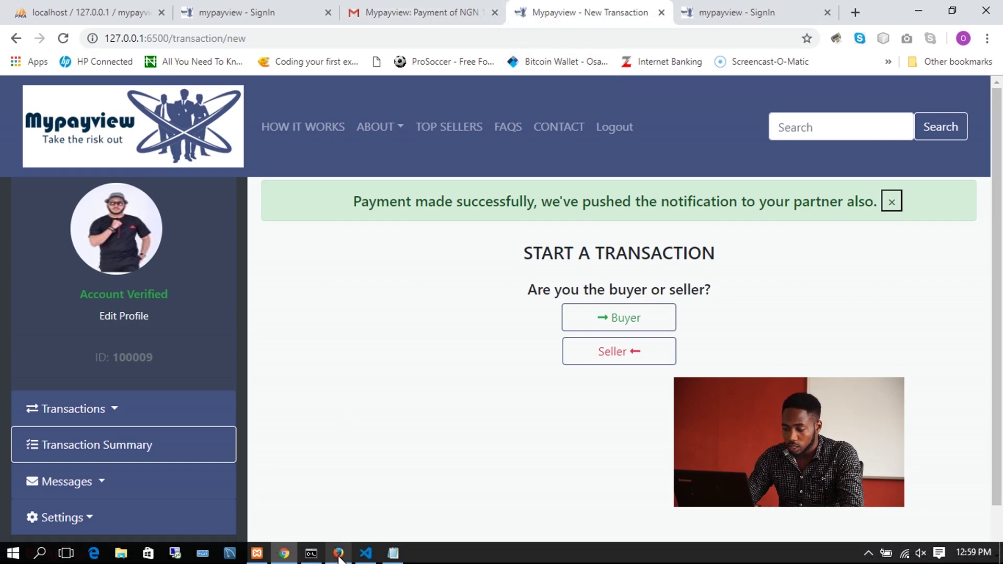
pyautogui.click(339, 555)
# - Open the 'Payment recieved for your transcation' email in the seller's Gmail inbox
pyautogui.click(86, 12)
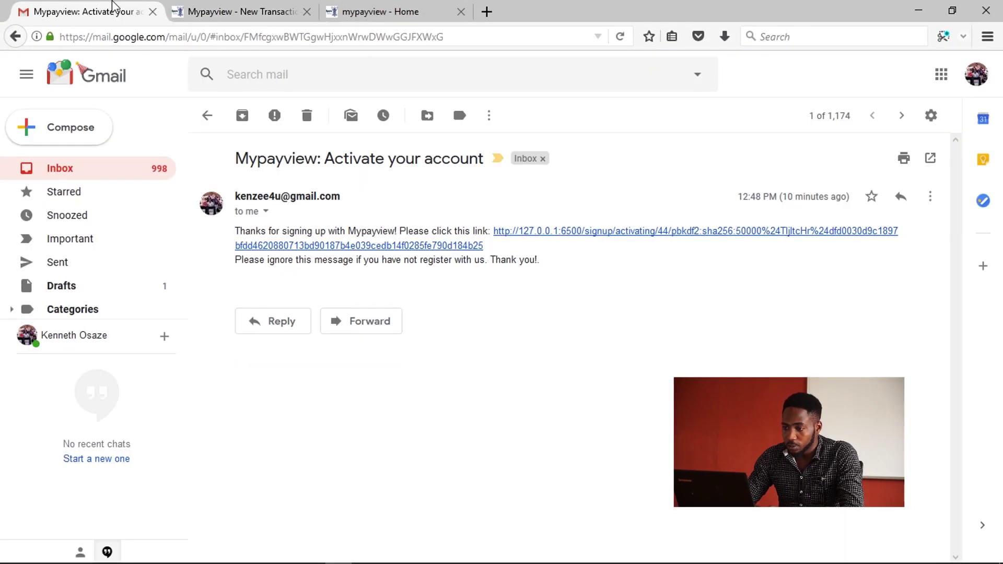
pyautogui.click(71, 168)
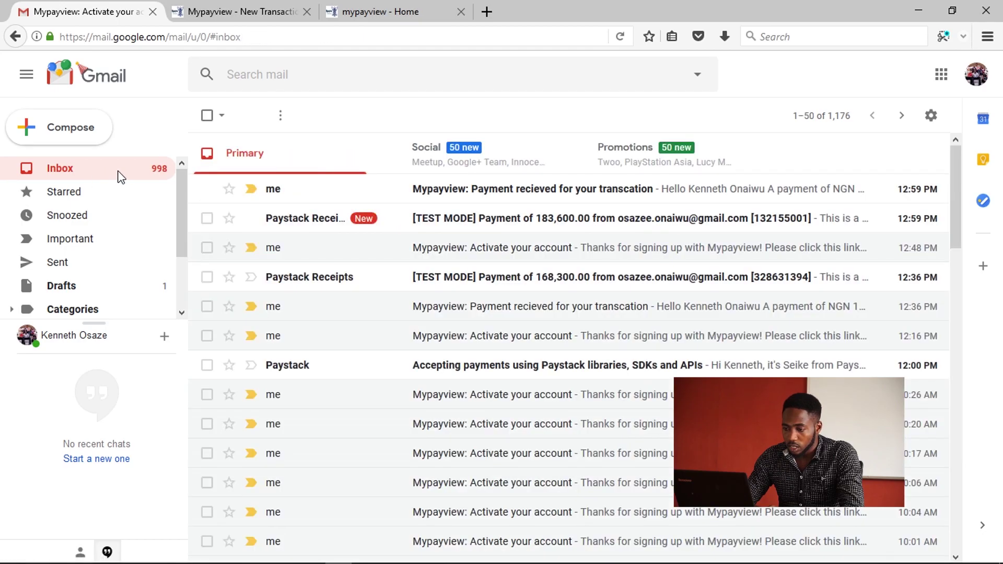
pyautogui.click(504, 199)
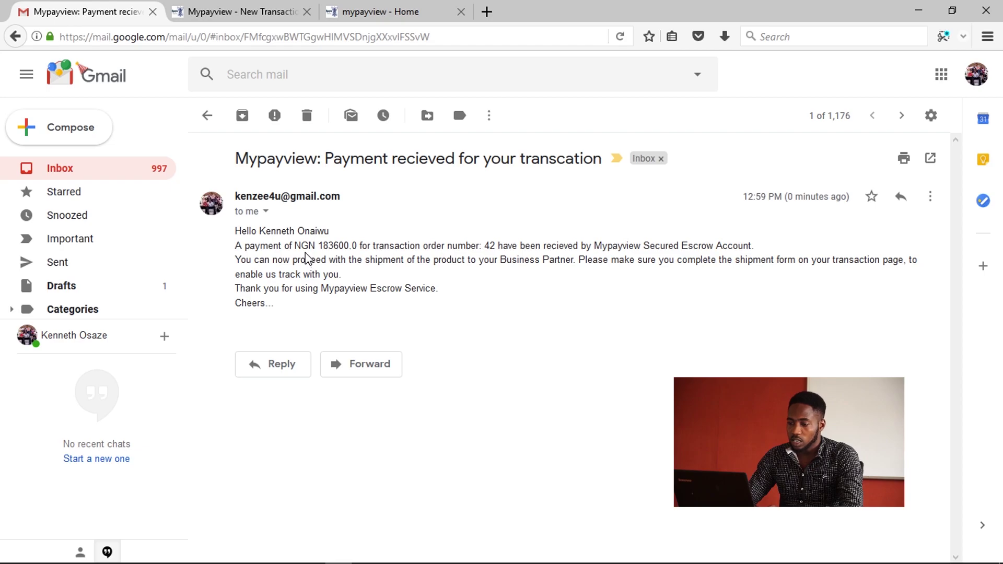